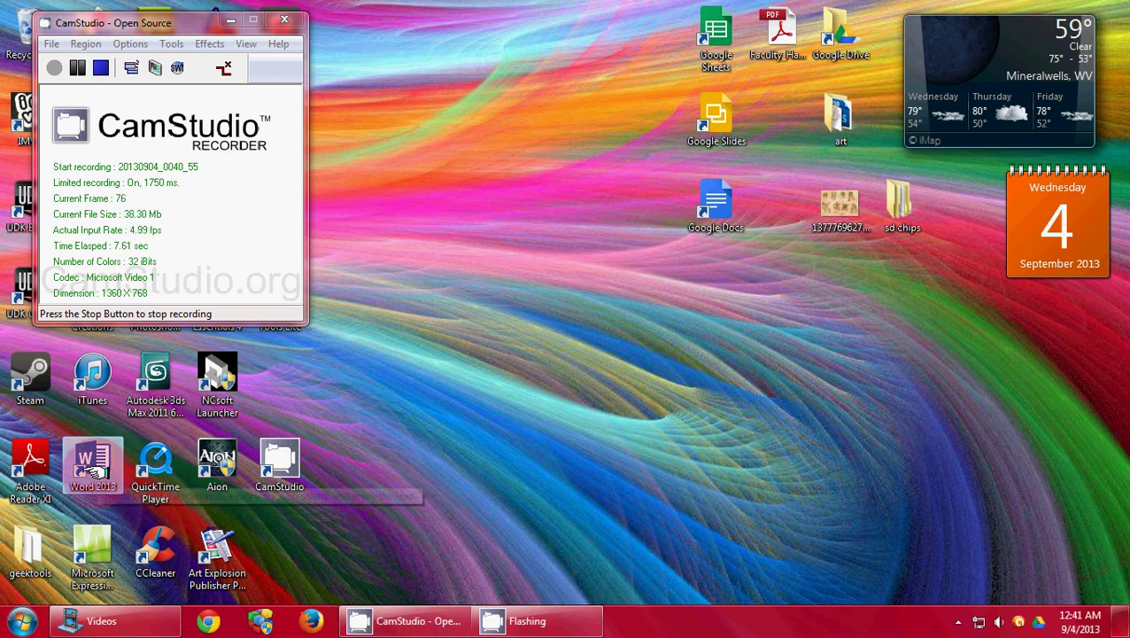
Start Word and open w01B_Programs from the w01_student_data_files folder within Student Data Files on the PUBLIC (L:) drive
double_click(88, 461)
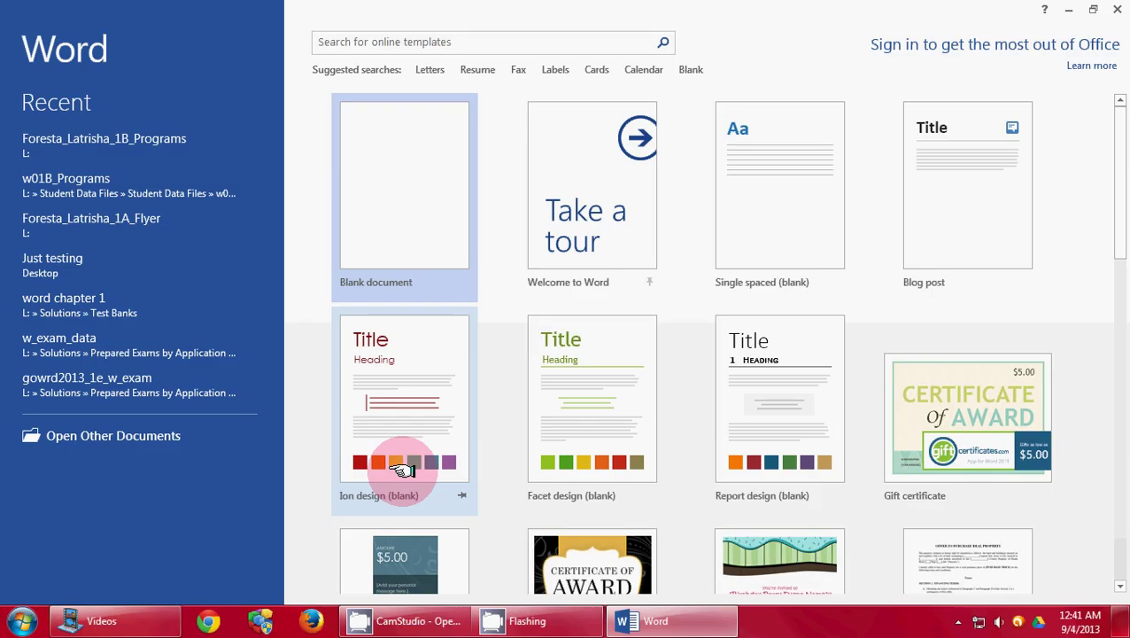
left_click(69, 435)
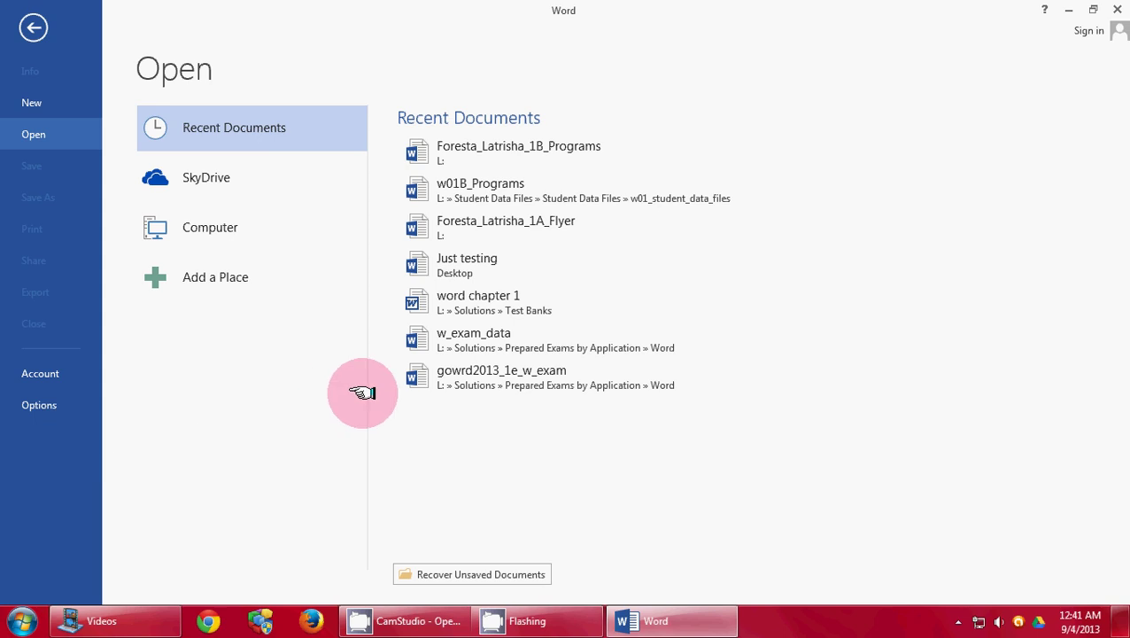
left_click(188, 229)
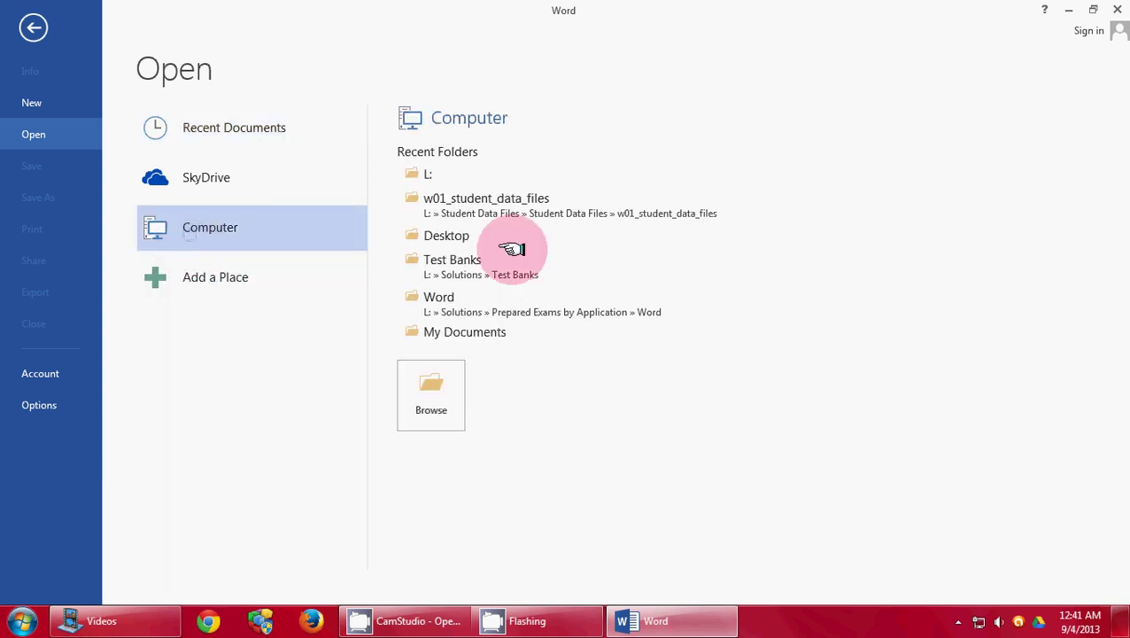
left_click(423, 396)
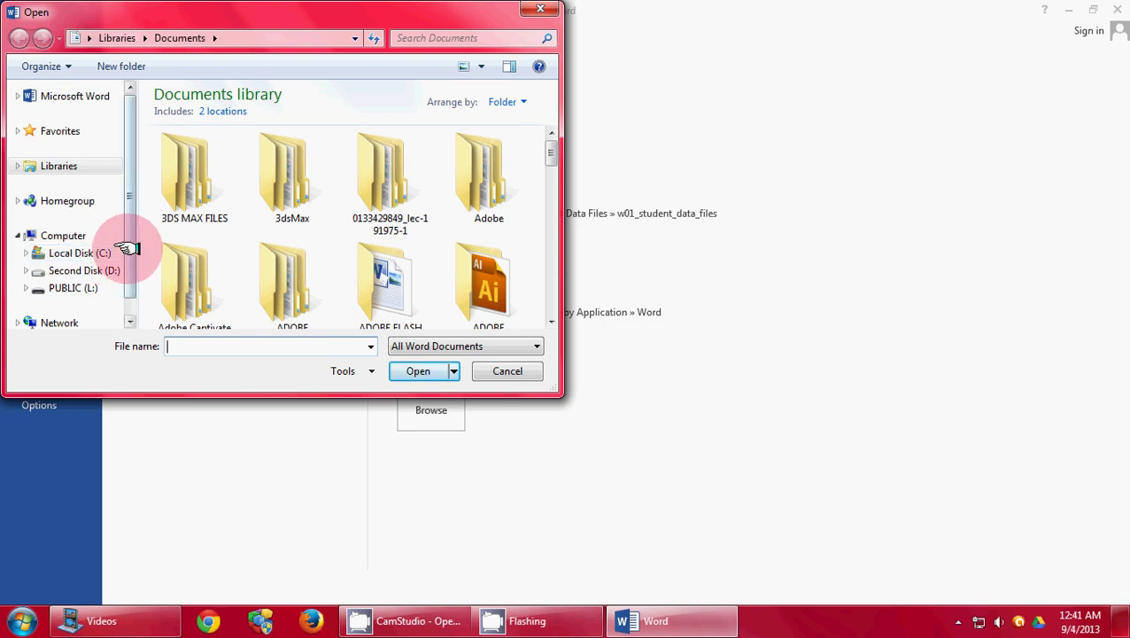
left_click(71, 288)
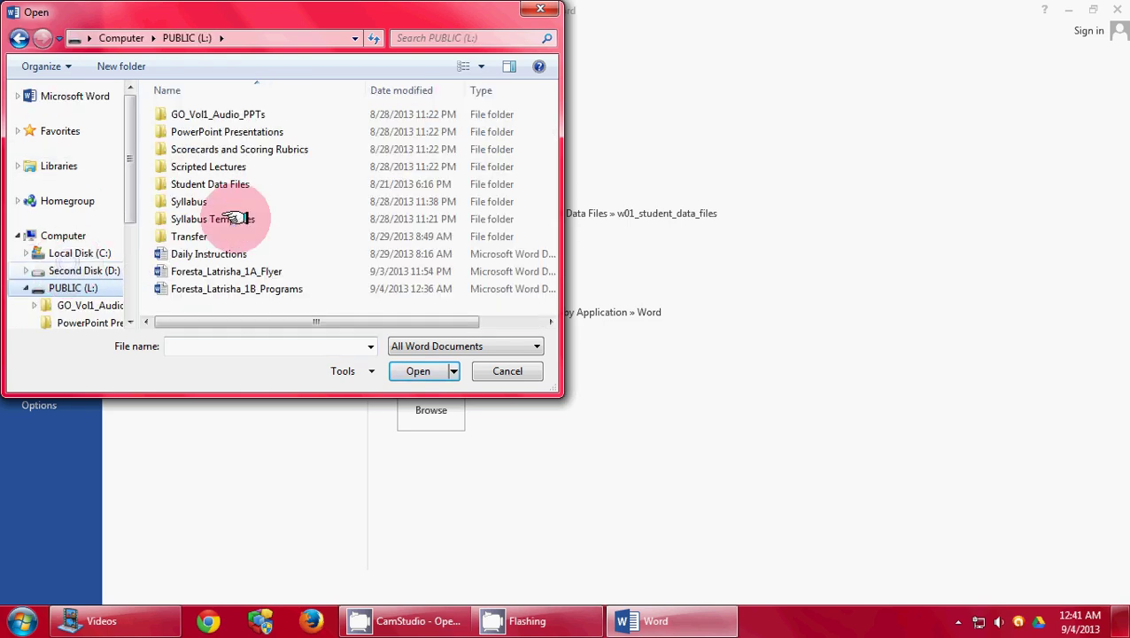
double_click(227, 183)
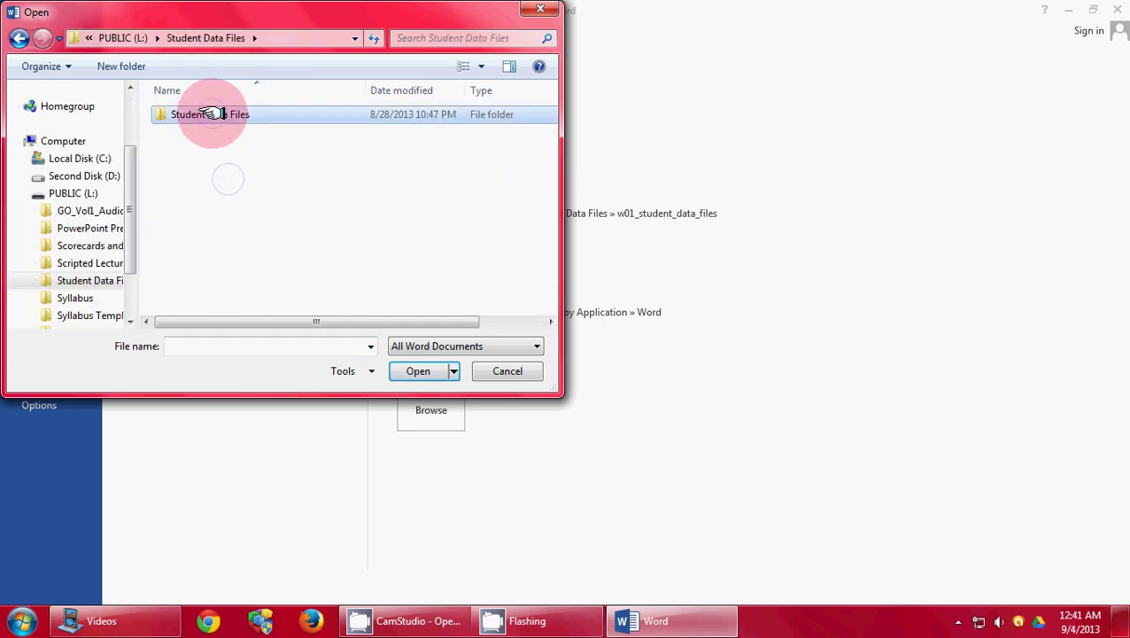
double_click(213, 113)
scroll(218, 276, "down", 1)
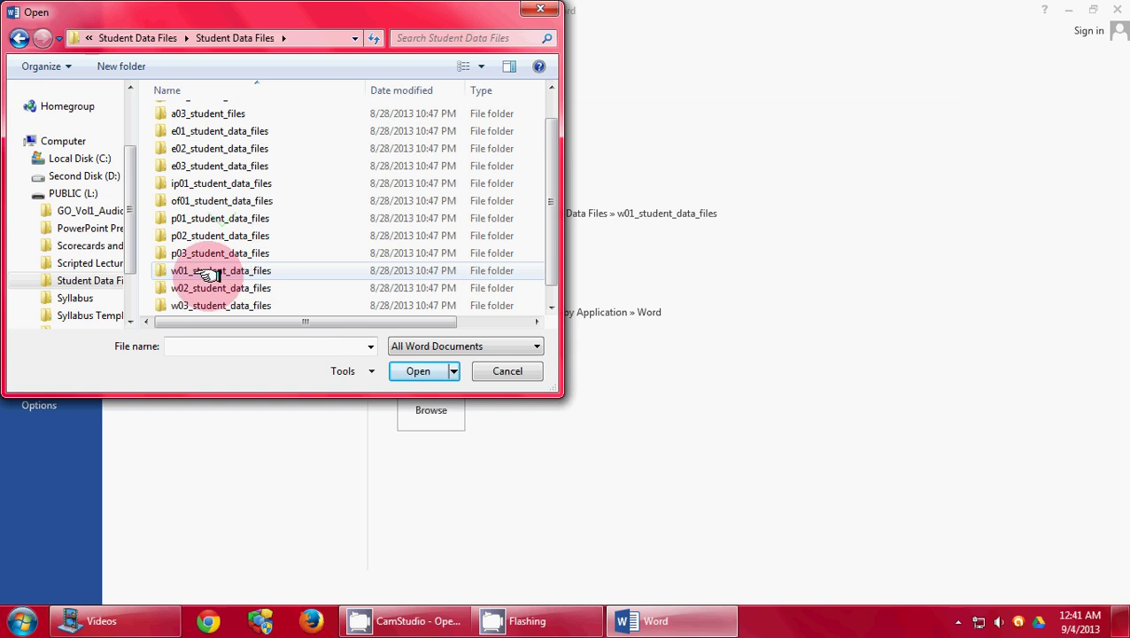
double_click(219, 273)
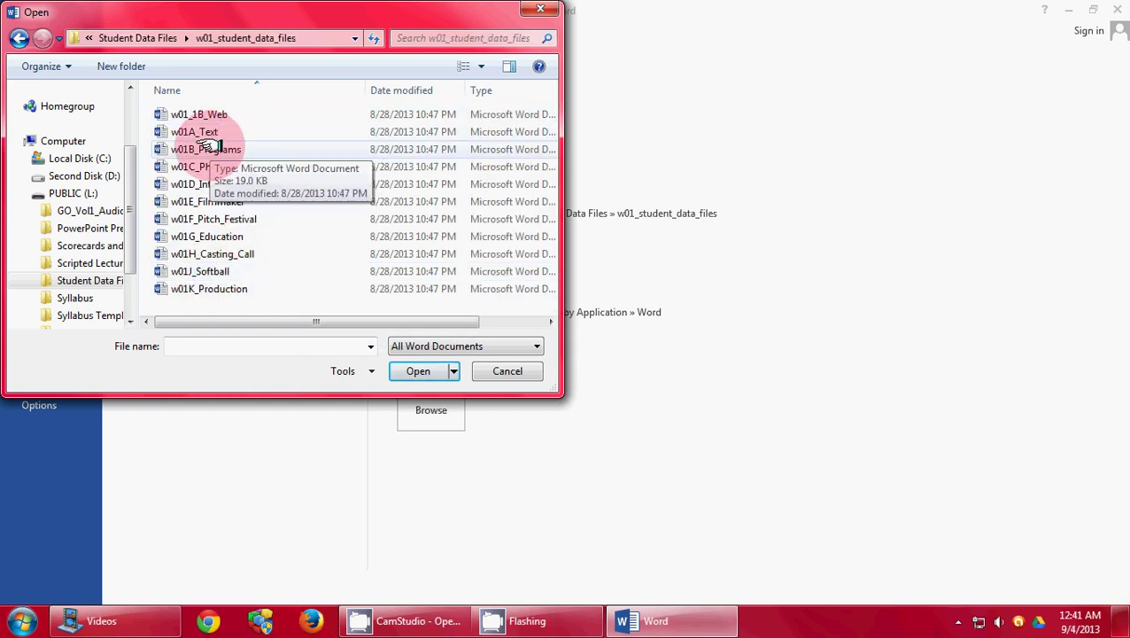
double_click(211, 149)
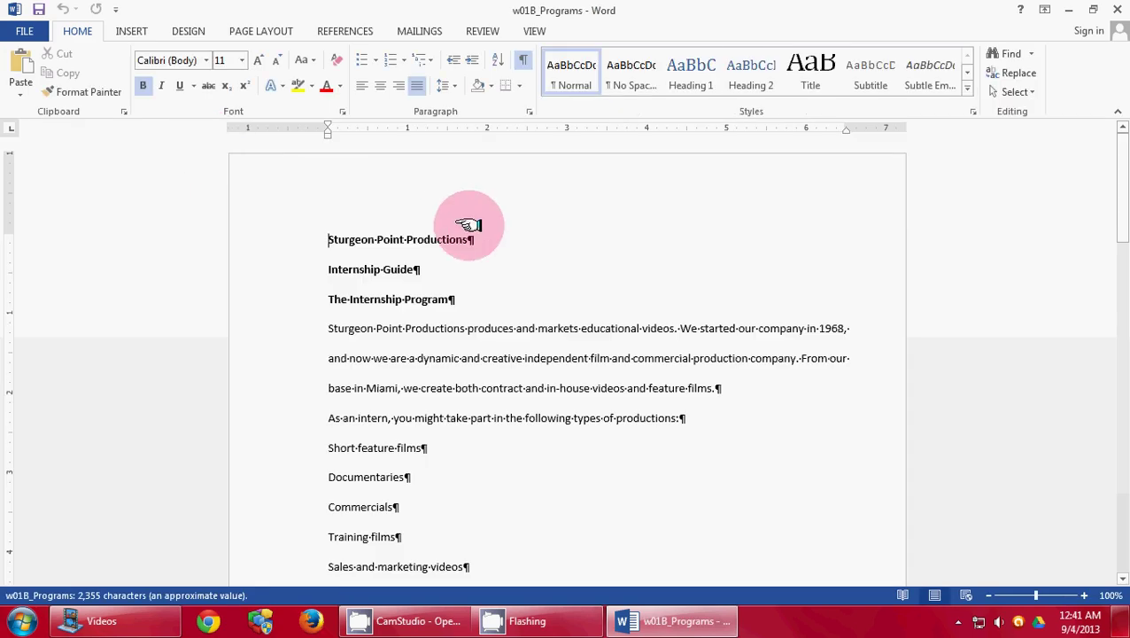
Save the document as a copy on the PUBLIC (L:) drive, replacing the existing personally named 1B_Programs file
left_click(21, 31)
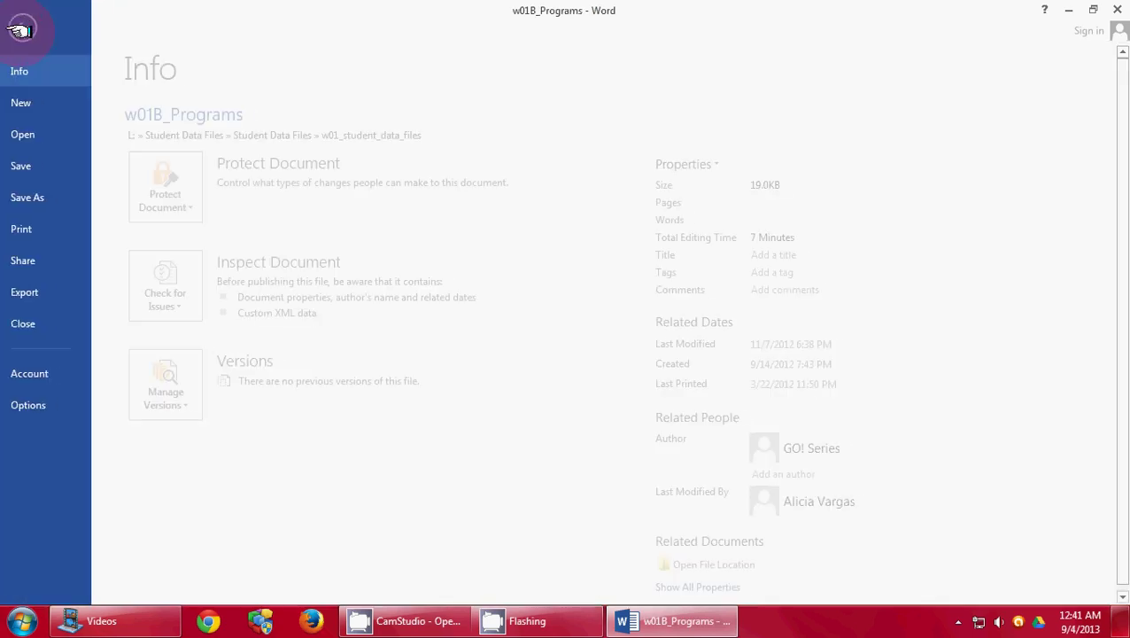
left_click(37, 198)
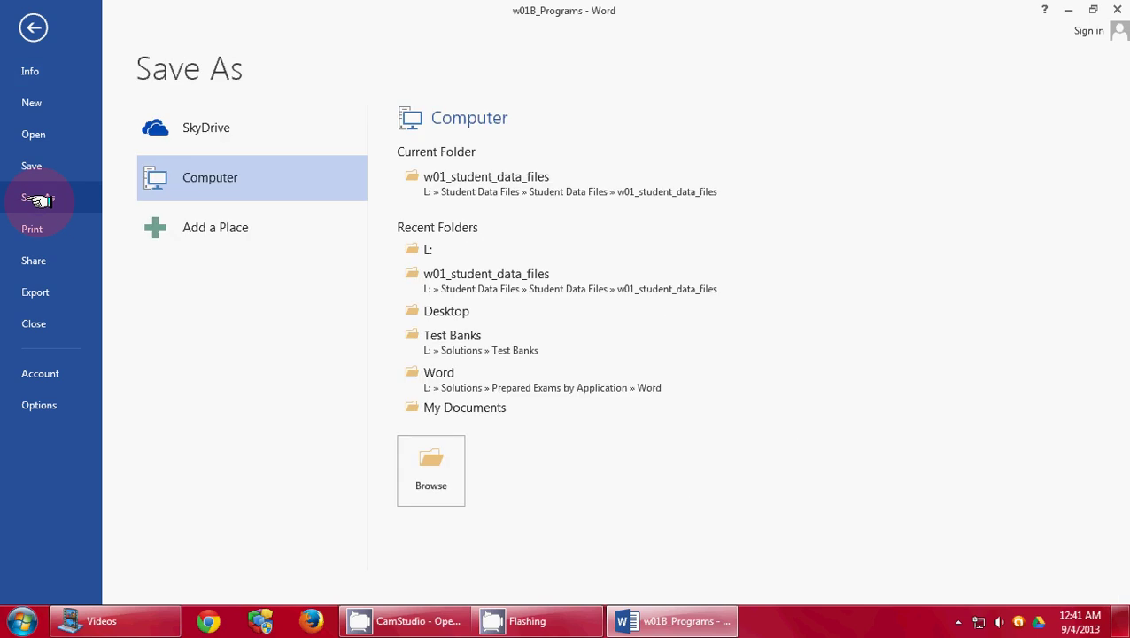
left_click(427, 467)
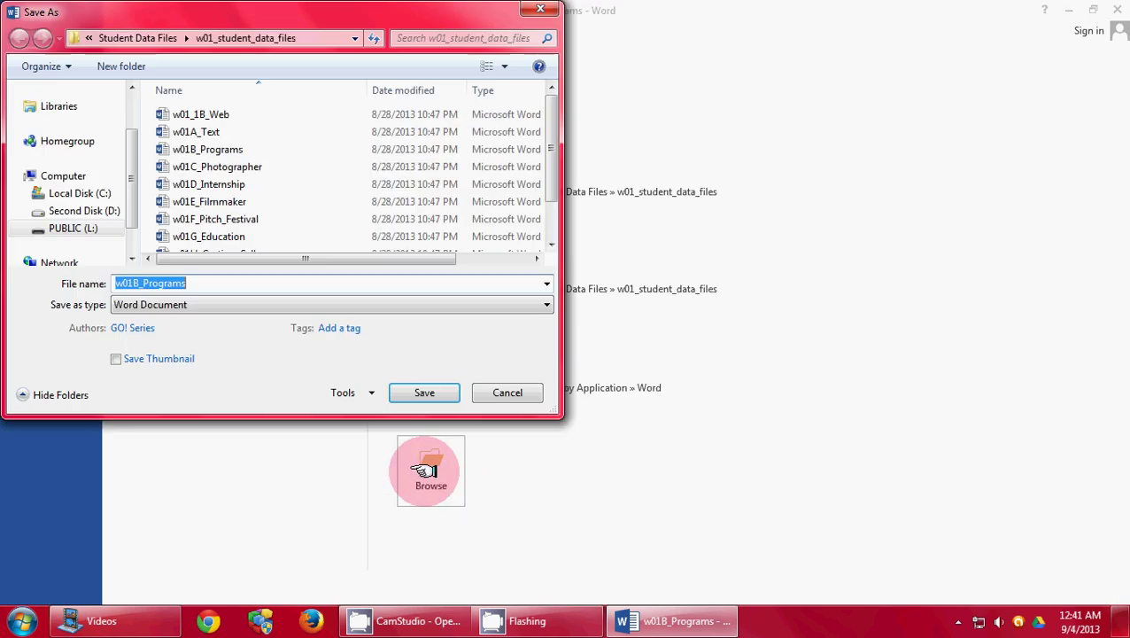
left_click(73, 228)
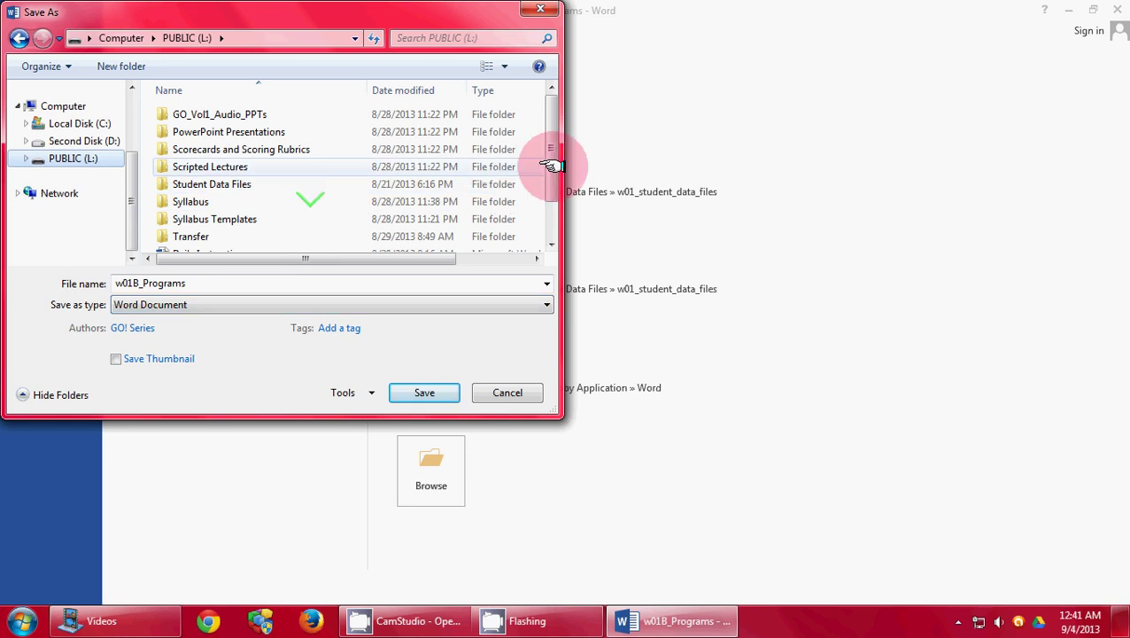
left_click_drag(550, 165, 559, 219)
left_click(202, 242)
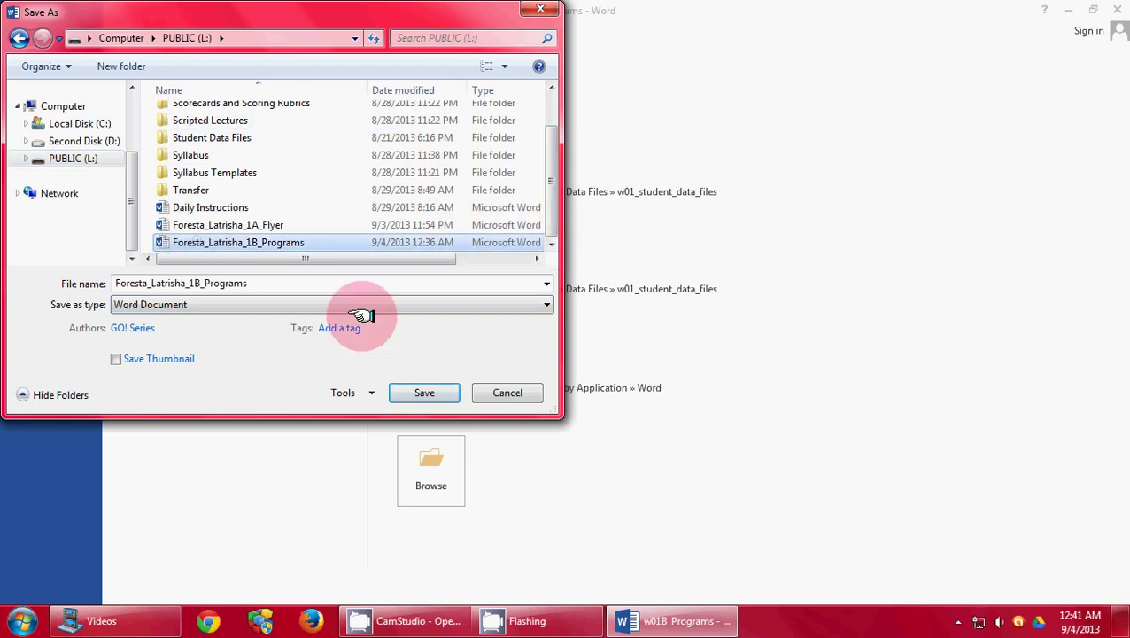
left_click(416, 392)
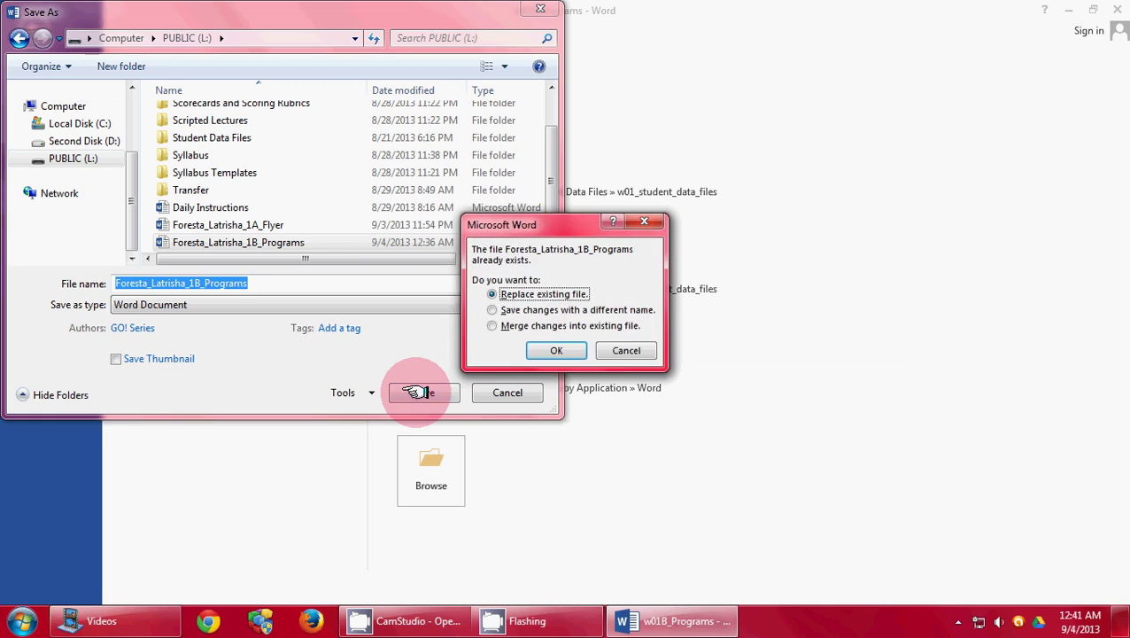
left_click(556, 350)
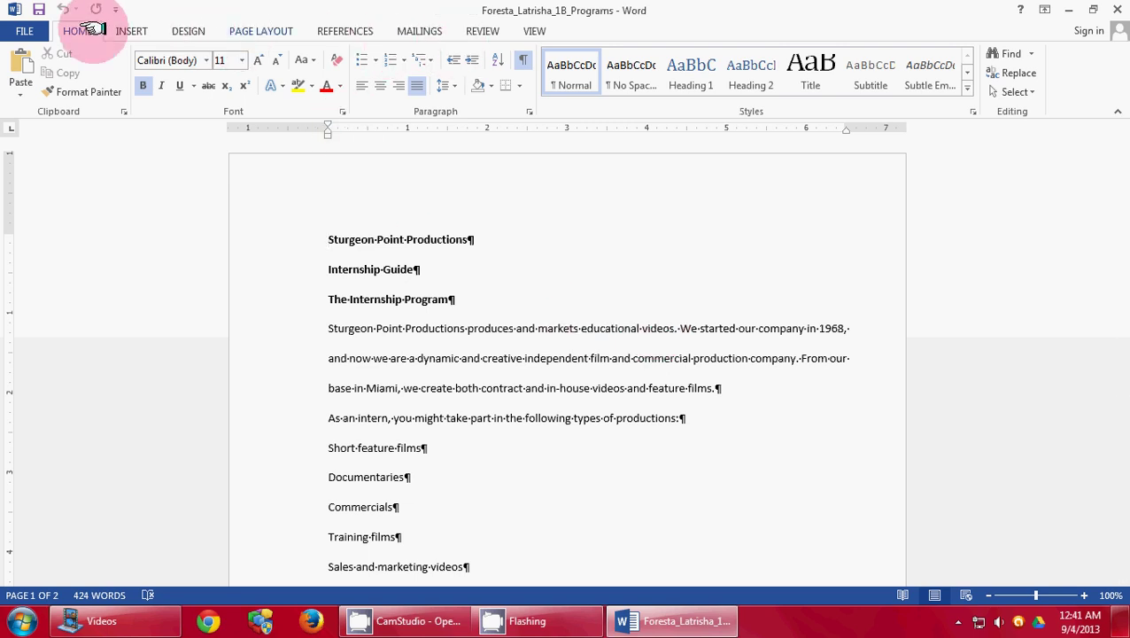
Set custom left and right page margins of 1 inch for the whole document
left_click(257, 30)
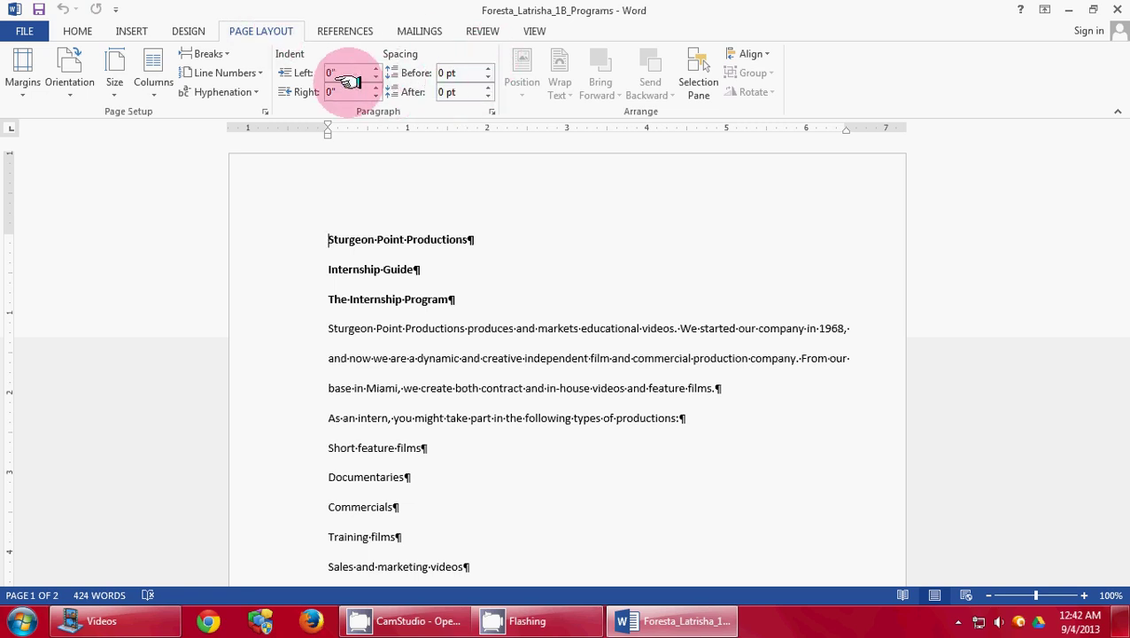
left_click(24, 81)
scroll(112, 392, "down", 2)
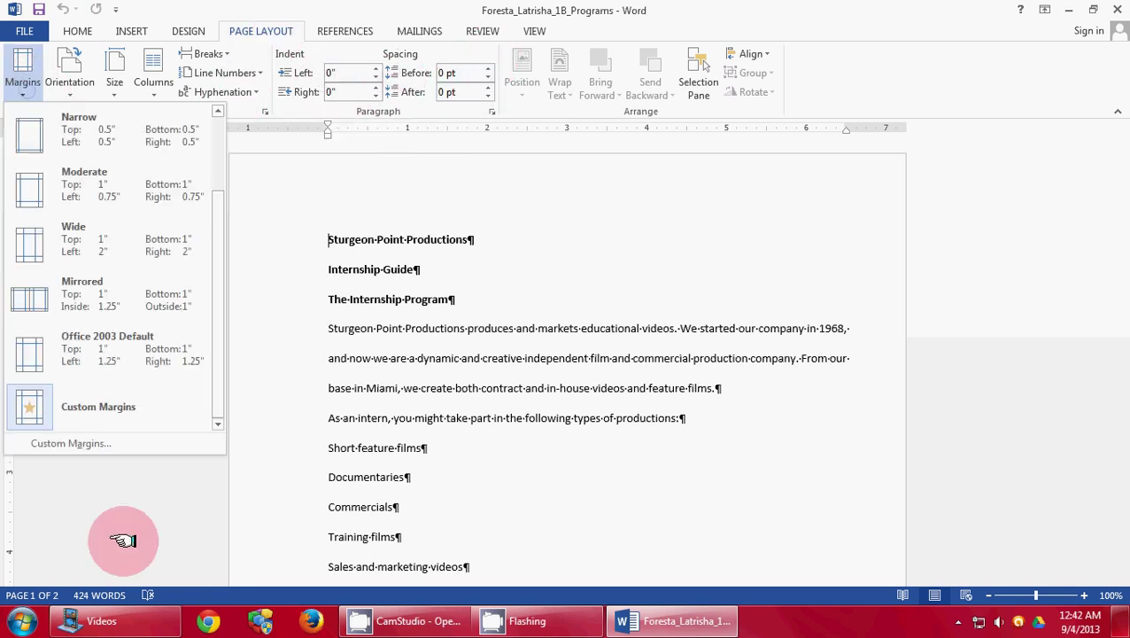
left_click(67, 442)
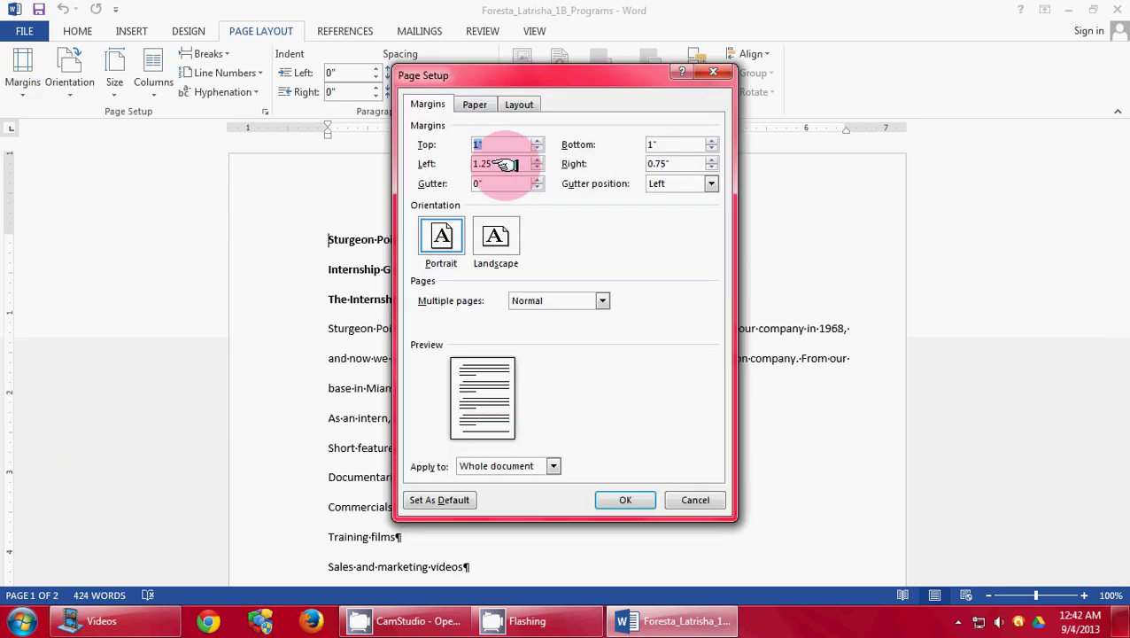
left_click_drag(505, 165, 428, 163)
type("1")
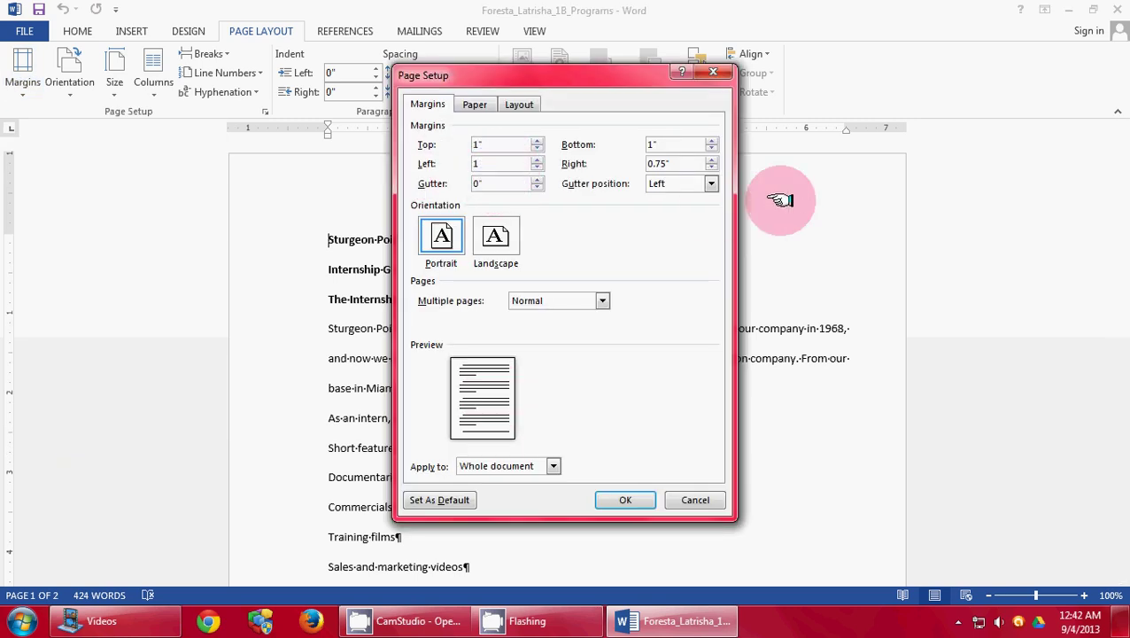
left_click_drag(666, 165, 608, 165)
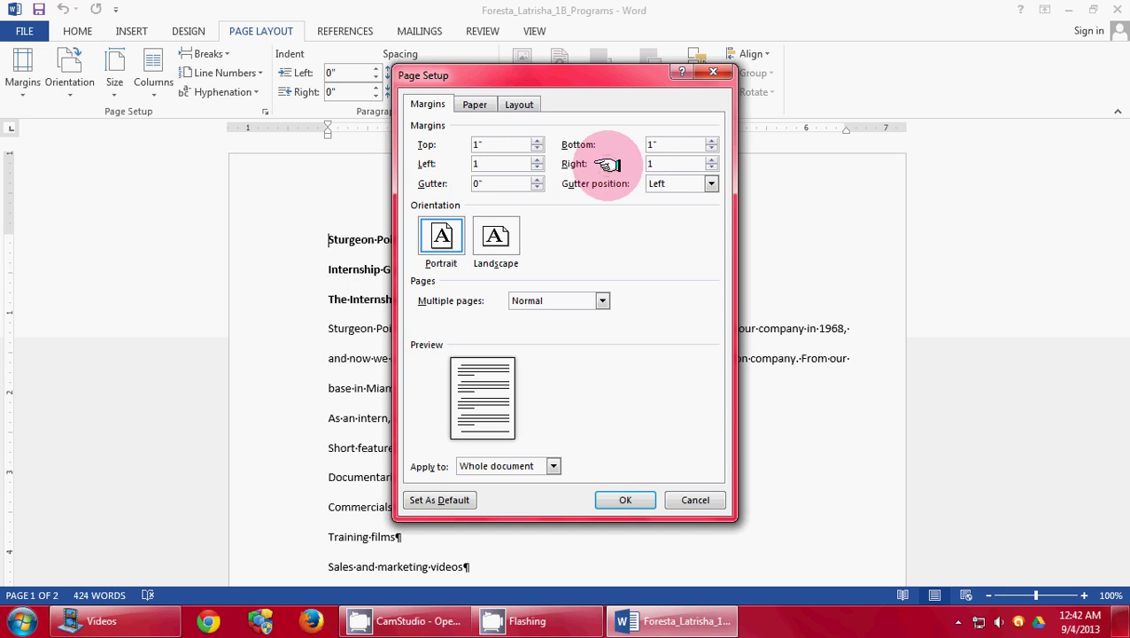
type("1")
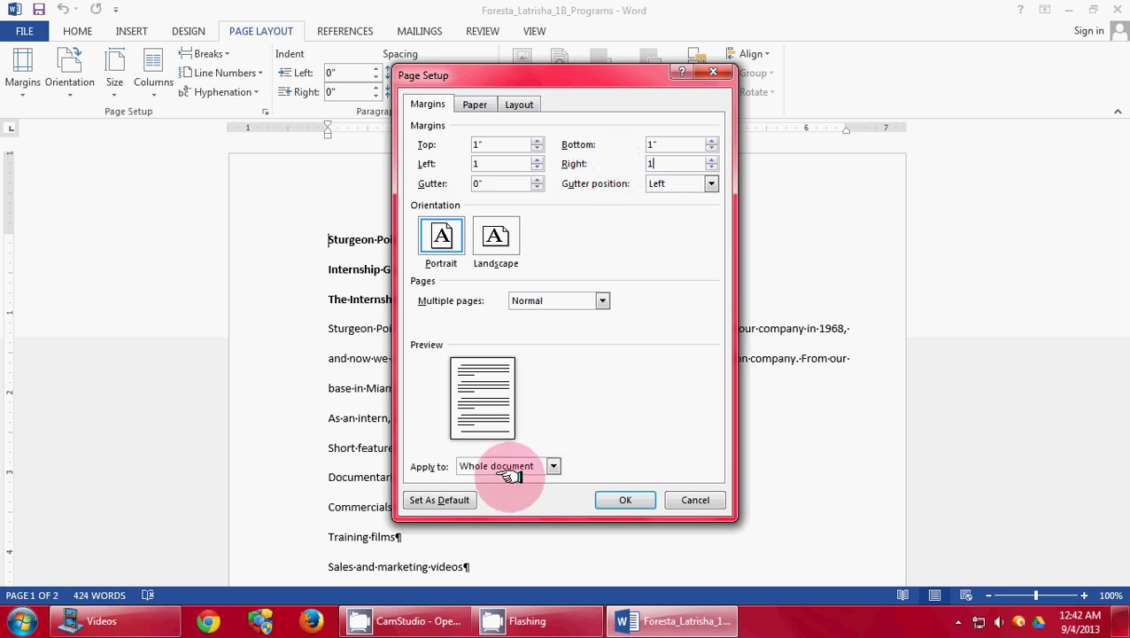
left_click(628, 498)
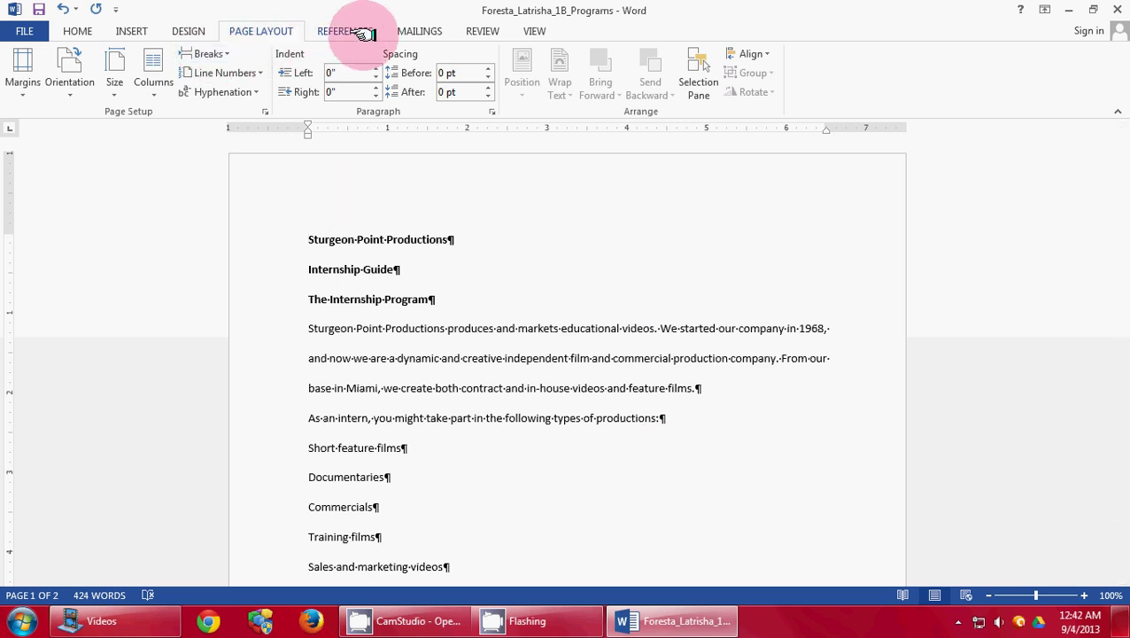
Insert the document's file name as a field in the page footer and return to the body text
left_click(134, 31)
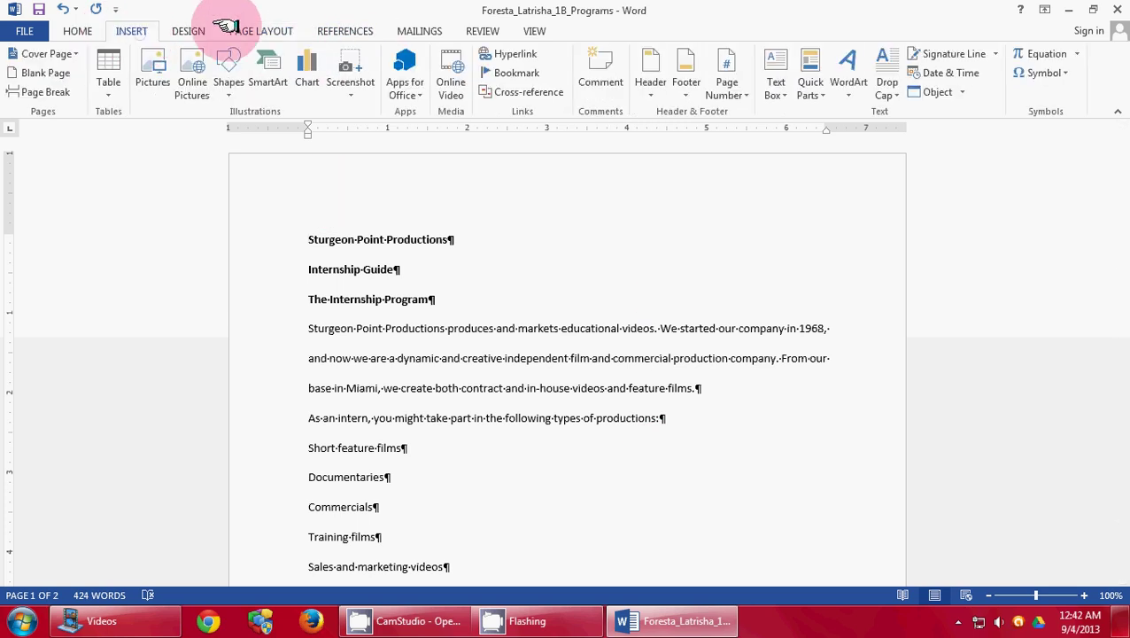
left_click(685, 87)
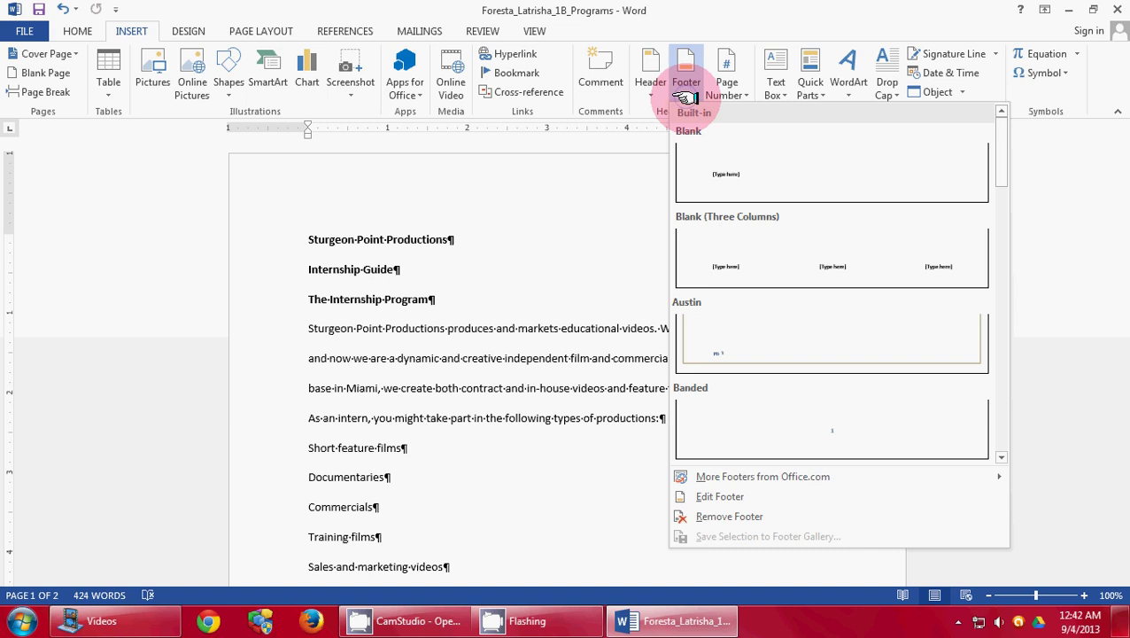
left_click(713, 497)
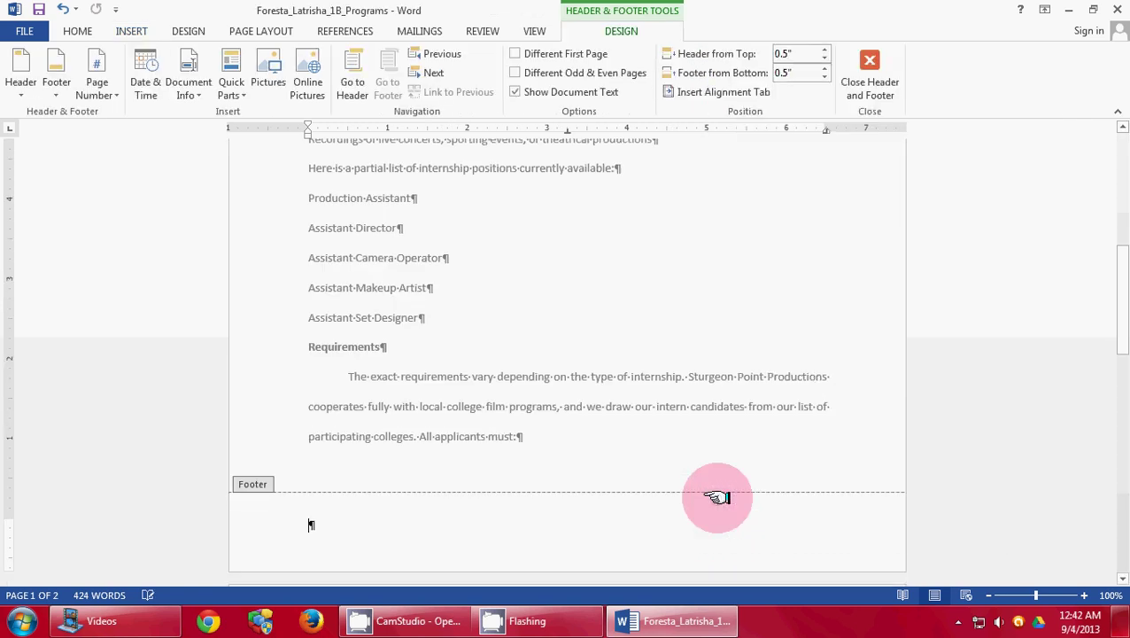
left_click(206, 96)
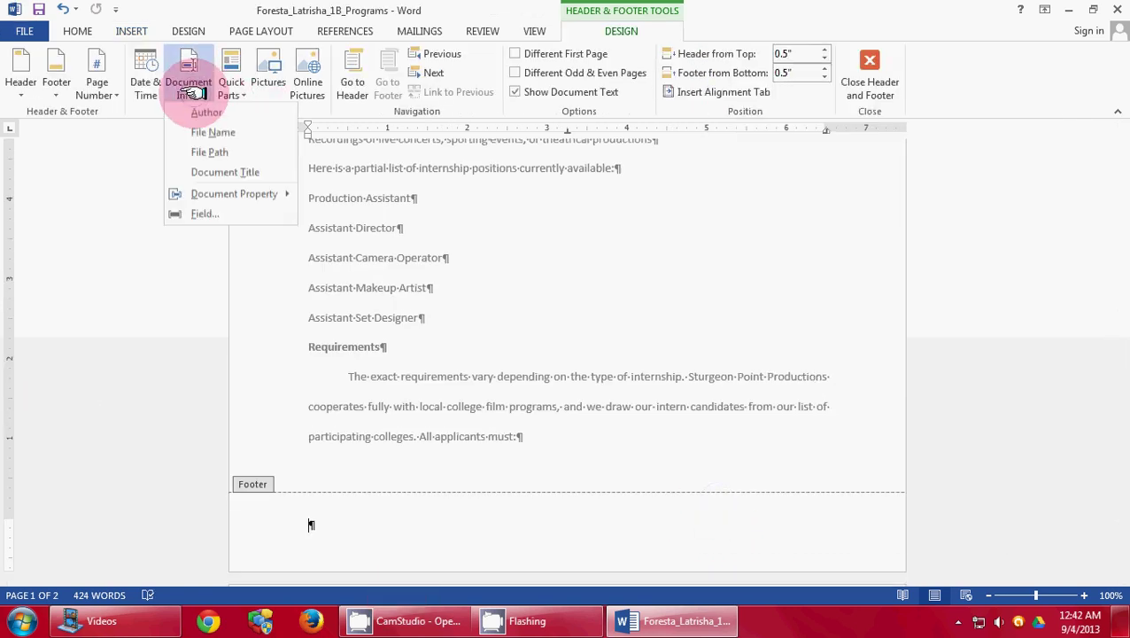
left_click(200, 133)
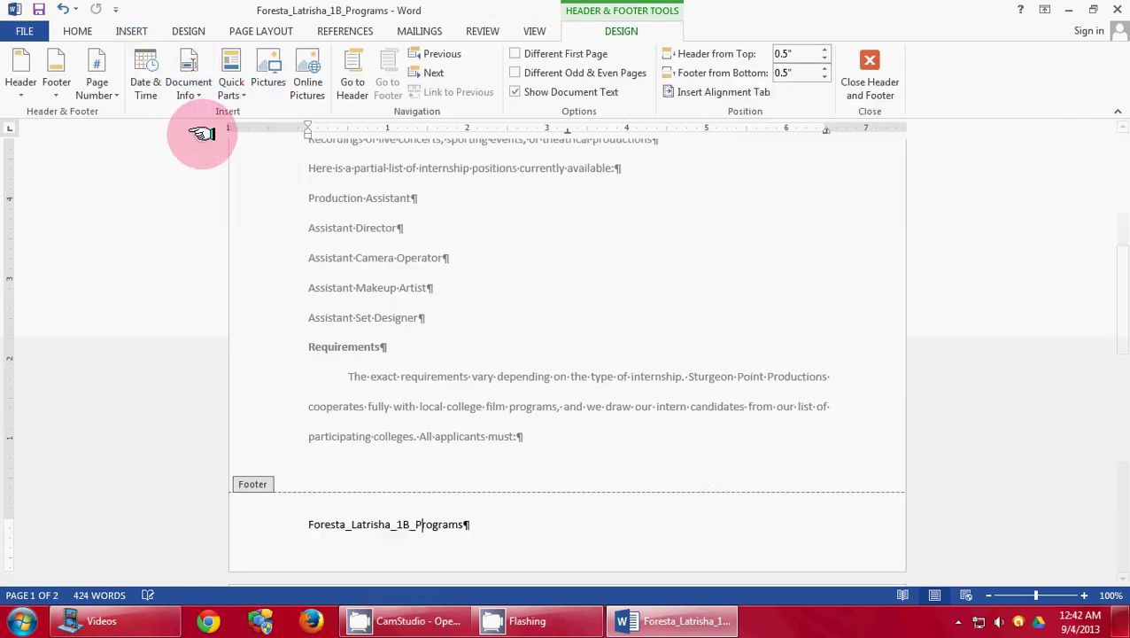
left_click(871, 60)
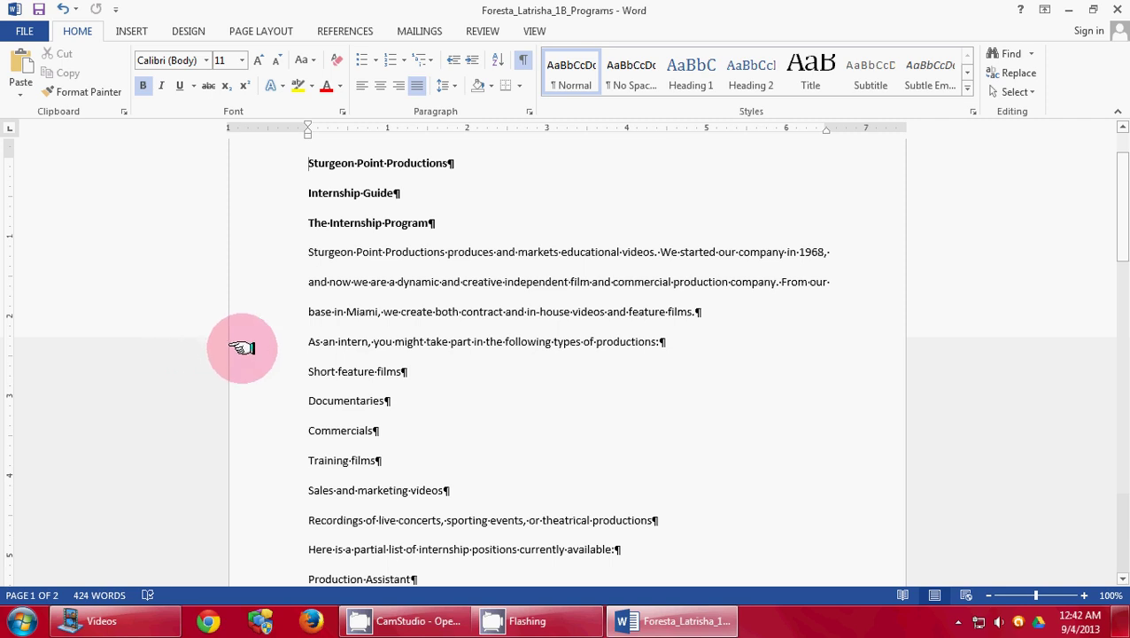
Left-align all the text in the document and return to its beginning
key("ctrl+a")
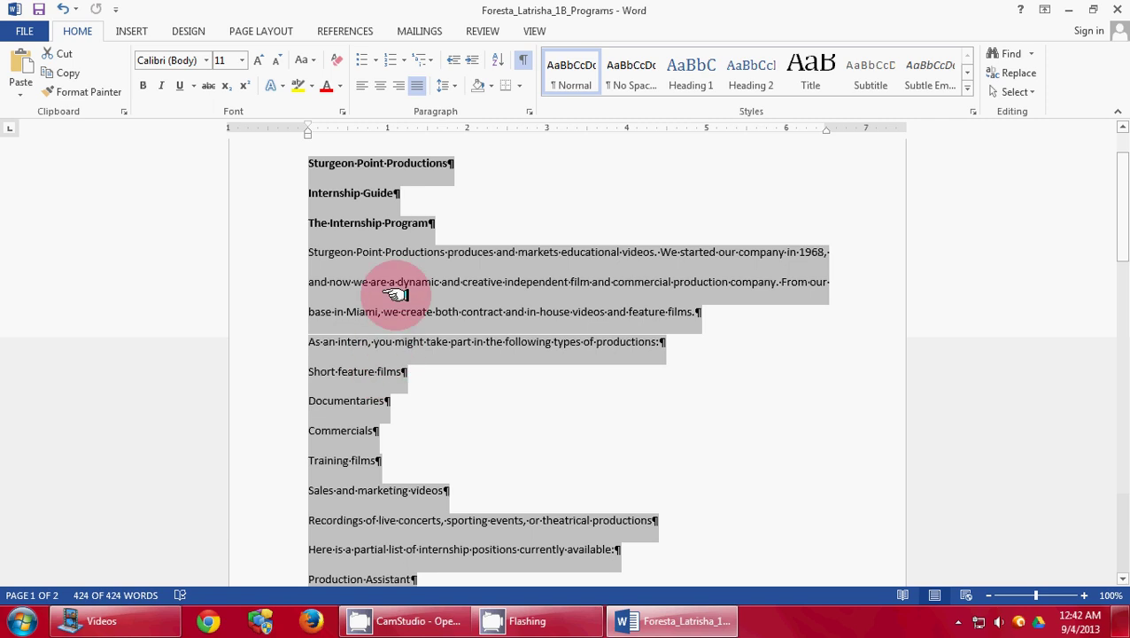
left_click(361, 86)
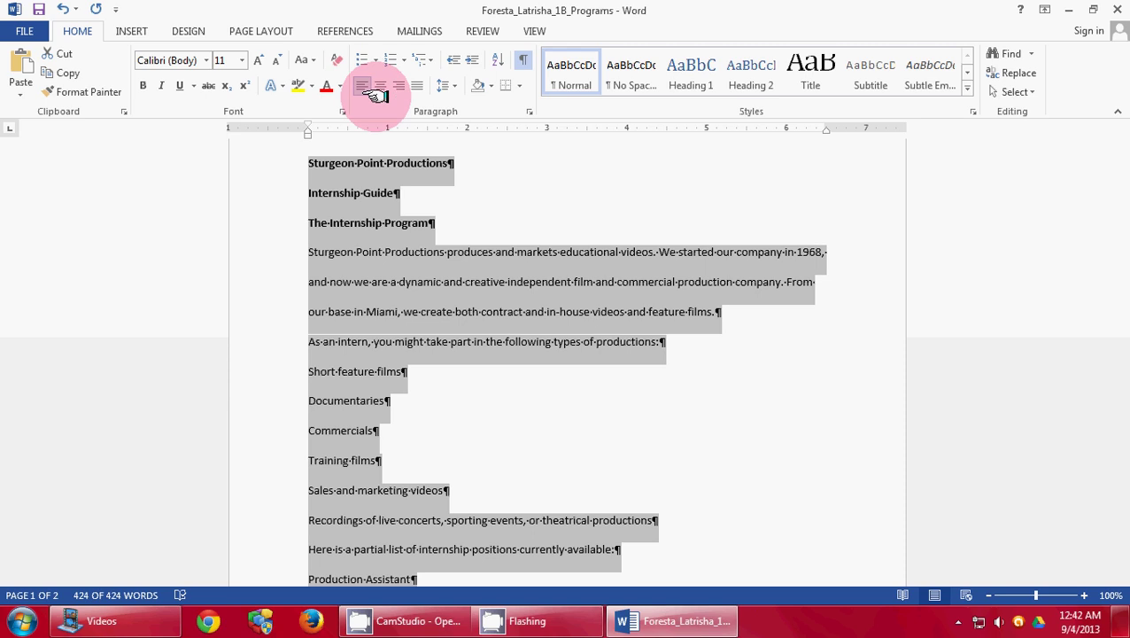
key("ctrl+Home")
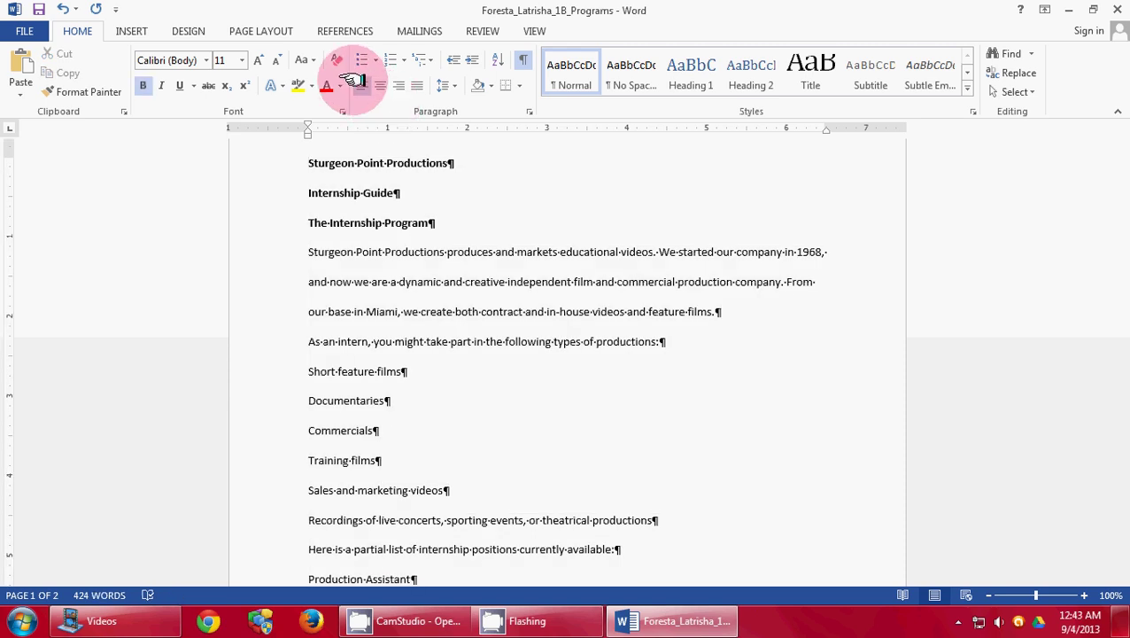
Set the font size of the title line "Sturgeon Point Productions" to 40
left_click(296, 163)
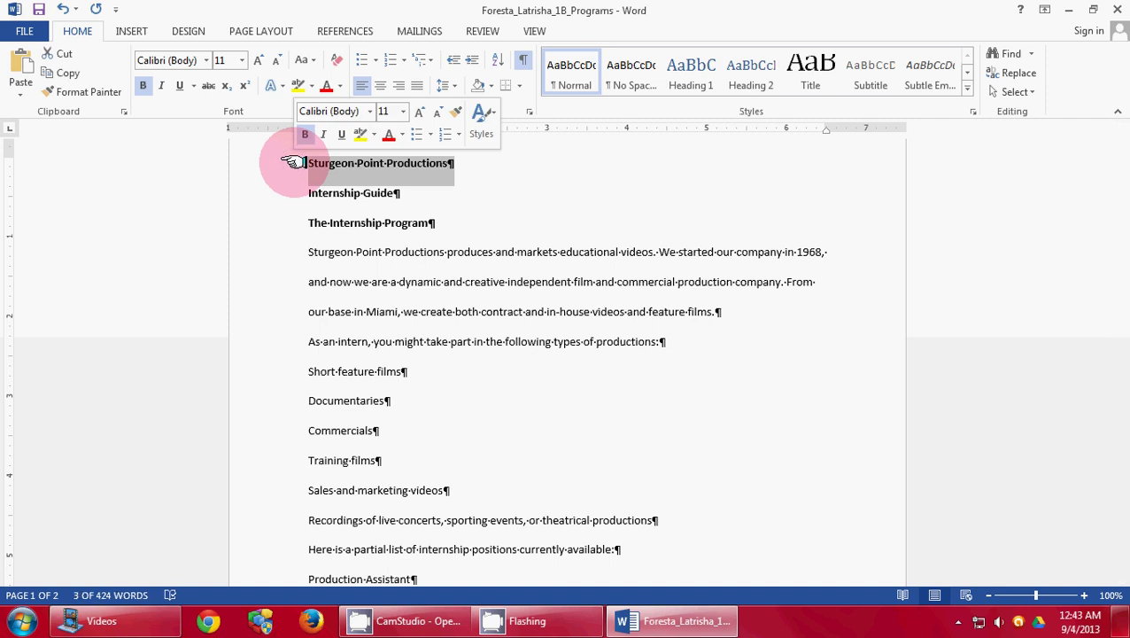
left_click(387, 111)
type("40")
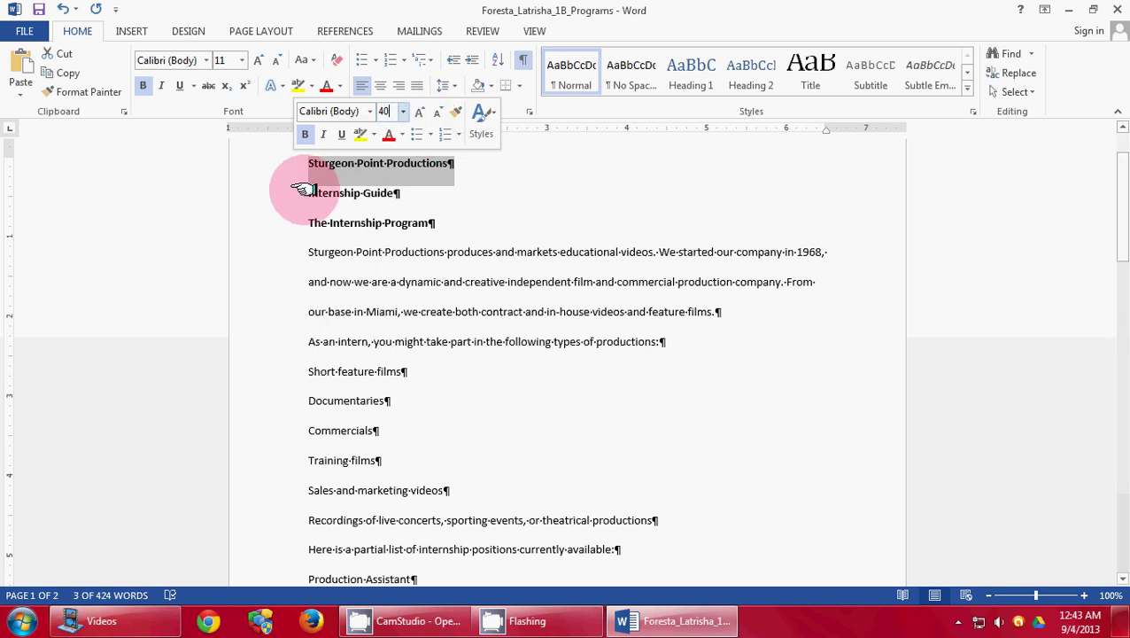
key("Return")
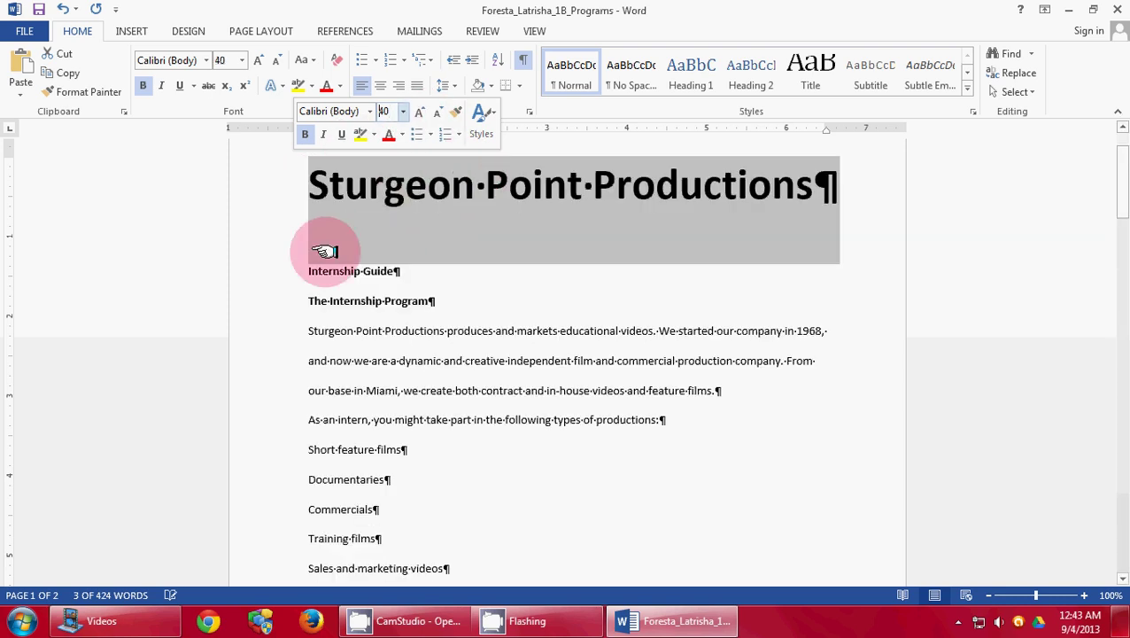
Increase the font size of the "Internship Guide" subtitle line, keeping it smaller than the main title
left_click(305, 271)
double_click(306, 271)
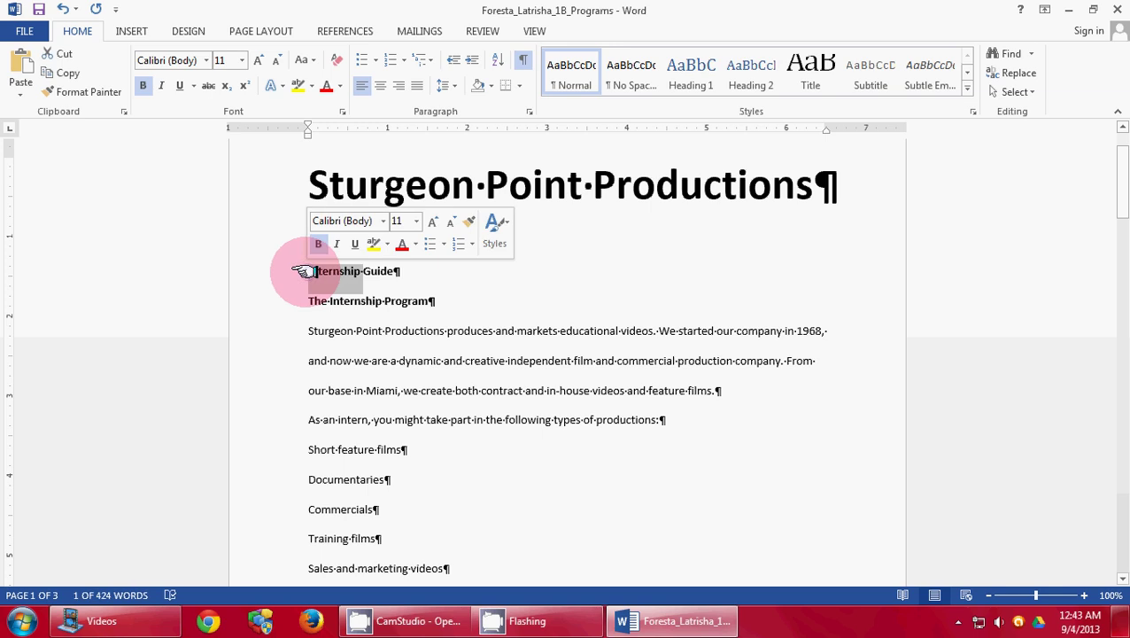
left_click(292, 270)
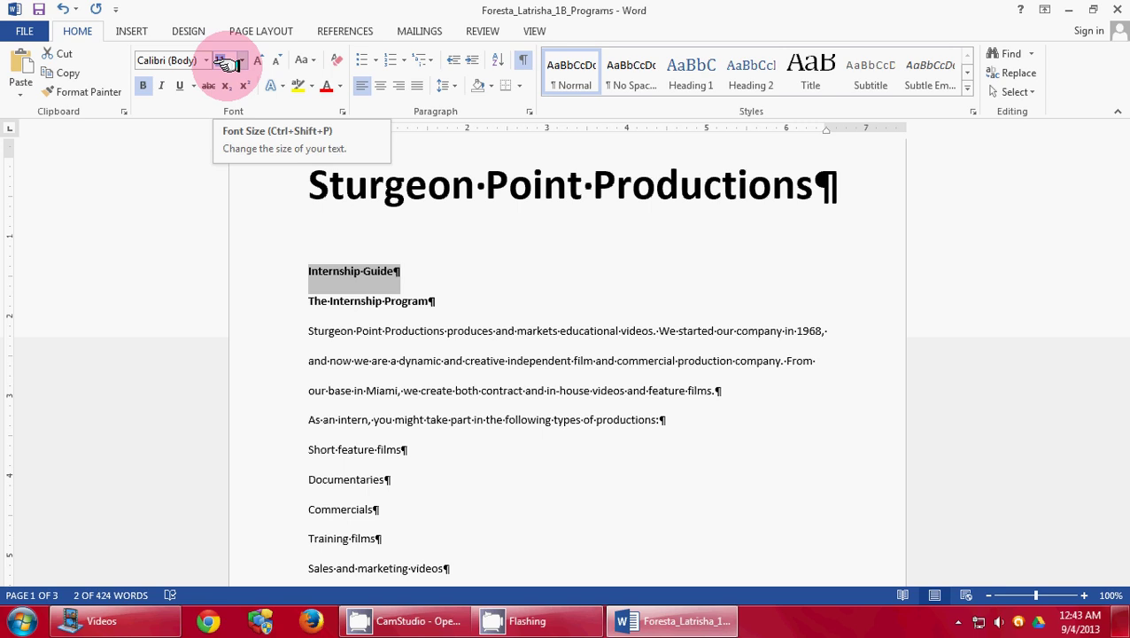
key("Return")
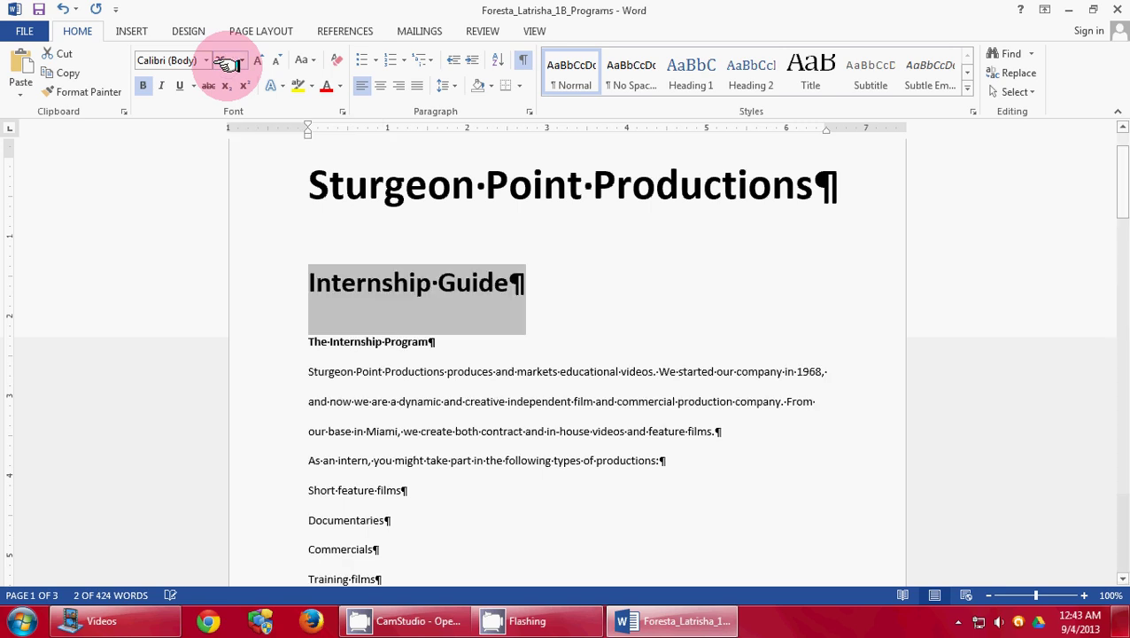
Center the two title lines "Sturgeon Point Productions" and "Internship Guide"
left_click(481, 248)
left_click_drag(538, 306, 298, 184)
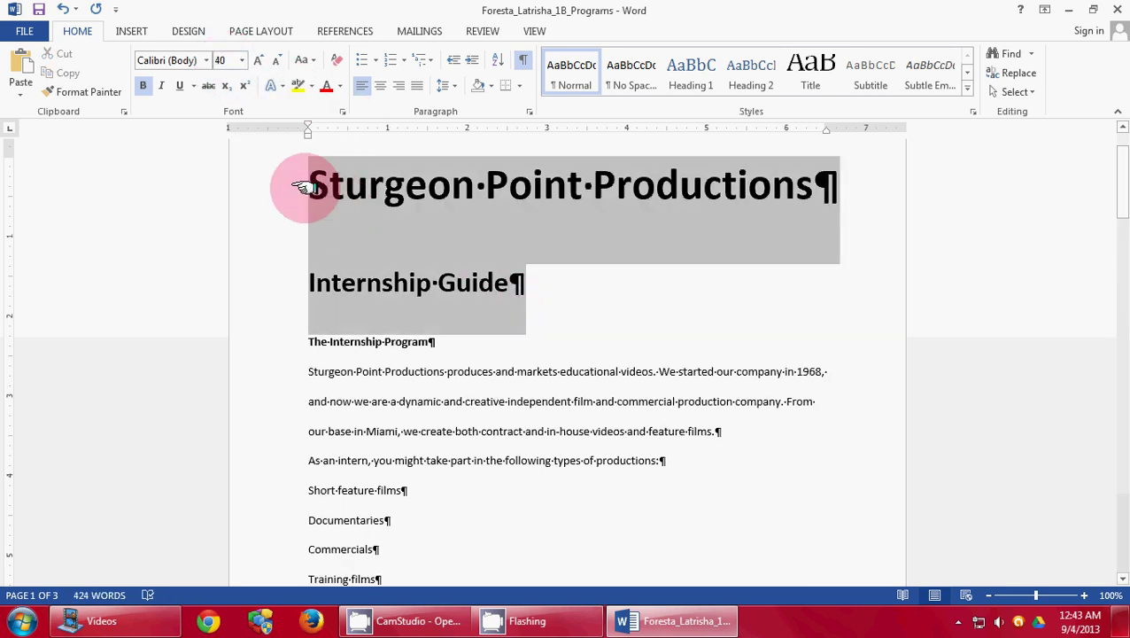
left_click(380, 85)
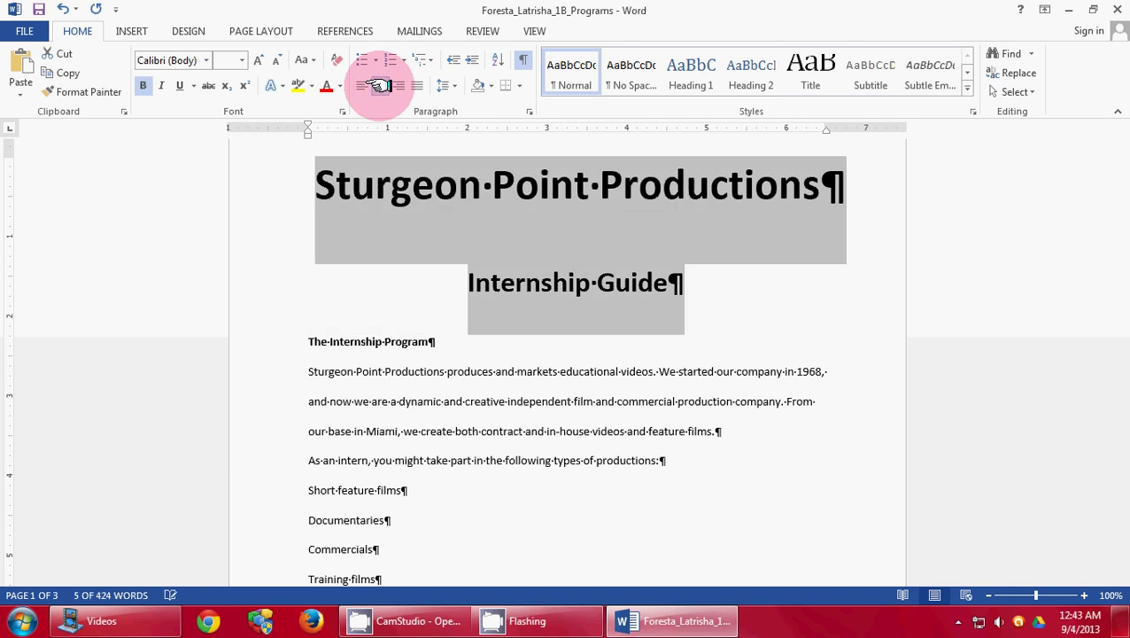
Center the headings "The Internship Program", "Requirements" and "Introduction to Upcoming Internships" together and return to the document's beginning
left_click(436, 347)
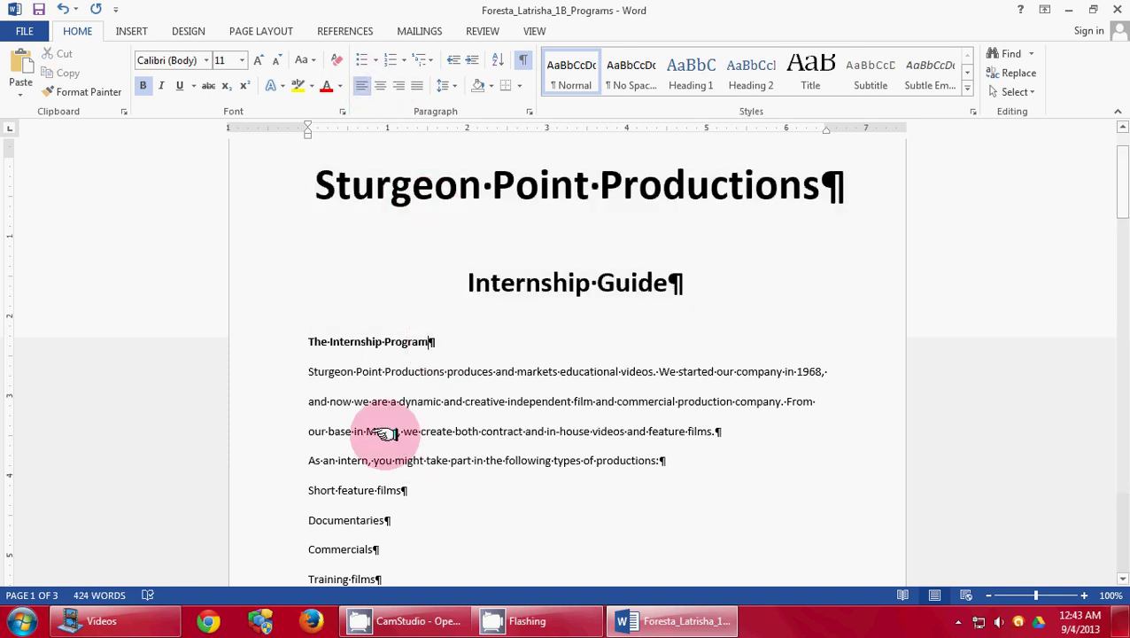
left_click_drag(416, 341, 440, 341)
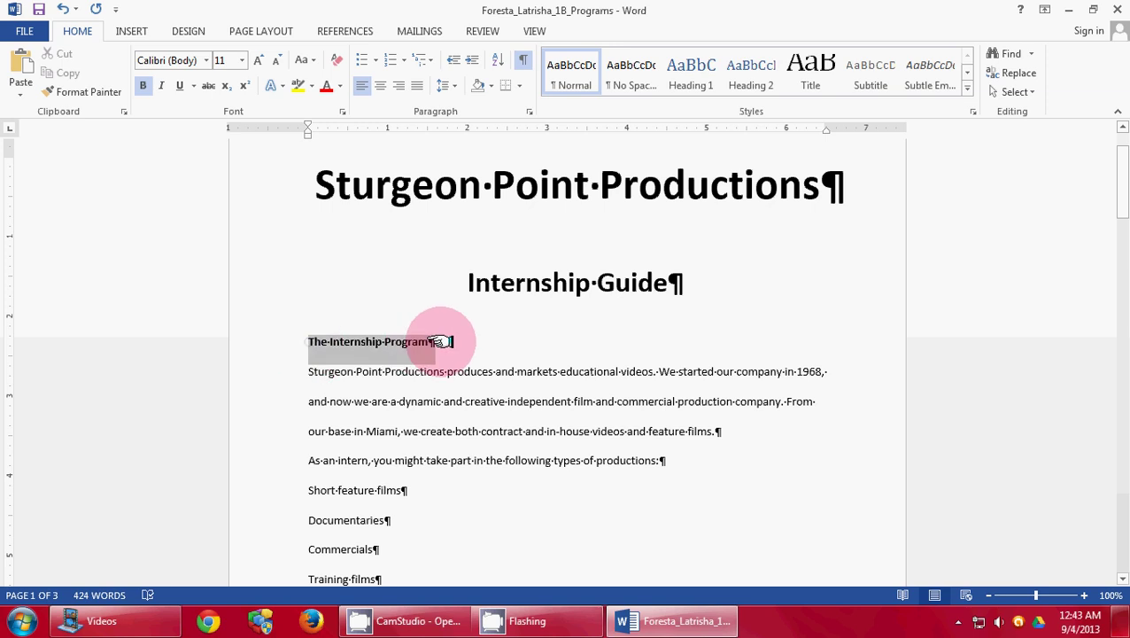
scroll(404, 418, "down", 8)
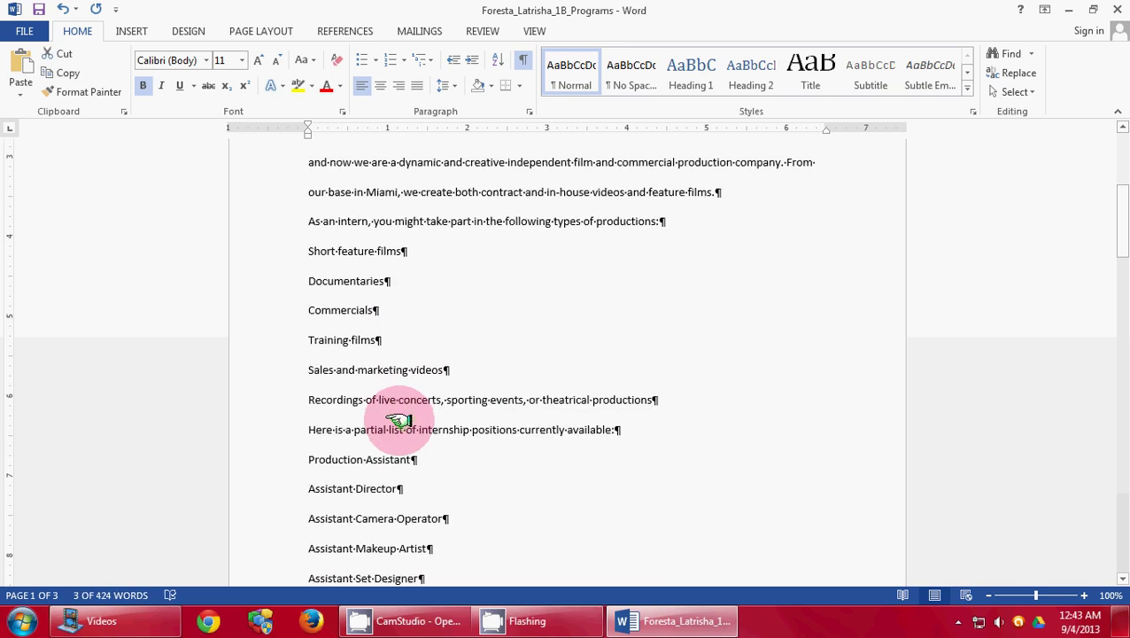
scroll(399, 422, "down", 1)
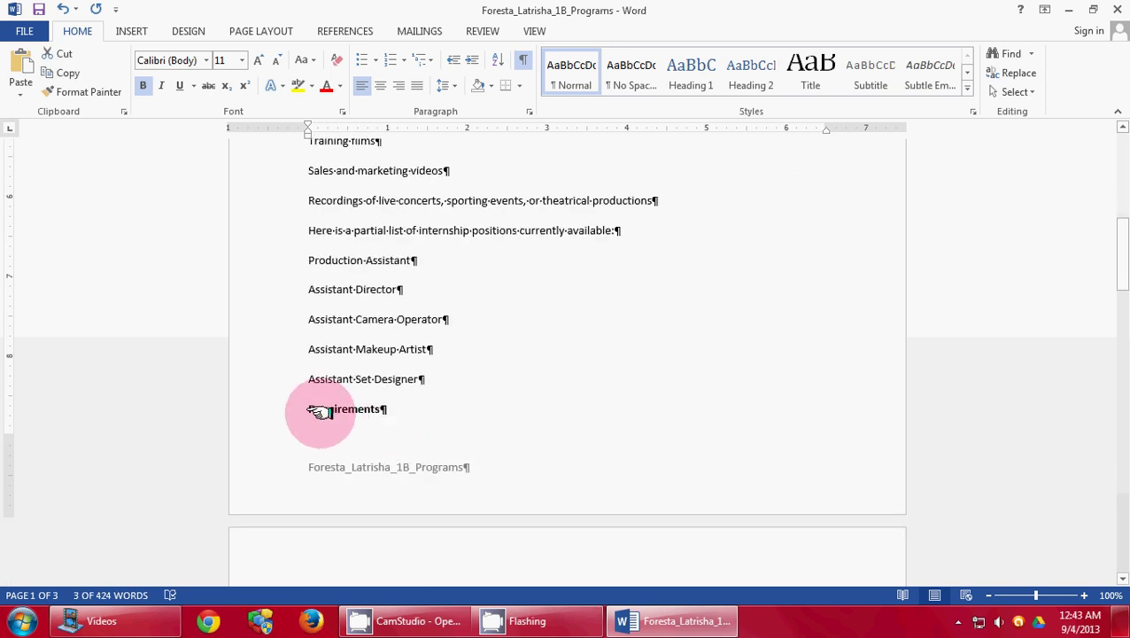
left_click_drag(305, 409, 393, 408)
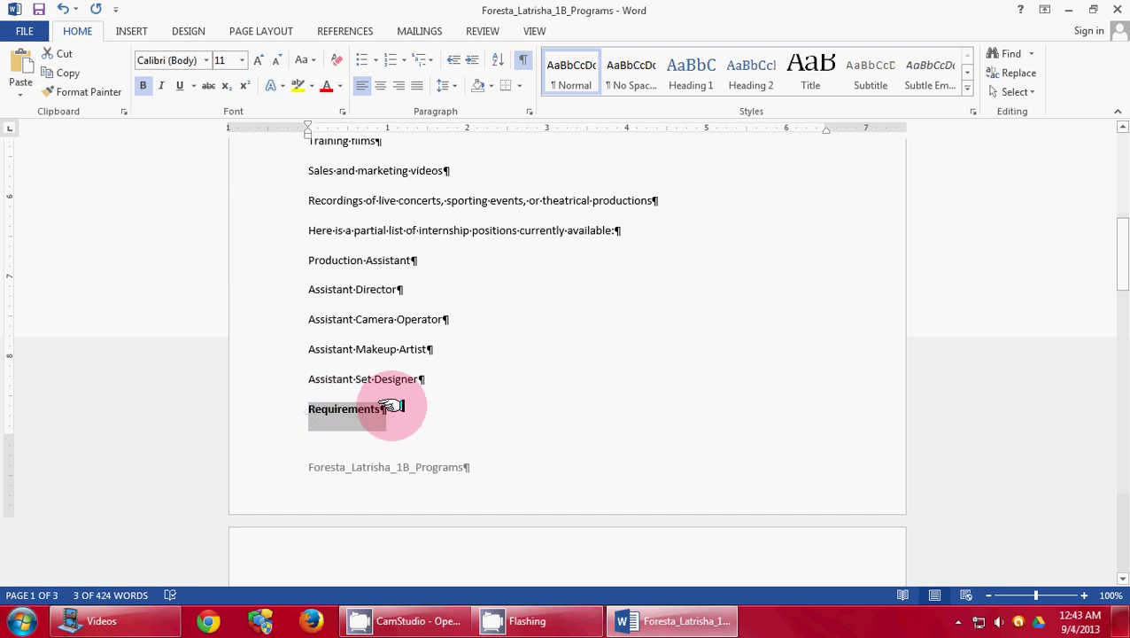
scroll(396, 409, "down", 6)
scroll(396, 421, "down", 6)
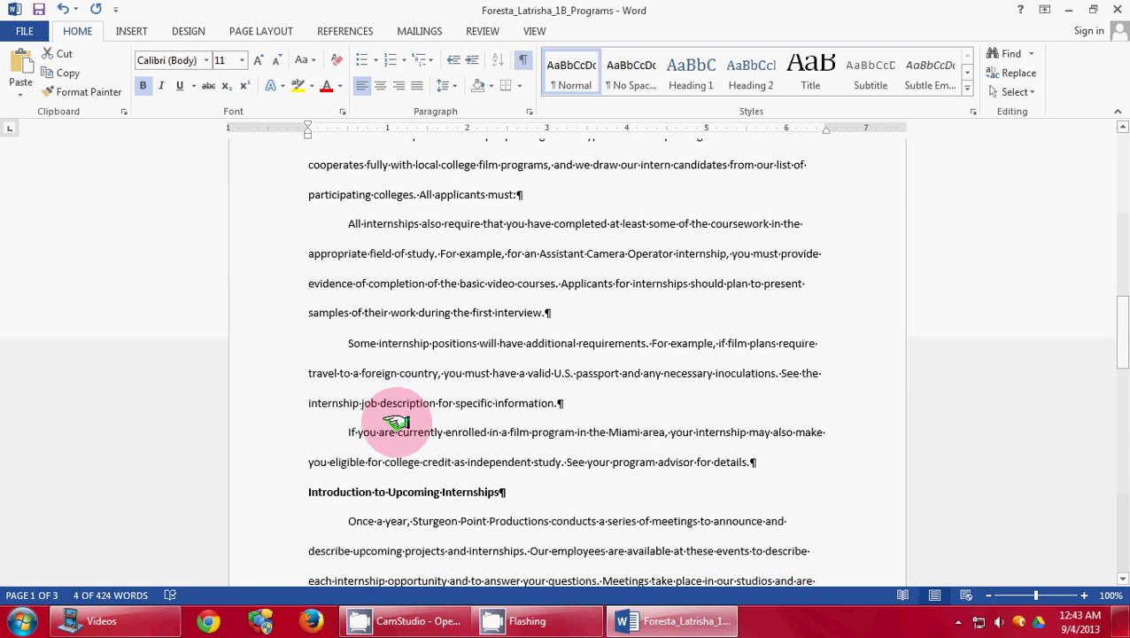
left_click_drag(305, 329, 541, 338)
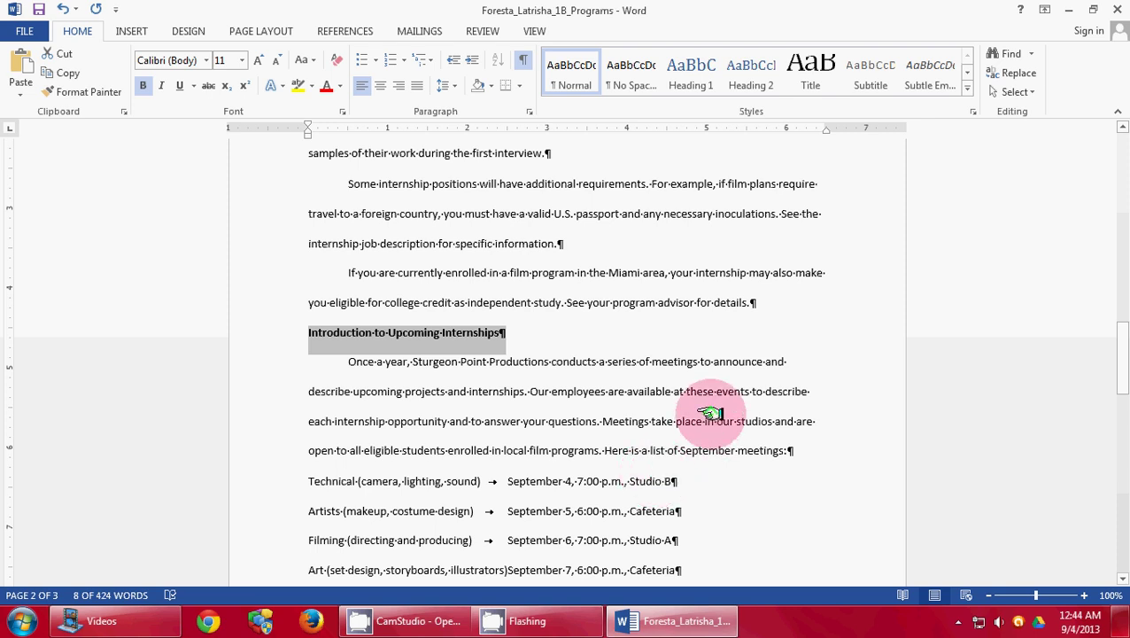
mouse_move(657, 621)
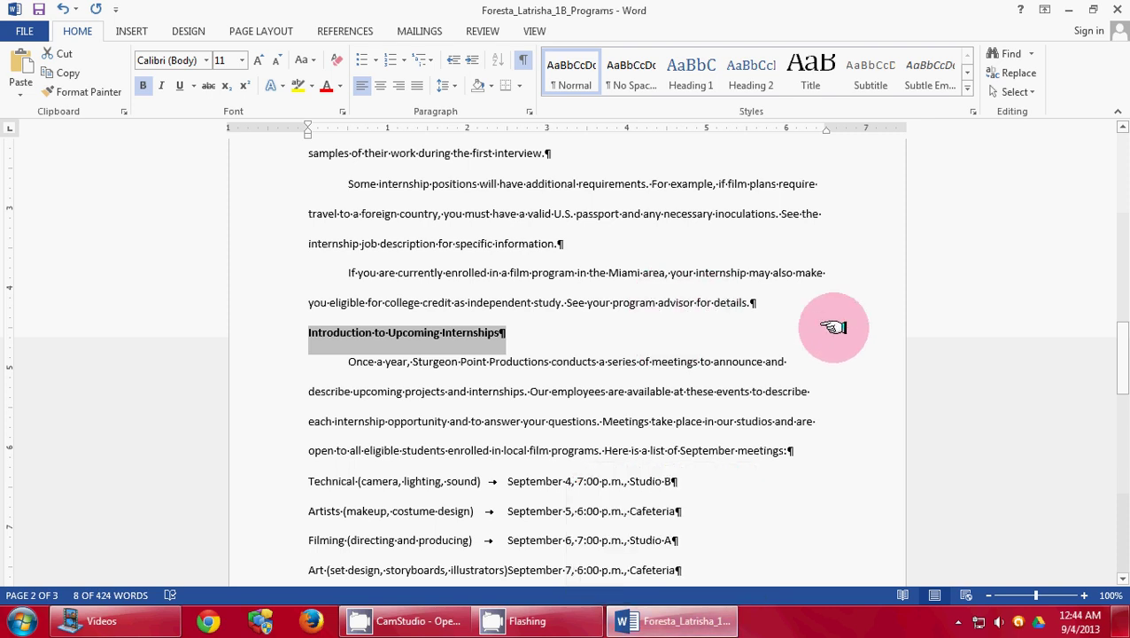
scroll(832, 328, "down", 1)
scroll(751, 335, "up", 2)
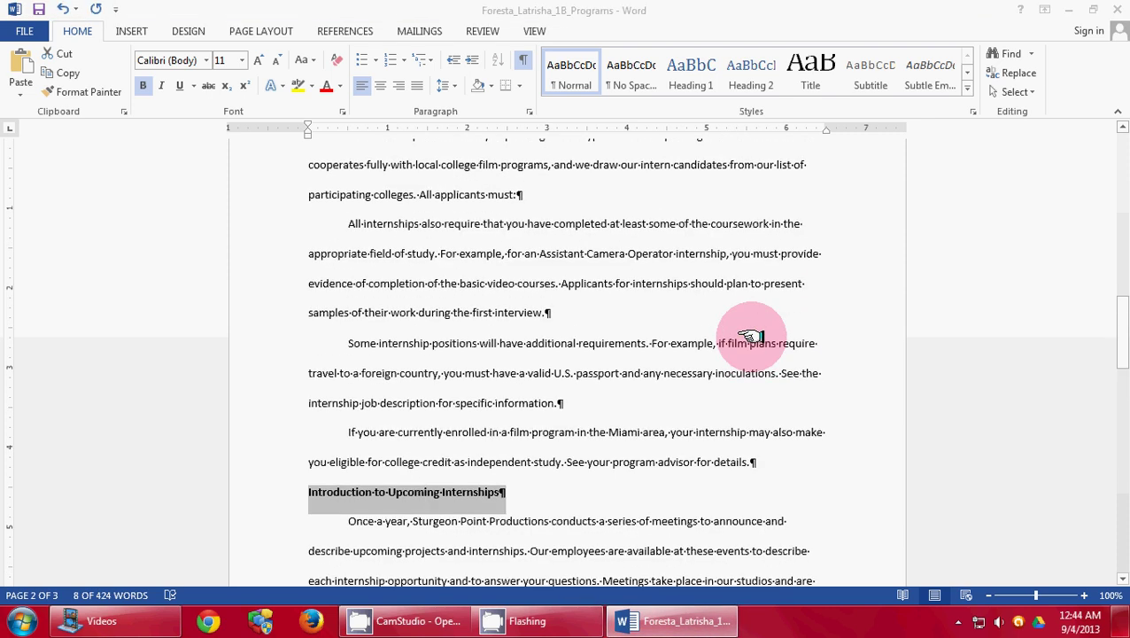
left_click(380, 85)
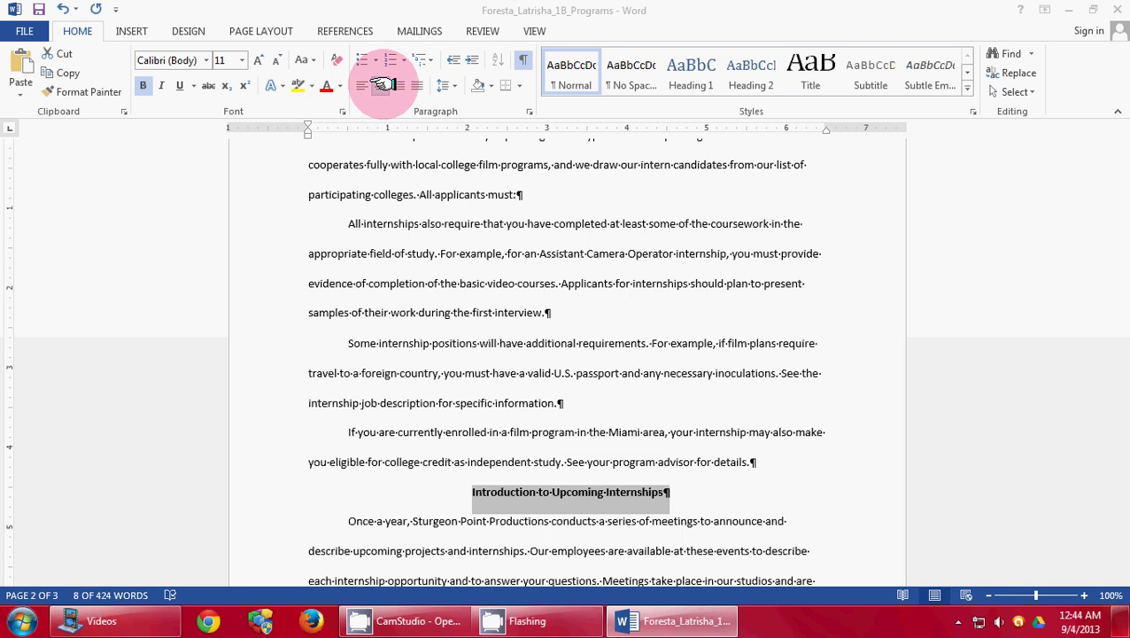
key("ctrl+Home")
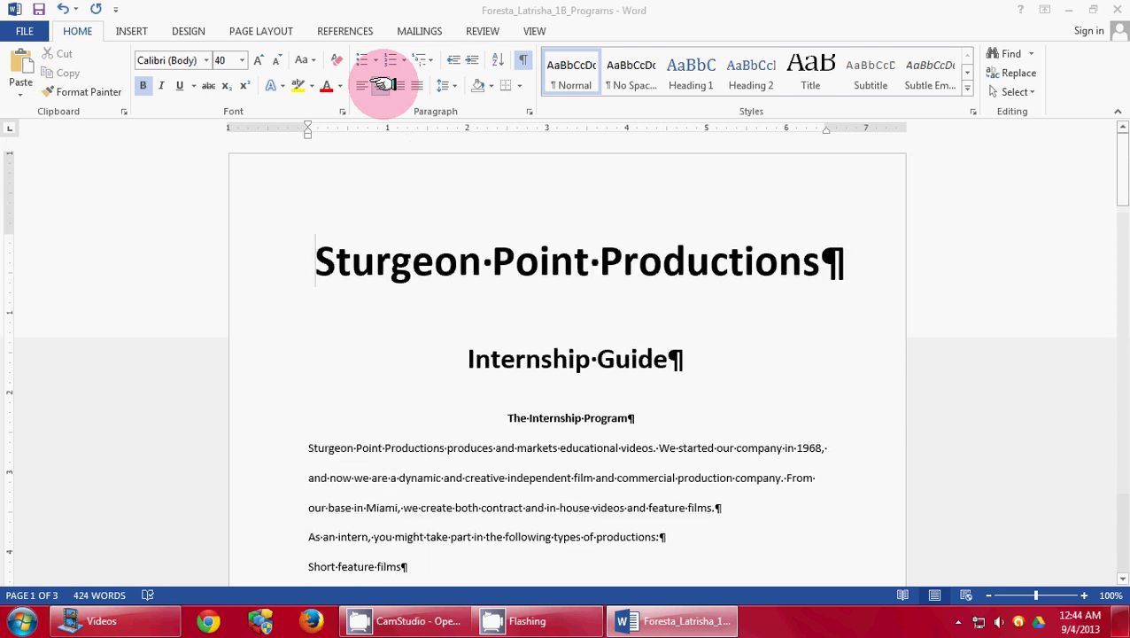
Set the line spacing of the entire document to 1.5 lines and clear the selection
key("ctrl+a")
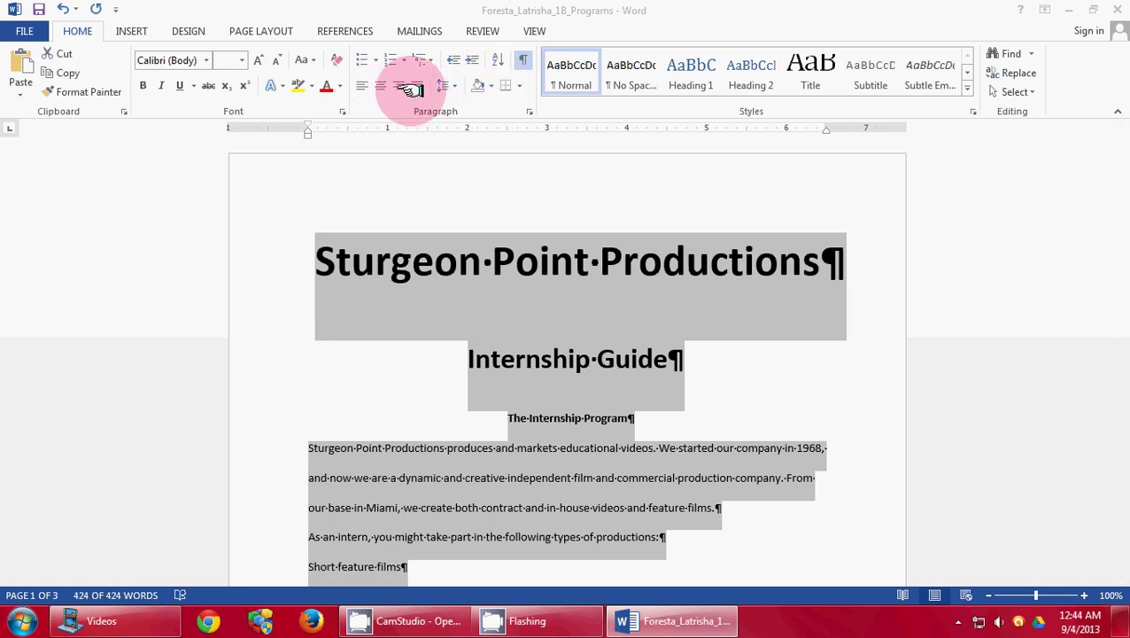
left_click(452, 86)
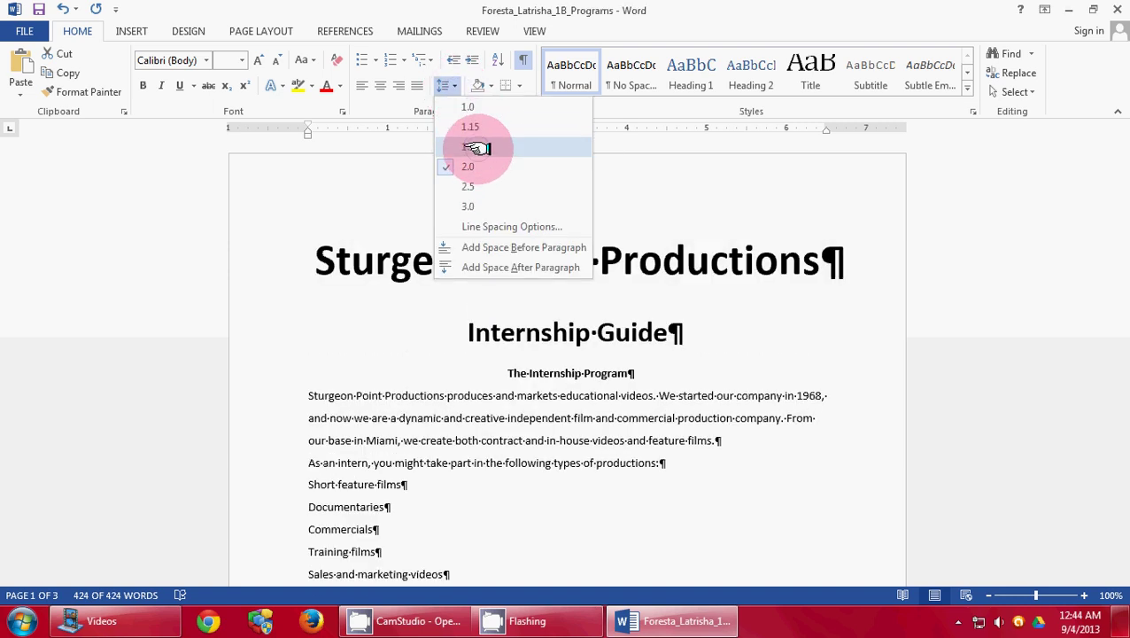
left_click(476, 148)
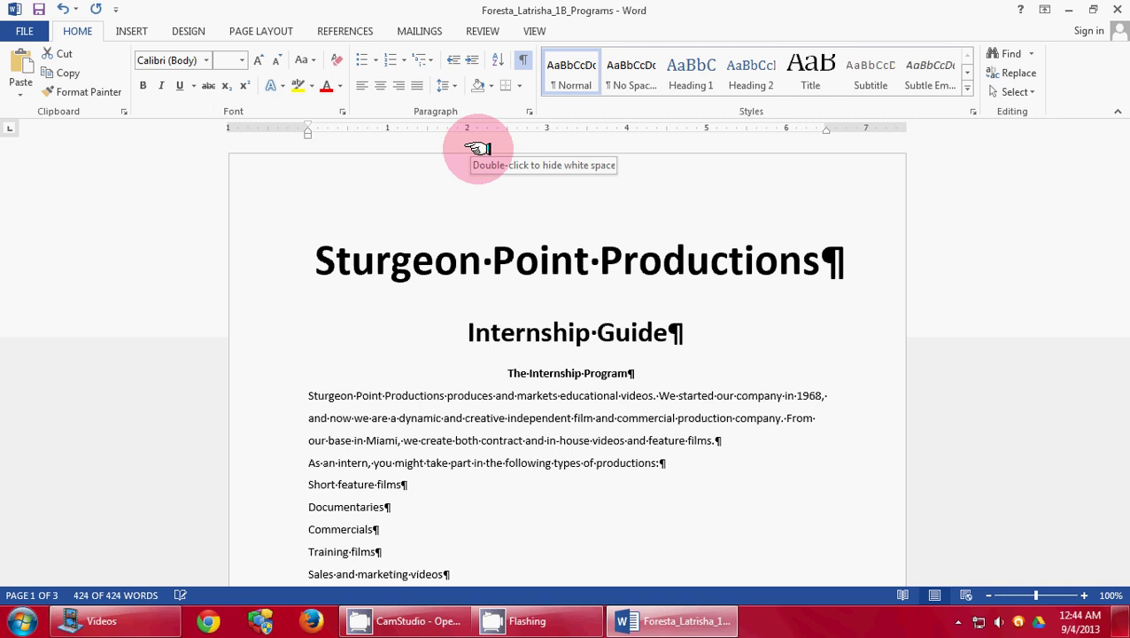
key("ctrl+a")
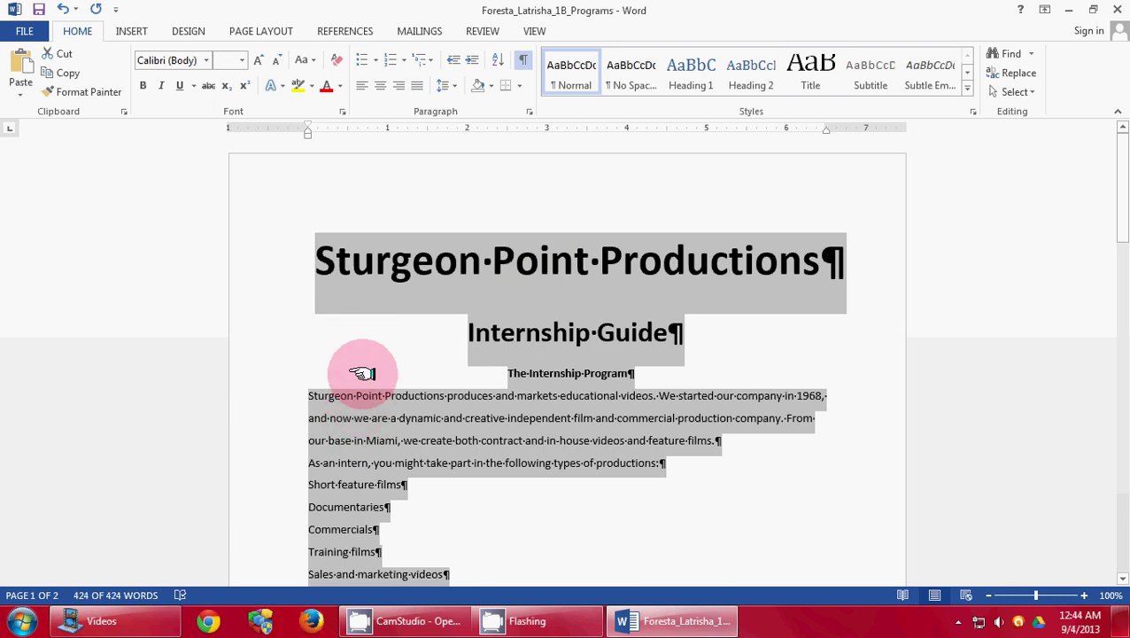
left_click(366, 394)
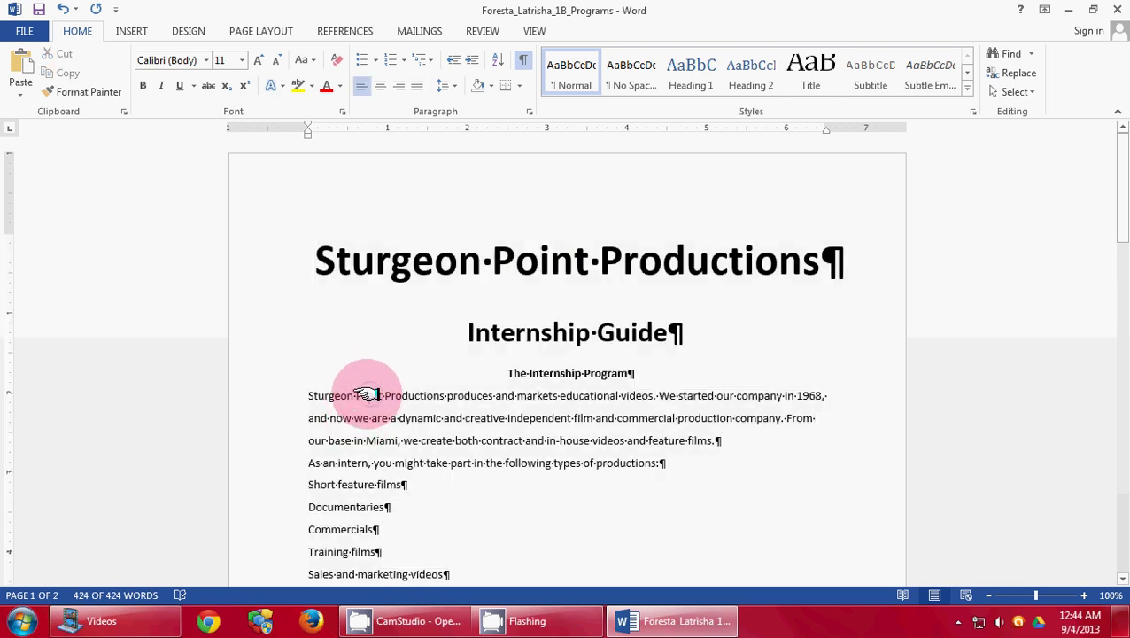
Give the paragraph beginning "Sturgeon Point Productions produces" a special first-line indent of 0.5"
left_click(310, 396)
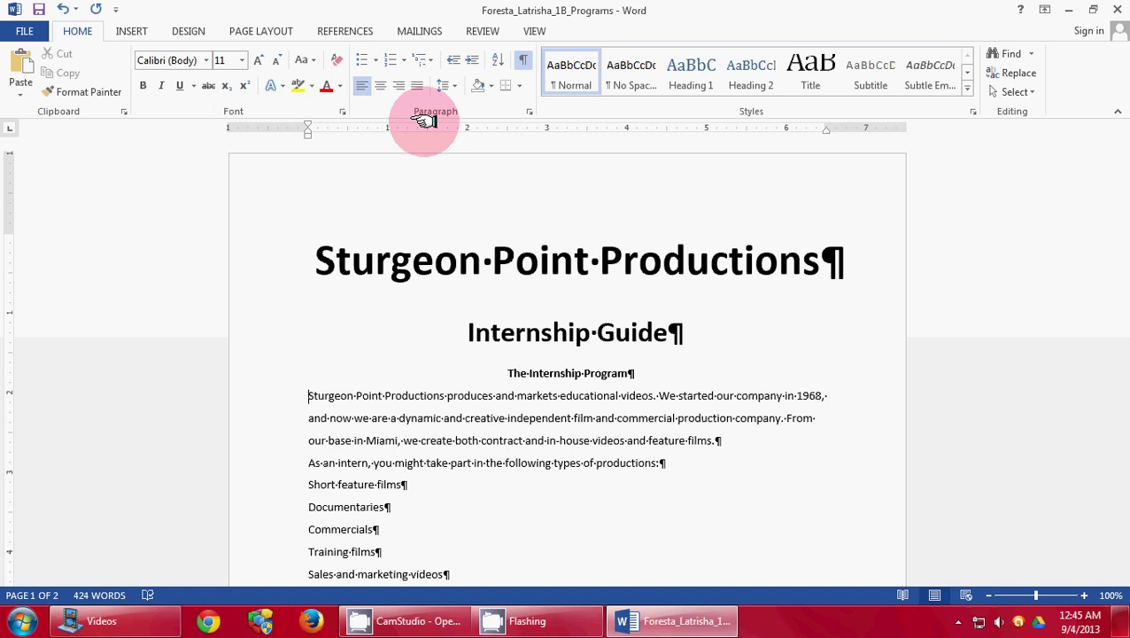
left_click(528, 111)
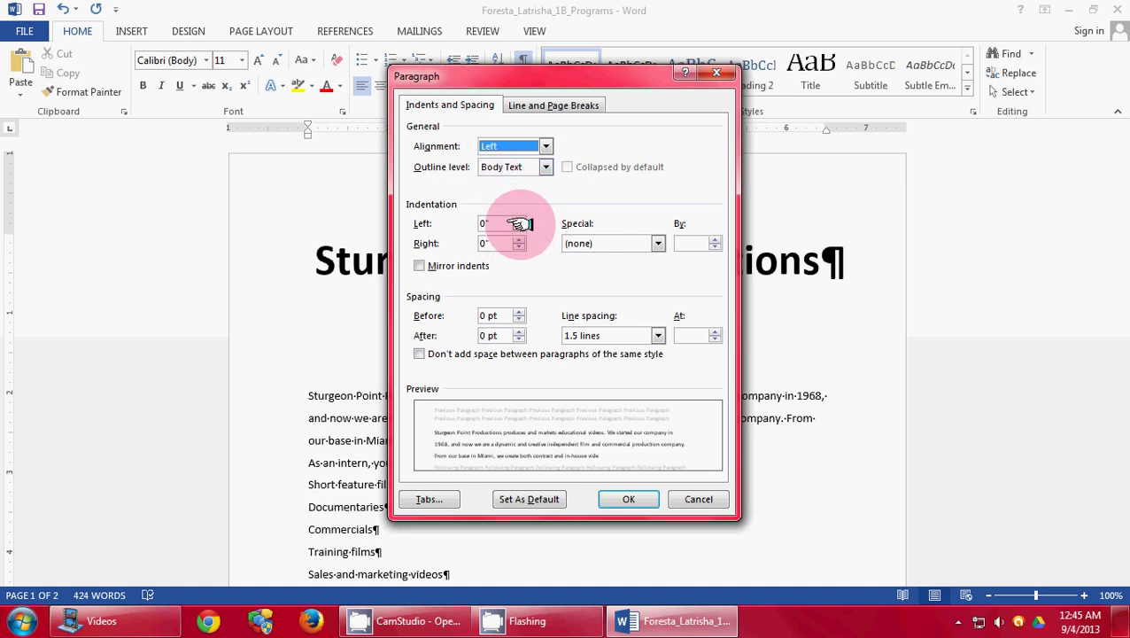
left_click(649, 237)
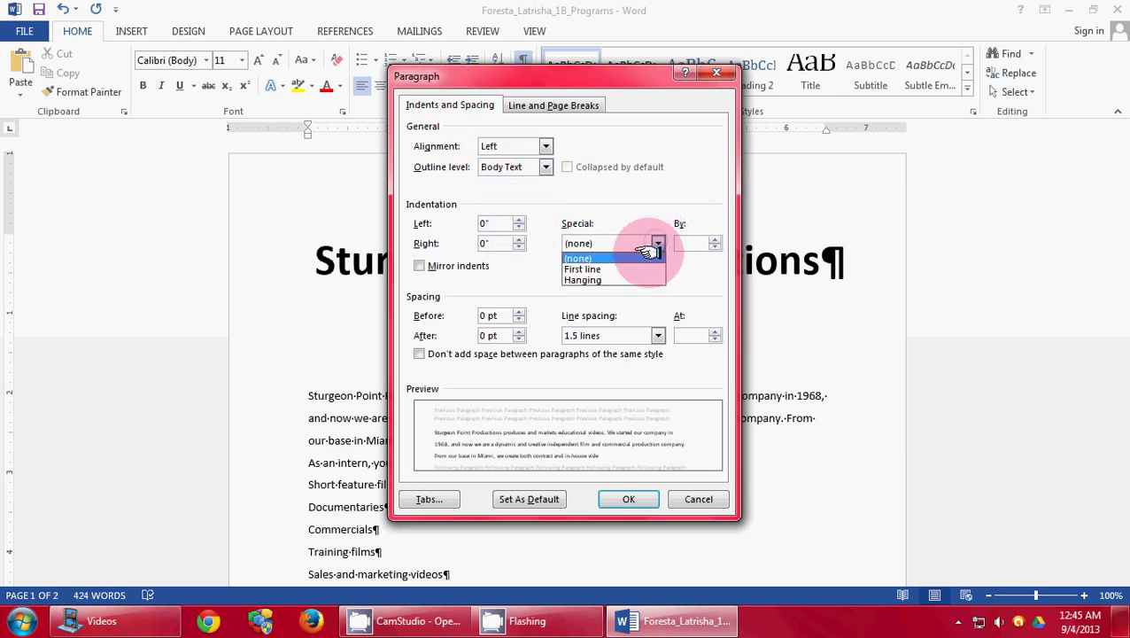
left_click(646, 265)
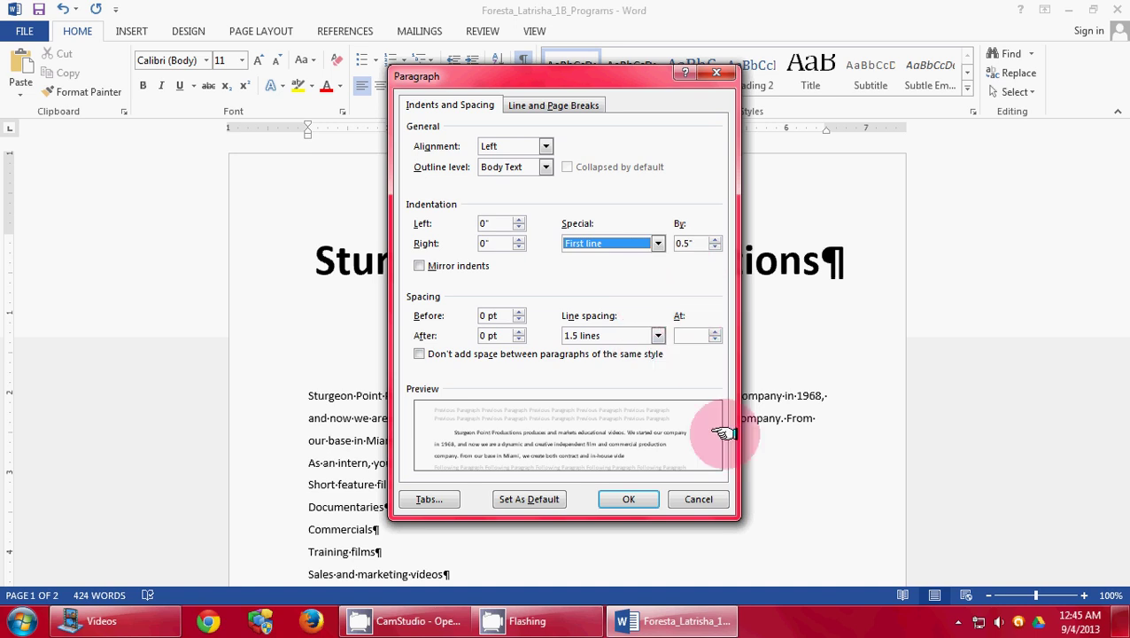
left_click(646, 499)
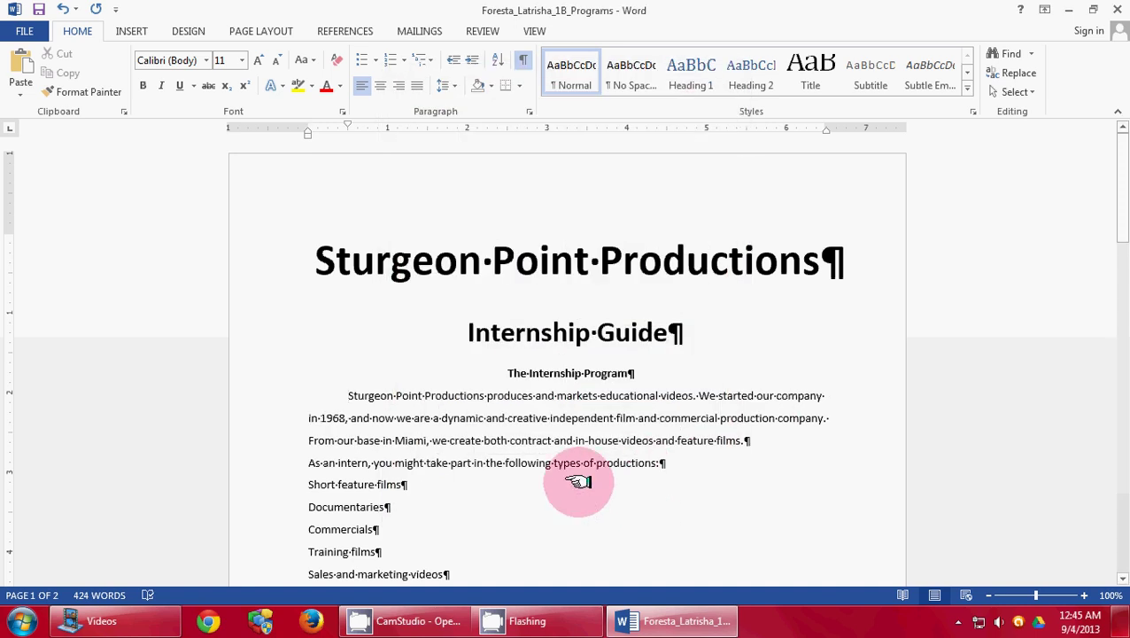
Apply the same first-line indent to the paragraphs beginning "As an intern" and "Here is a partial list"
scroll(482, 461, "down", 3)
scroll(469, 459, "down", 1)
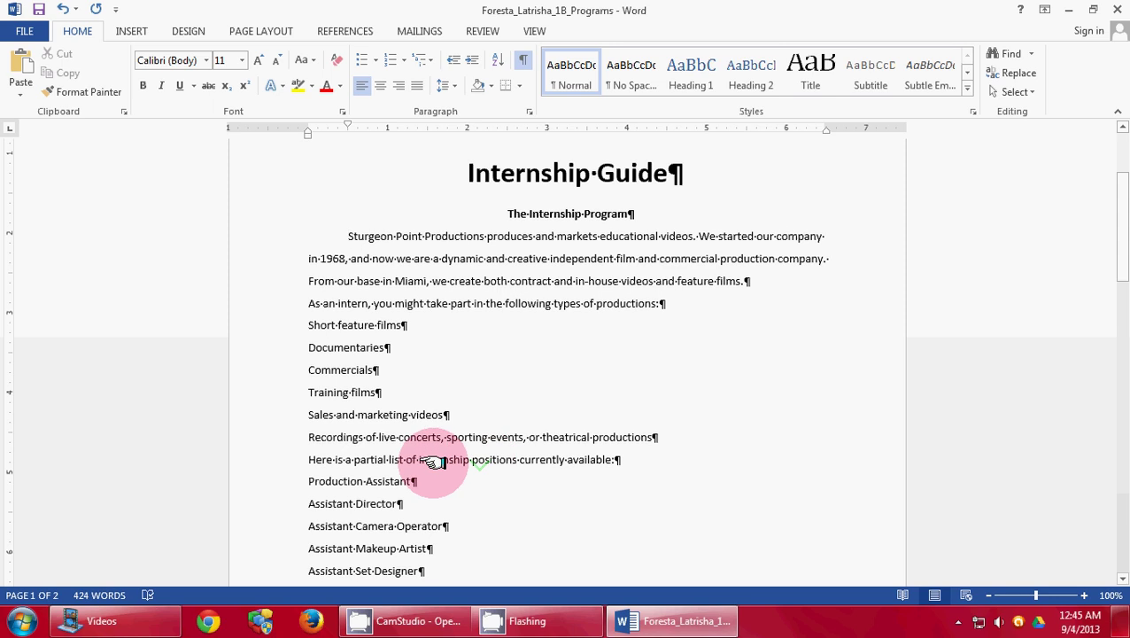
left_click(306, 460)
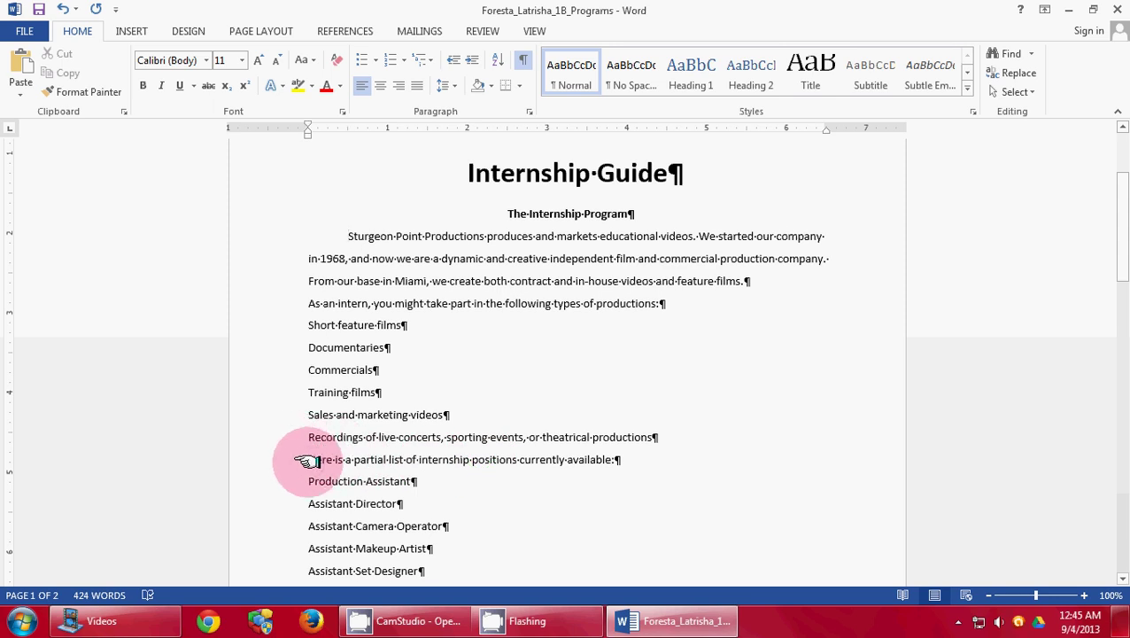
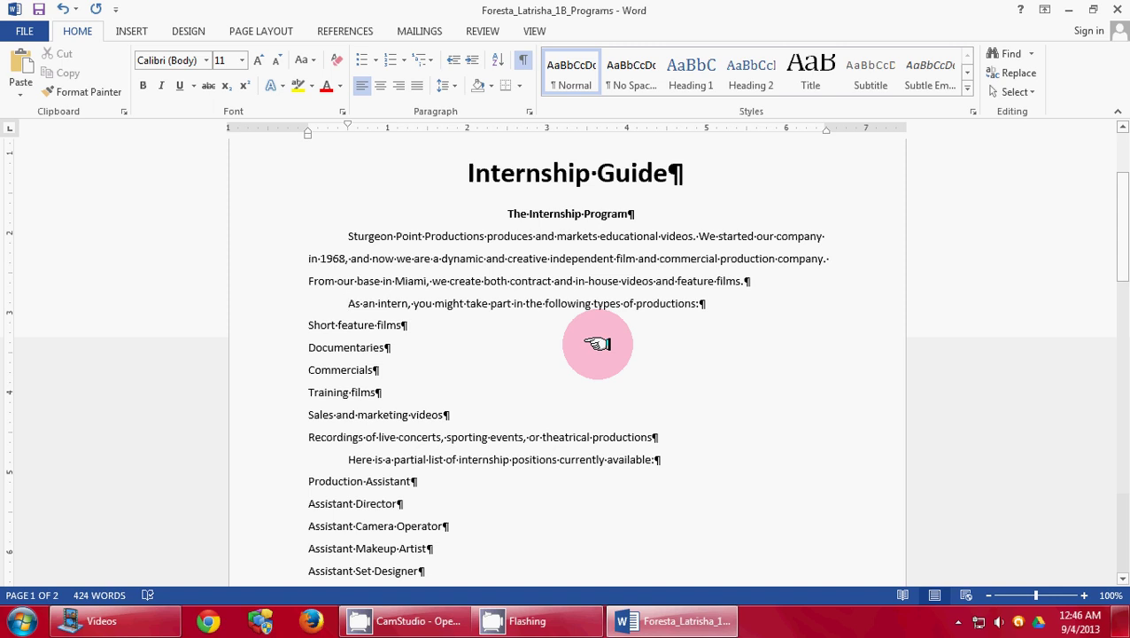
Set the spacing after paragraphs to 6 pt for the entire document
key("ctrl+a")
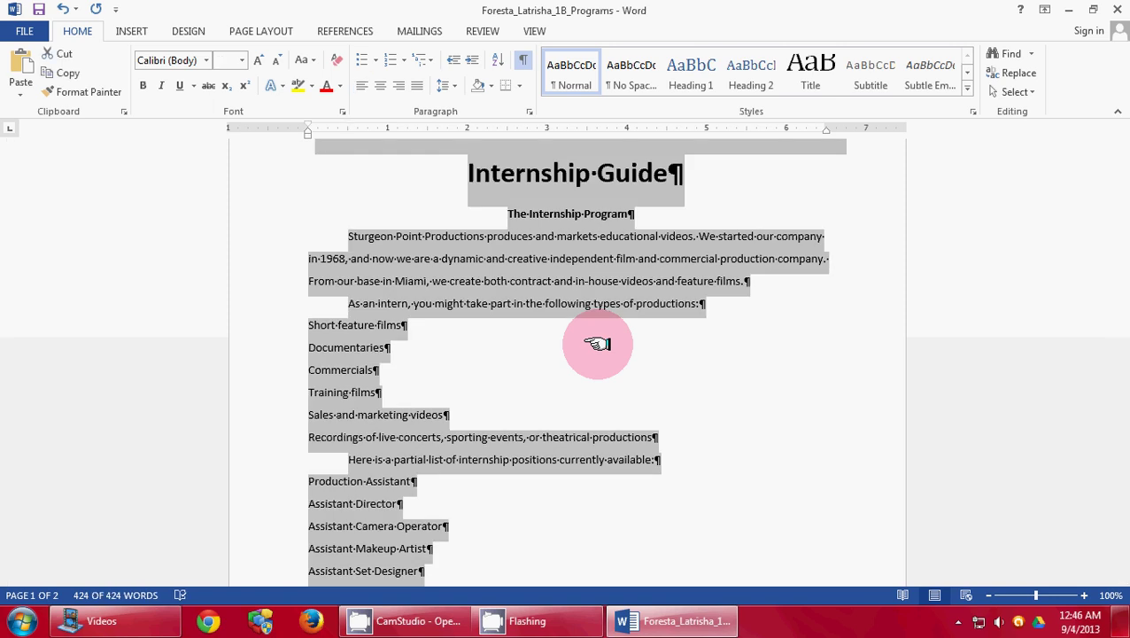
left_click(280, 27)
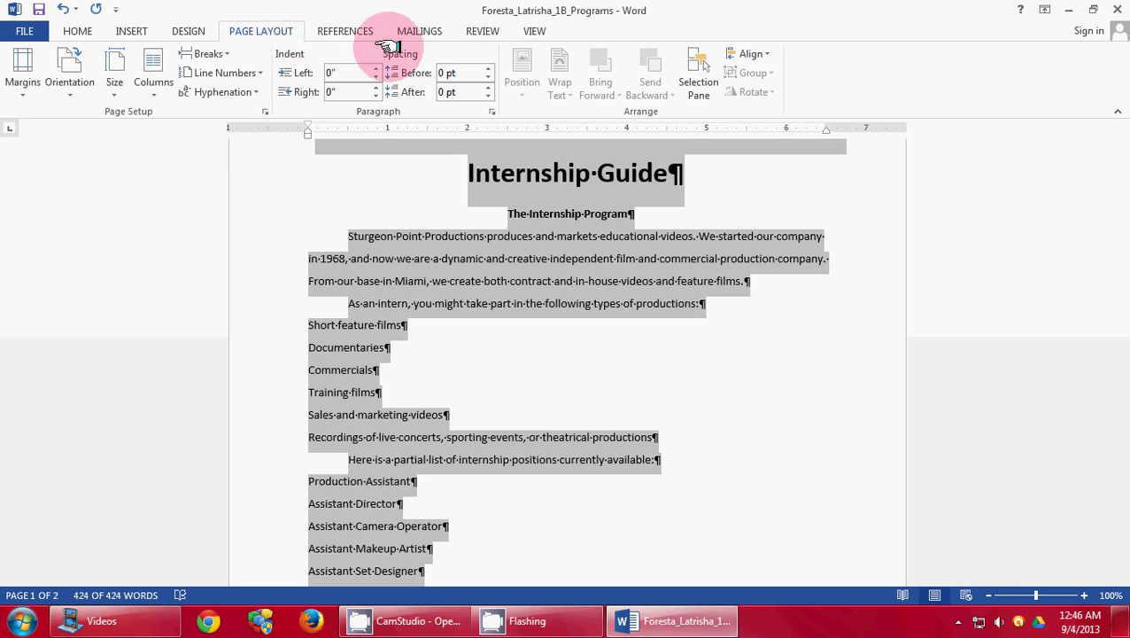
left_click(488, 87)
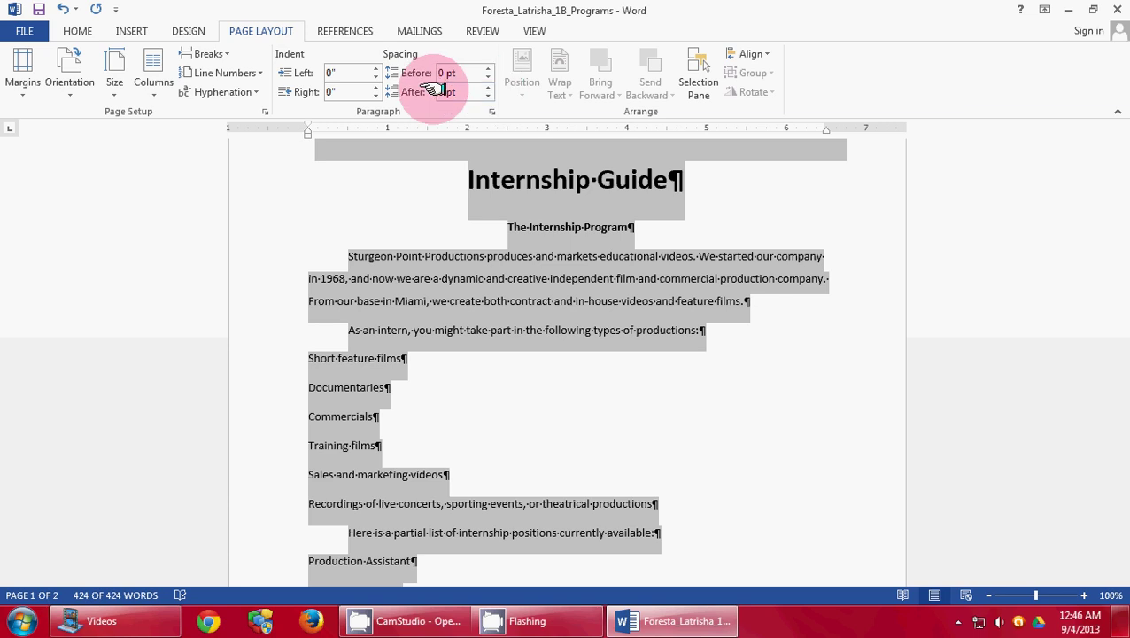
Set the spacing before to 12 pt for the headings "The Internship Program", "Requirements" and "Introduction to Upcoming Internships"
key("ctrl+Home")
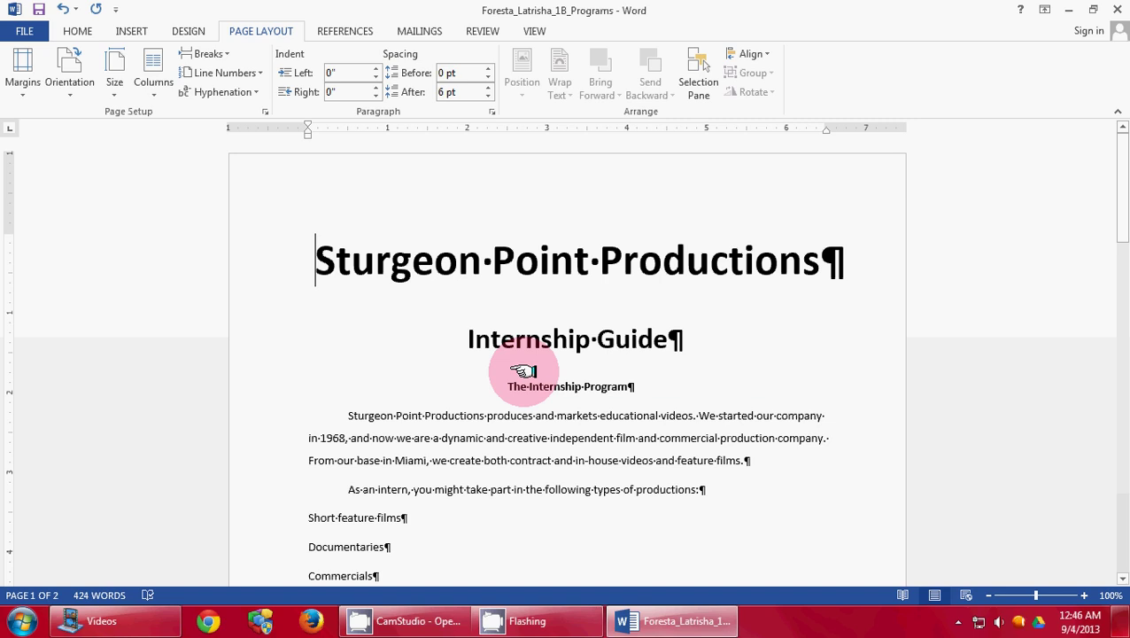
scroll(487, 384, "down", 1)
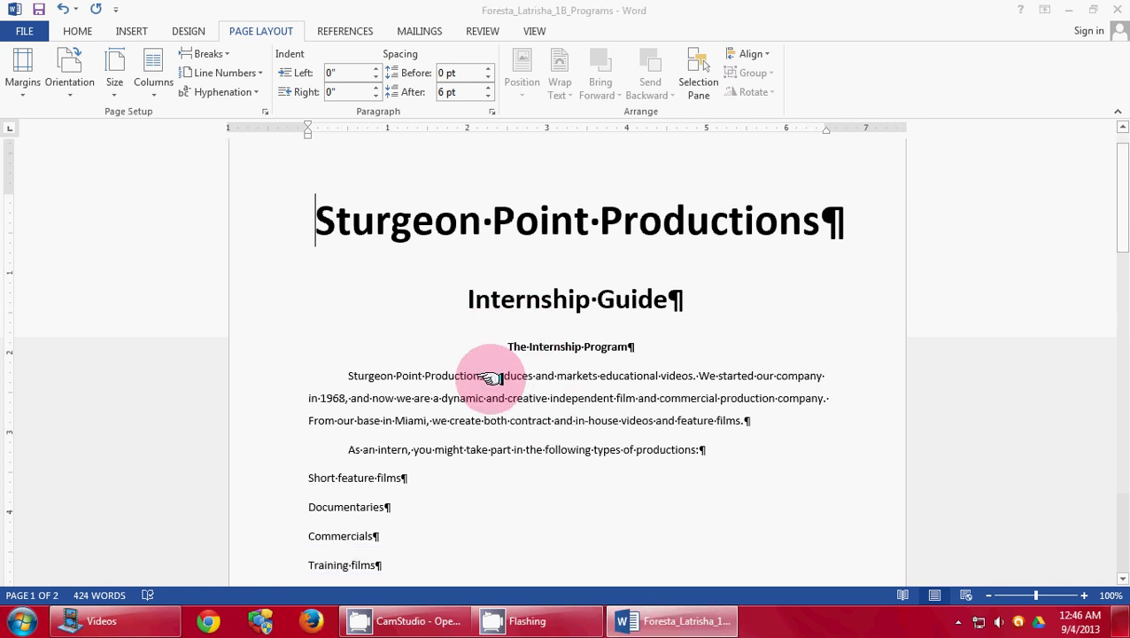
left_click_drag(508, 346, 636, 346)
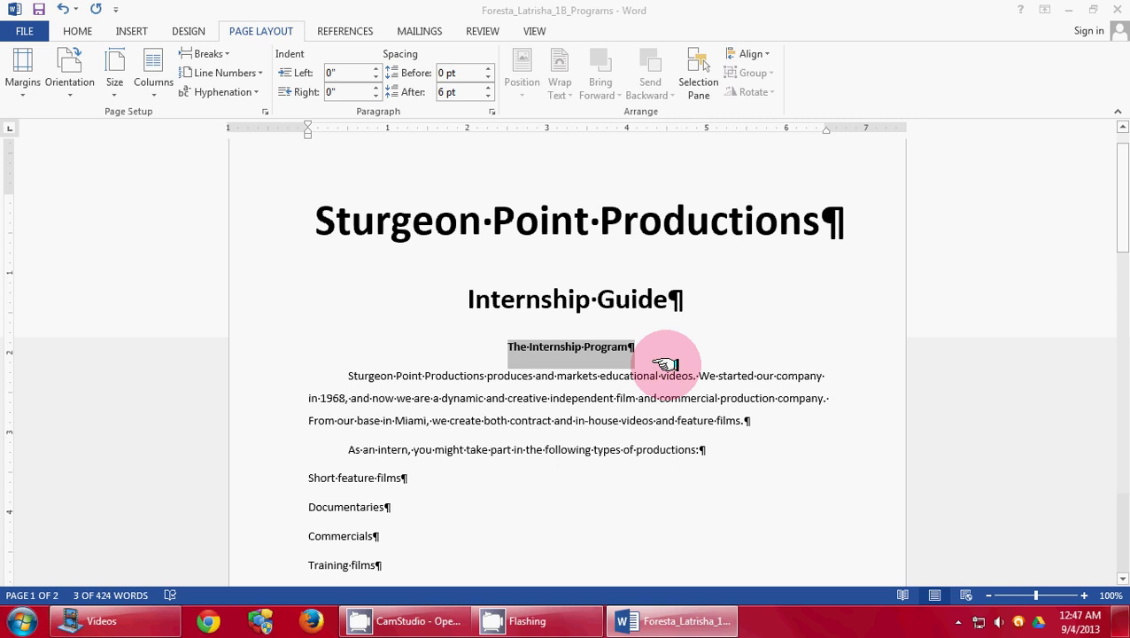
scroll(665, 364, "down", 1)
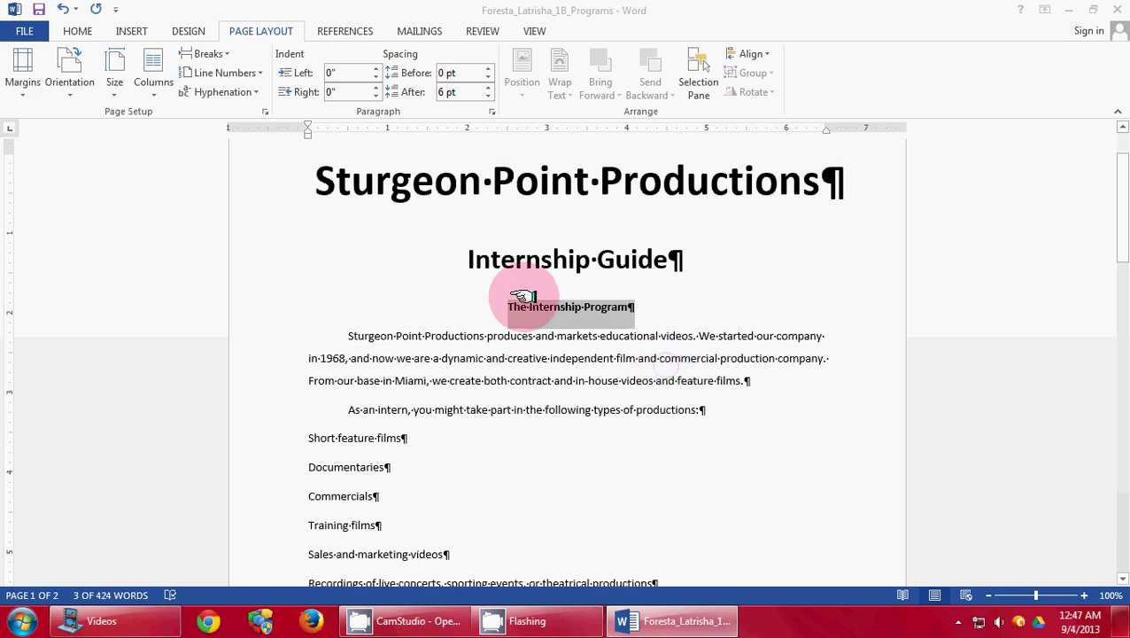
left_click_drag(514, 306, 638, 312)
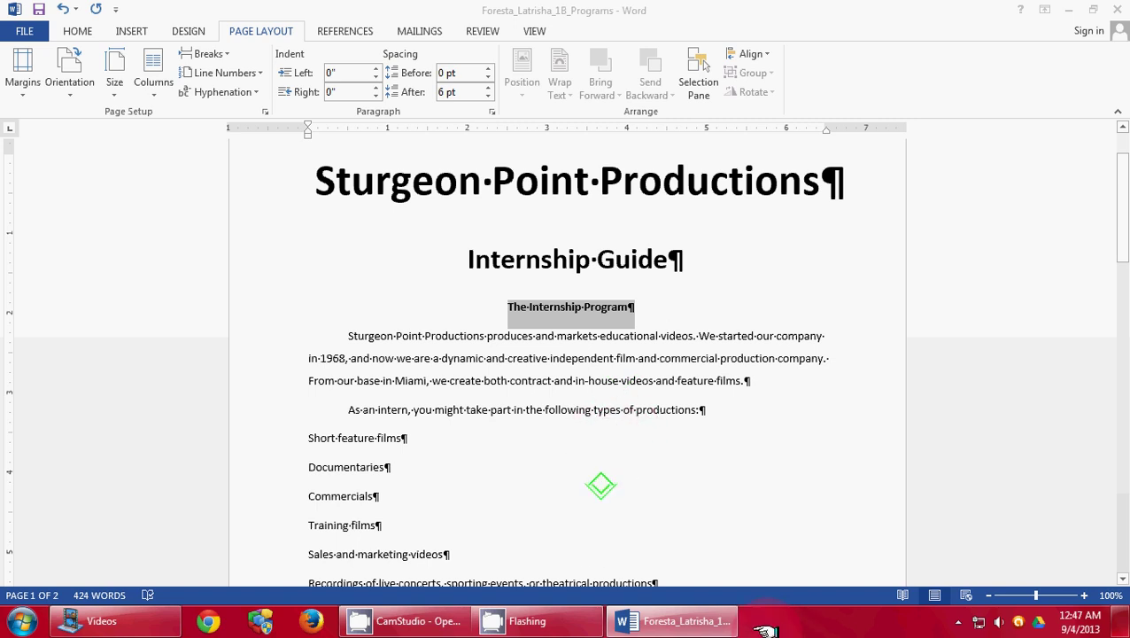
left_click(714, 628)
left_click(714, 628)
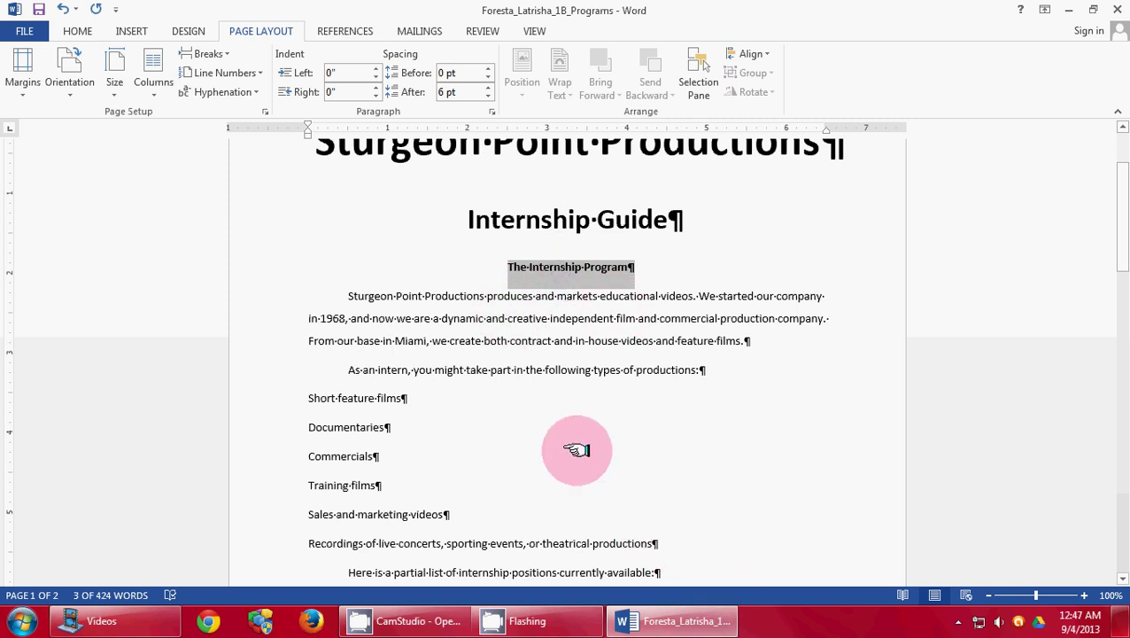
scroll(577, 450, "down", 5)
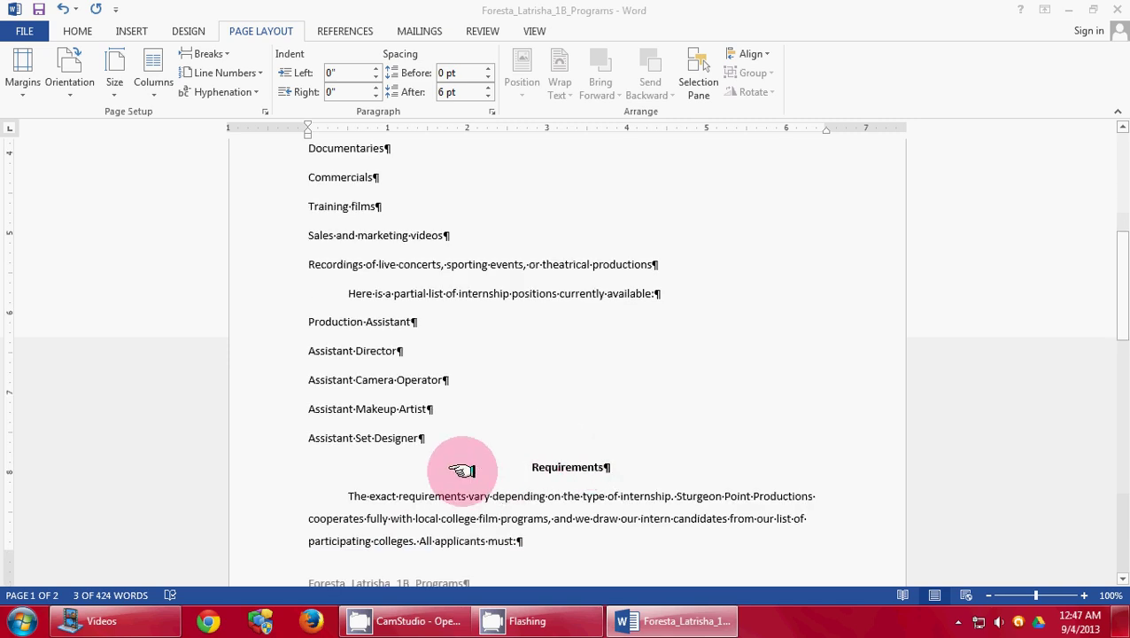
left_click_drag(531, 466, 618, 465)
scroll(618, 470, "down", 5)
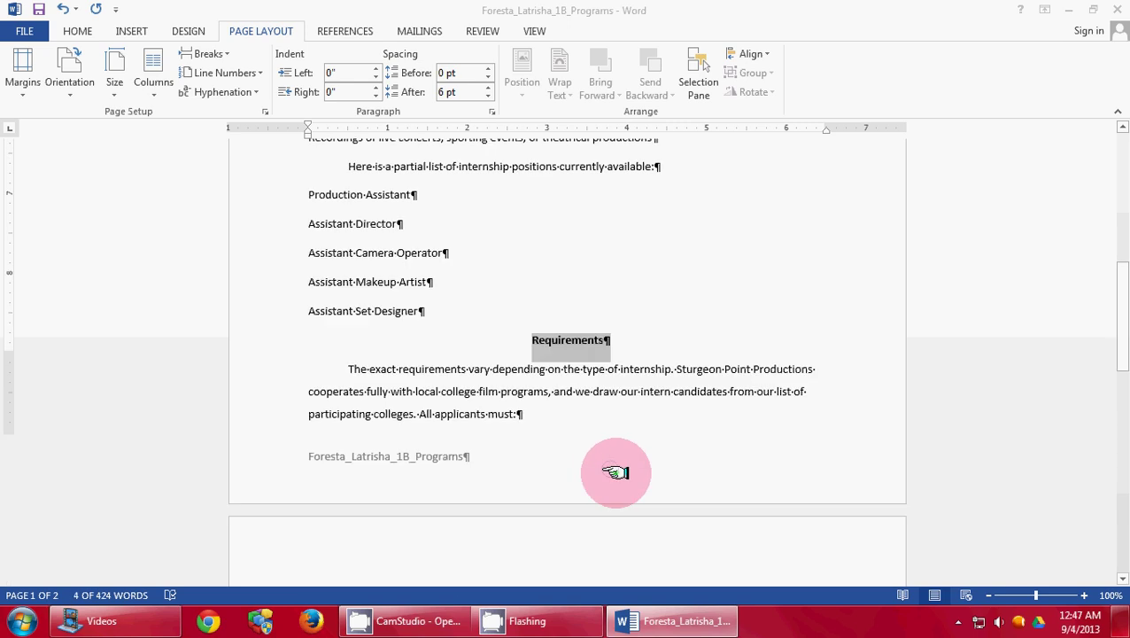
scroll(609, 475, "down", 7)
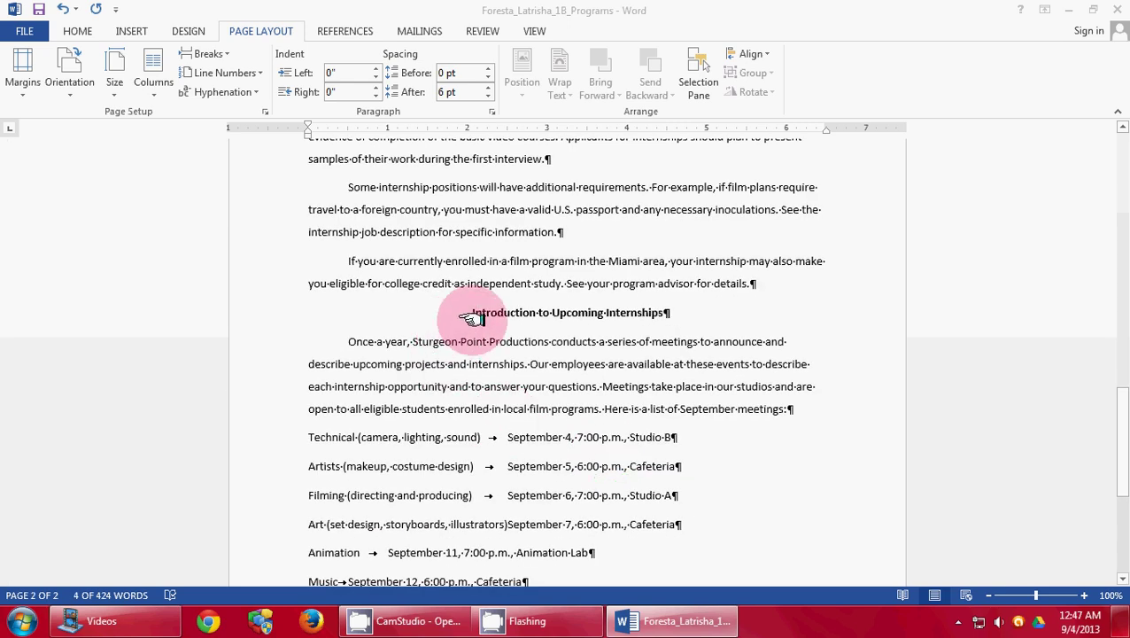
left_click_drag(476, 313, 680, 313)
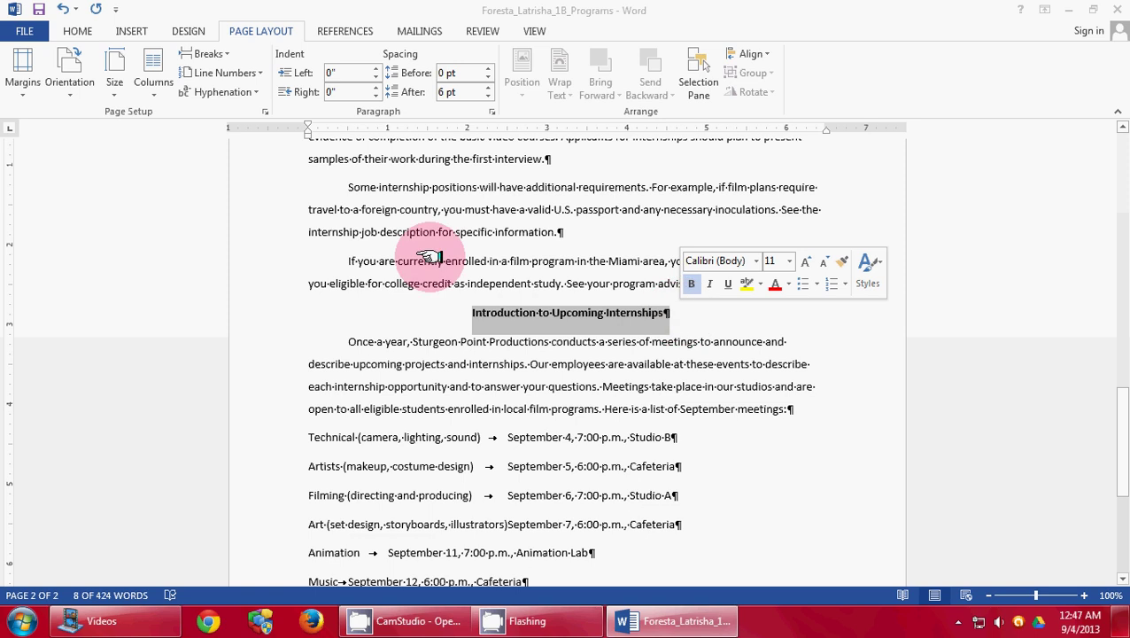
left_click(487, 67)
left_click(487, 68)
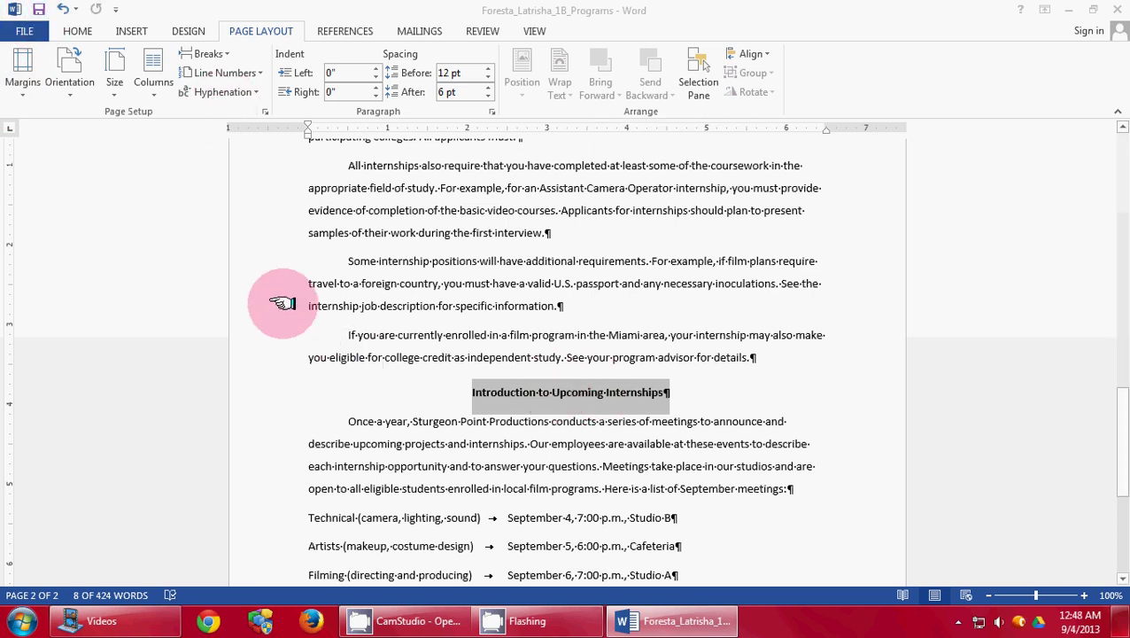
Format the six production types from "Short feature films" to "Recordings of live concerts, sporting events, or theatrical productions" as a bulleted list
left_click(77, 31)
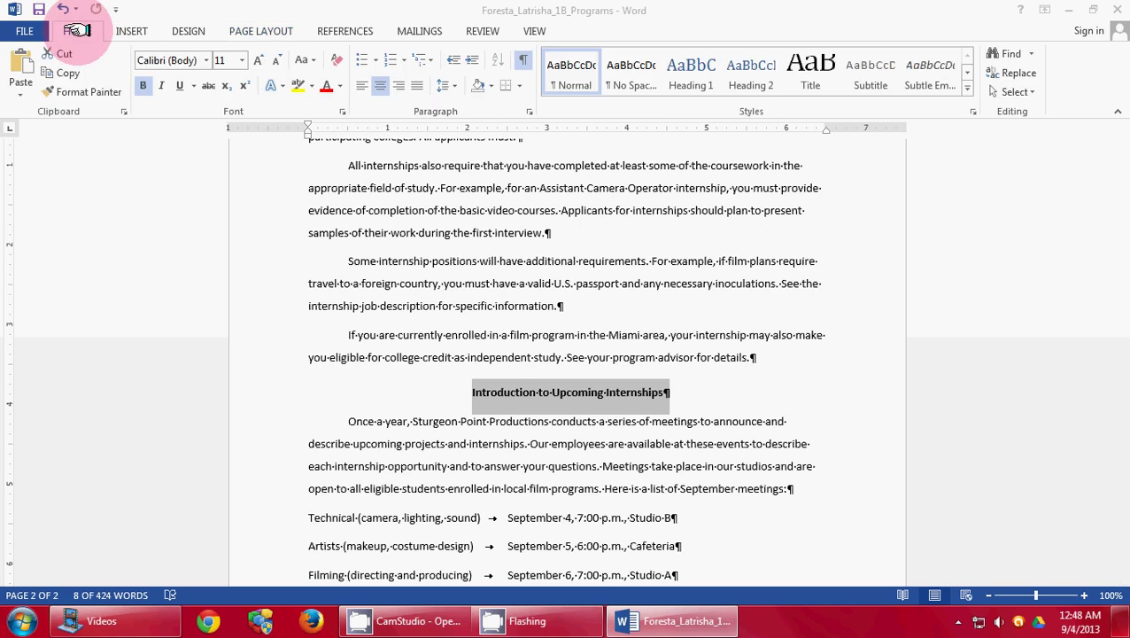
scroll(381, 239, "up", 3)
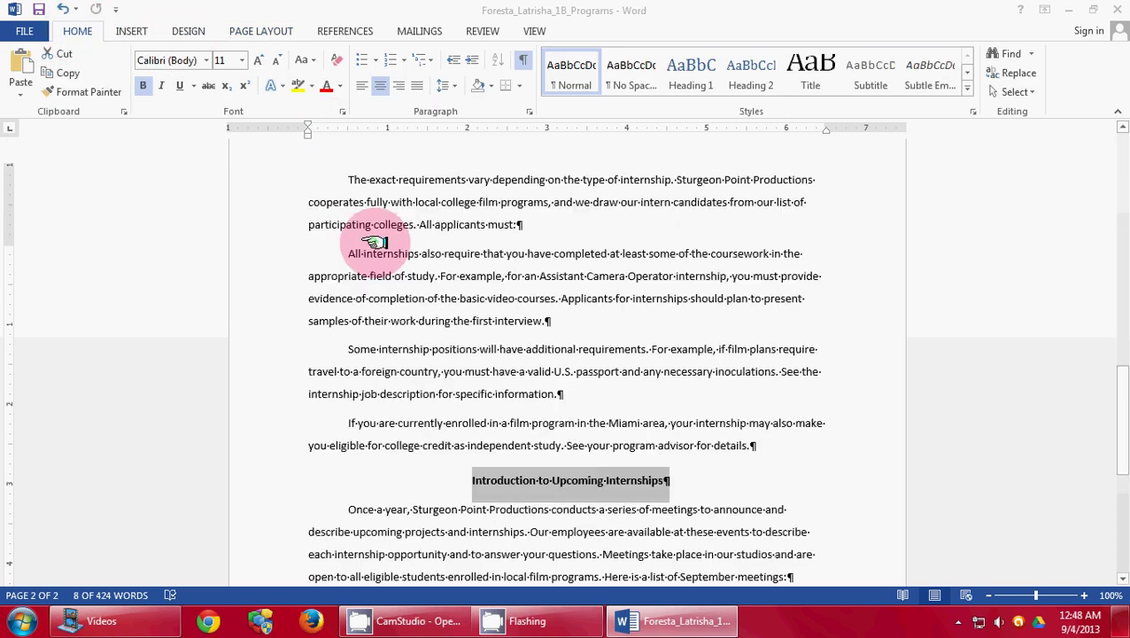
scroll(403, 257, "up", 10)
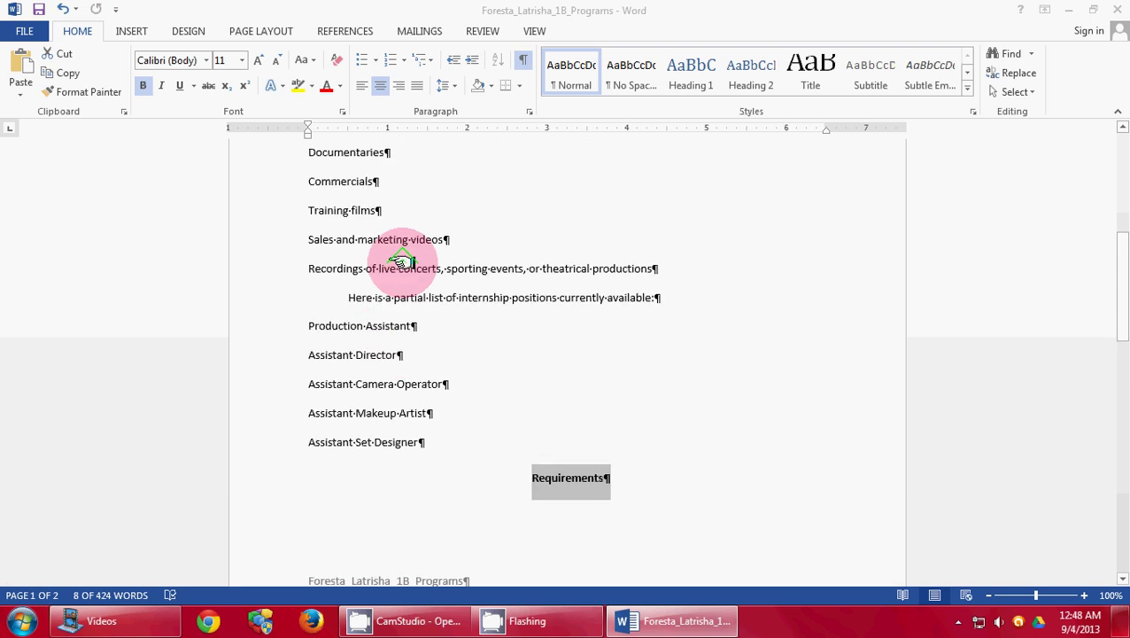
left_click_drag(304, 206, 381, 264)
left_click_drag(407, 328, 666, 351)
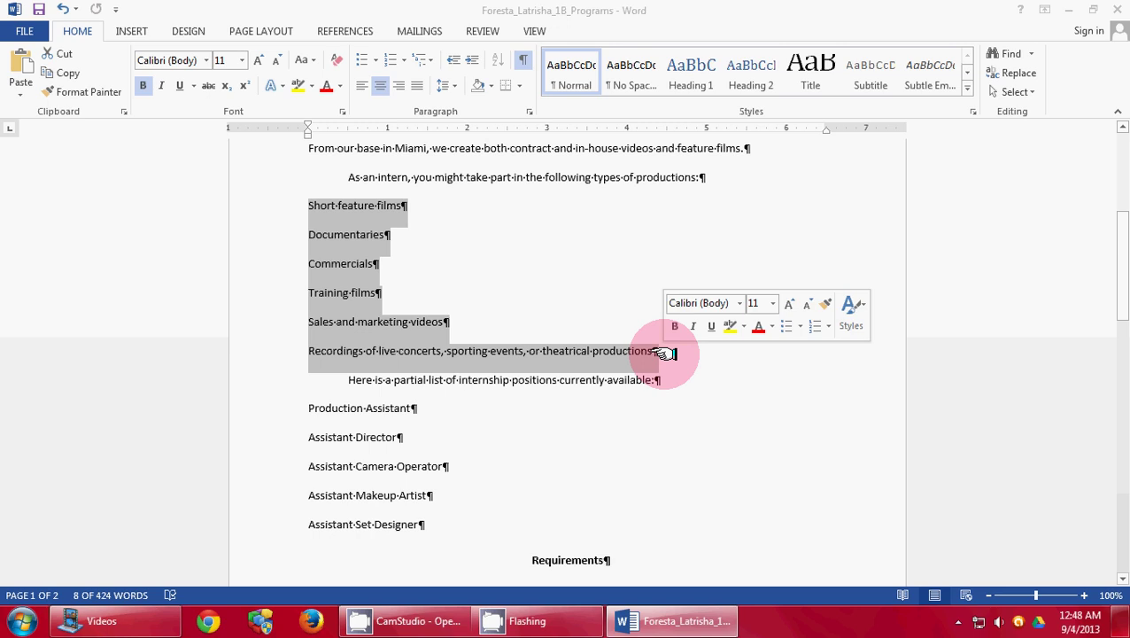
left_click(362, 59)
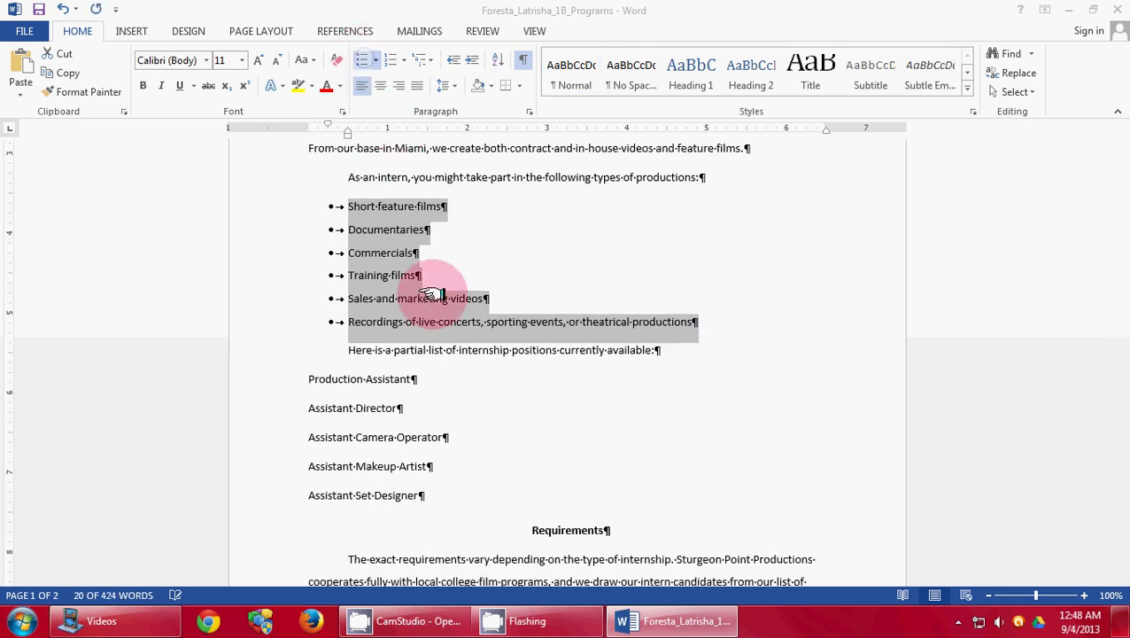
Format the internship positions from "Production Assistant" to "Assistant Set Designer" as a bulleted list
left_click(306, 379)
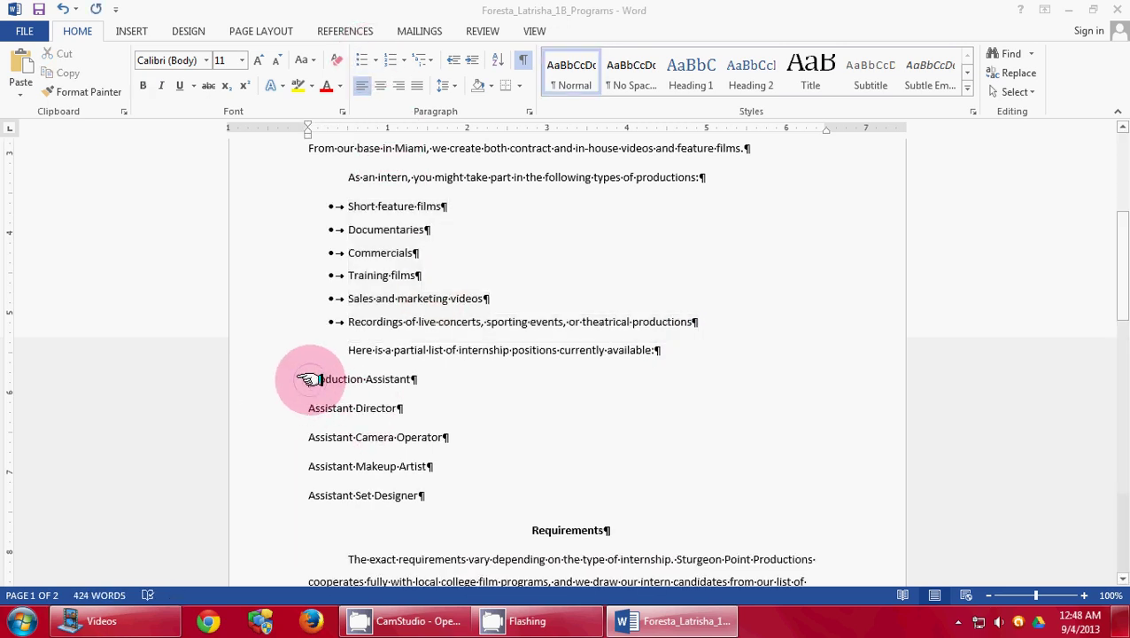
left_click_drag(416, 464, 424, 496)
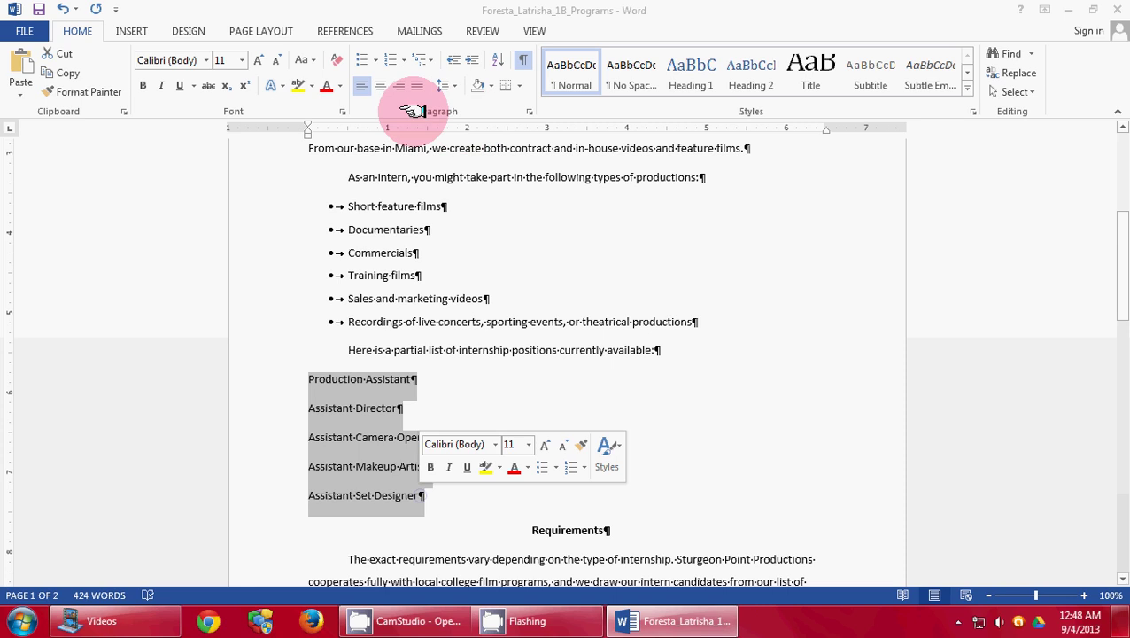
left_click(365, 64)
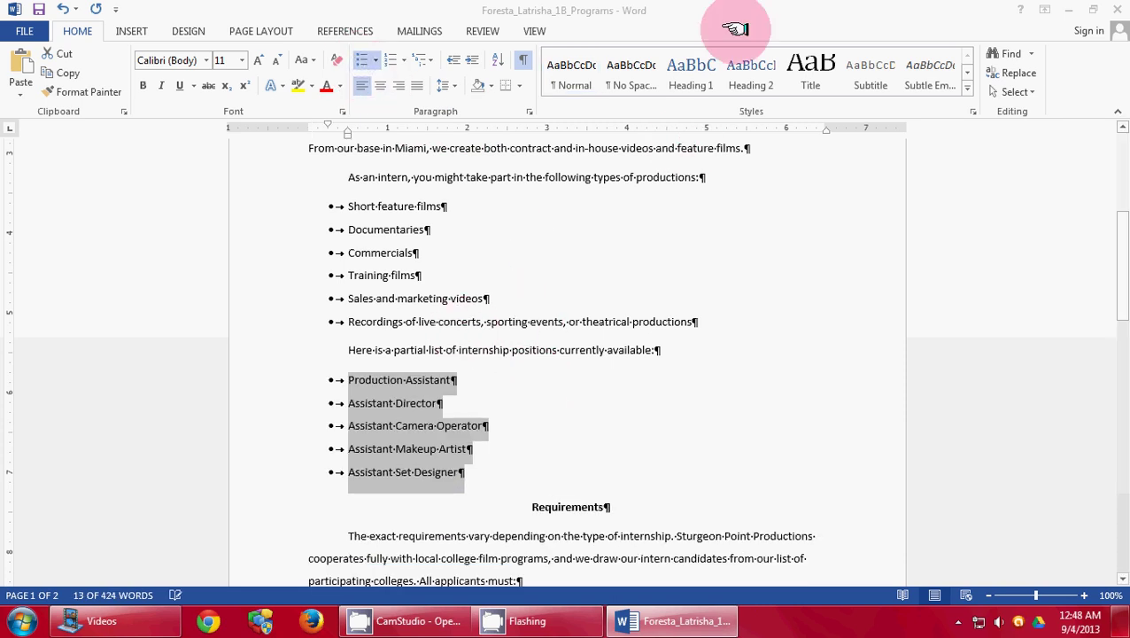
Format the September meetings from "Technical (camera, lighting, sound)" to "Music" as a bulleted list and clear the selection
scroll(548, 411, "down", 1)
scroll(548, 412, "down", 12)
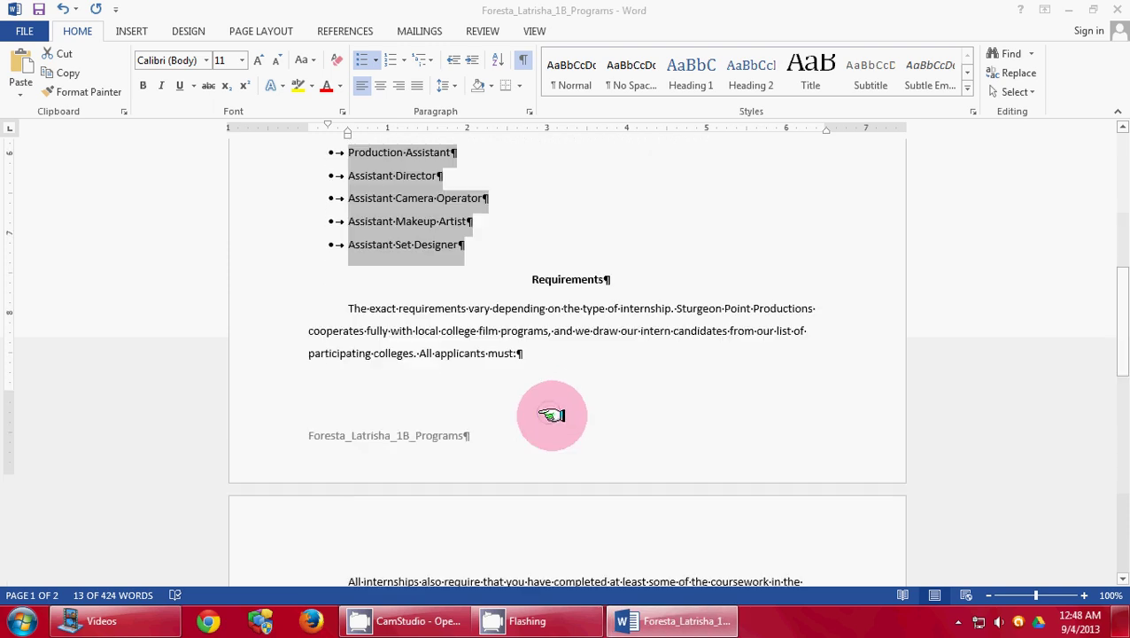
scroll(554, 418, "down", 3)
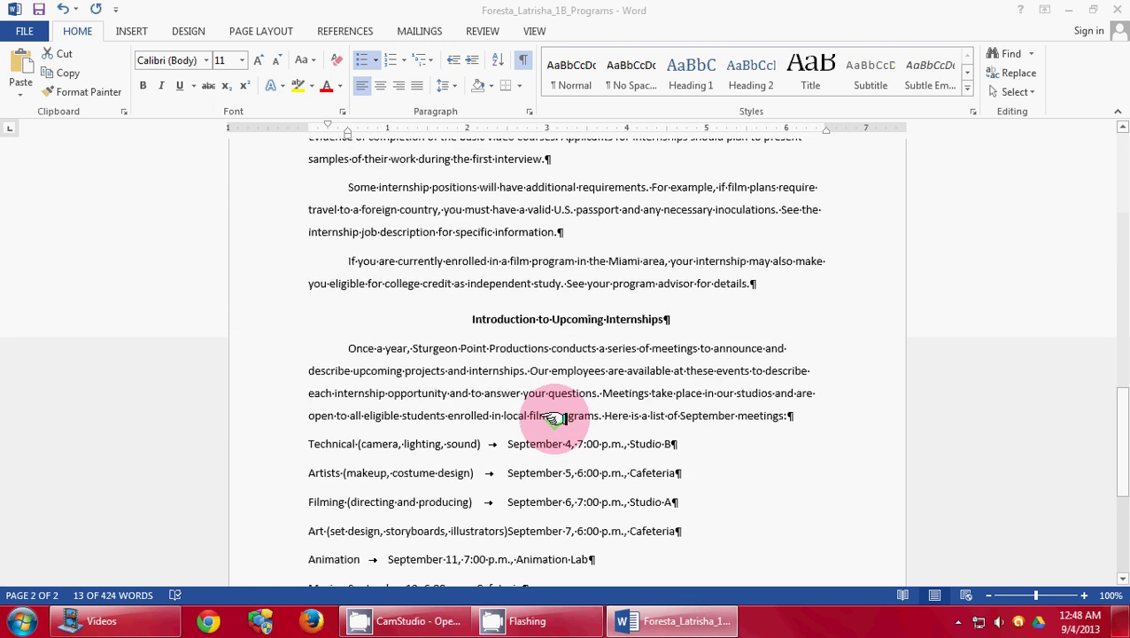
left_click_drag(310, 363, 537, 510)
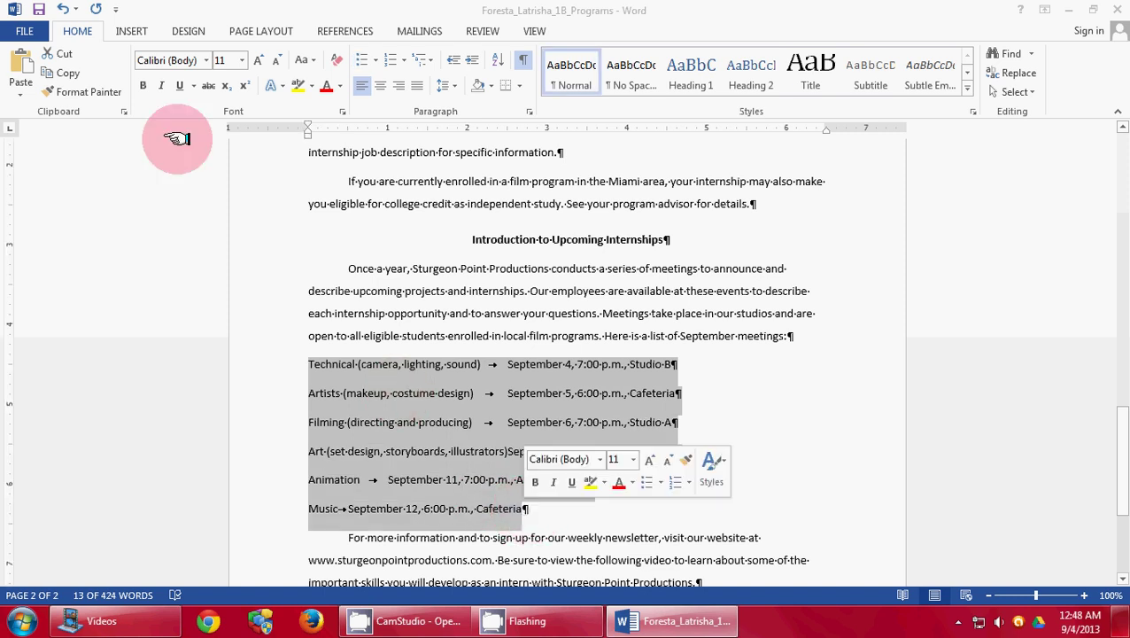
left_click(361, 59)
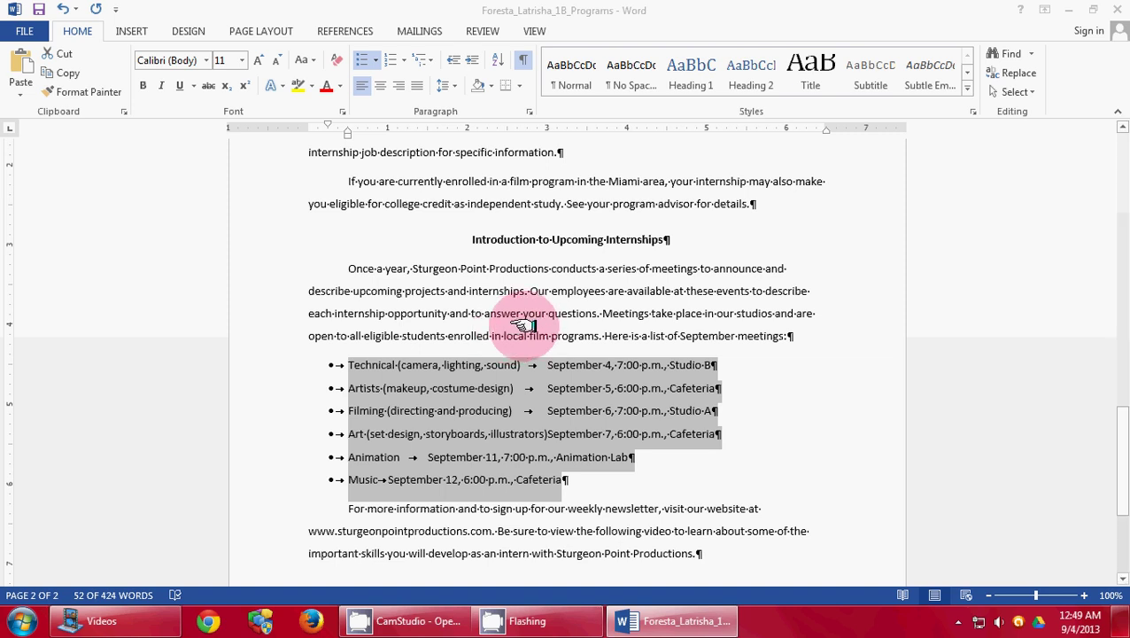
left_click(469, 388)
Insert a blank paragraph after "All applicants must:" in the Requirements section and remove its first-line indent
scroll(473, 391, "up", 3)
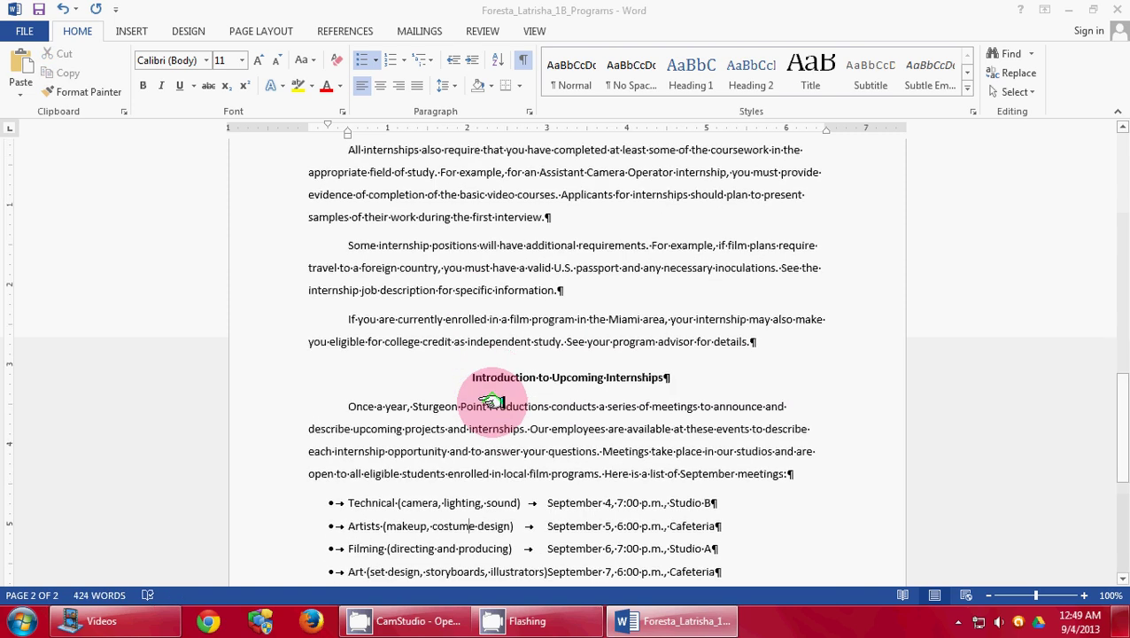
scroll(492, 402, "up", 12)
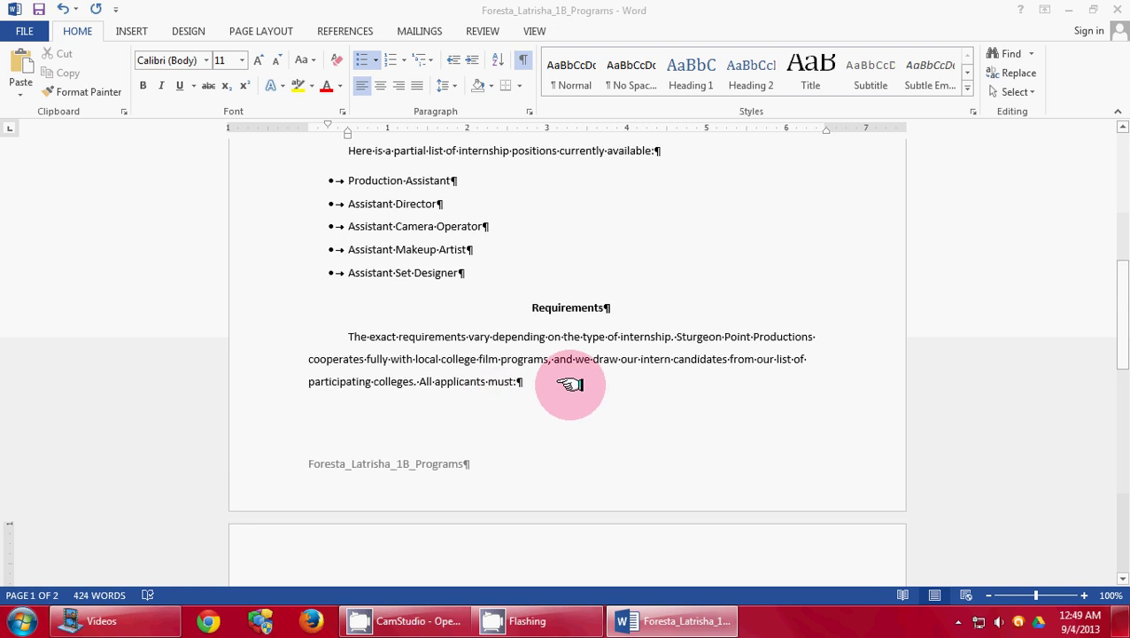
left_click(518, 381)
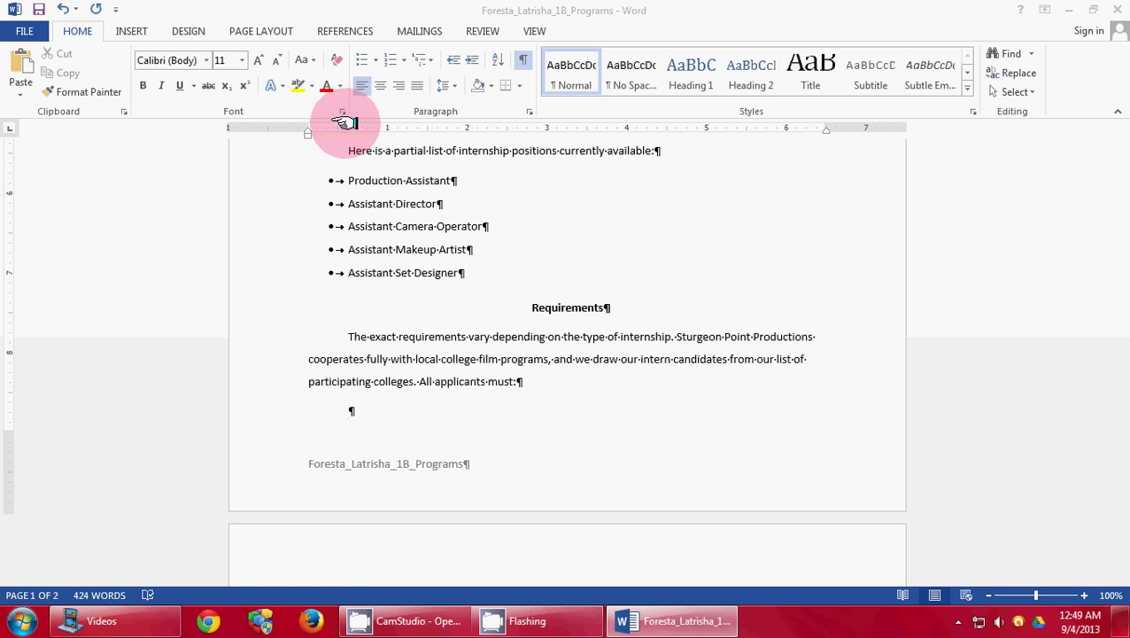
mouse_move(335, 127)
left_mouse_down()
mouse_move(343, 123)
mouse_move(307, 124)
left_mouse_up()
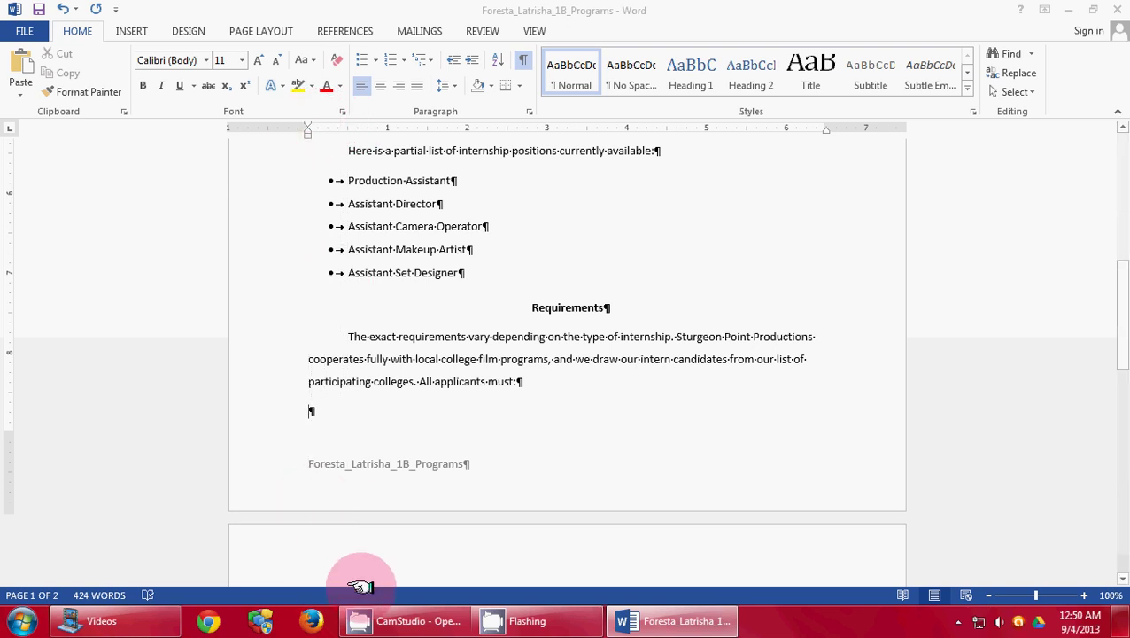
Start a numbered list in the blank paragraph with the first item "Be enrolled in an accredited film program"
type("1.")
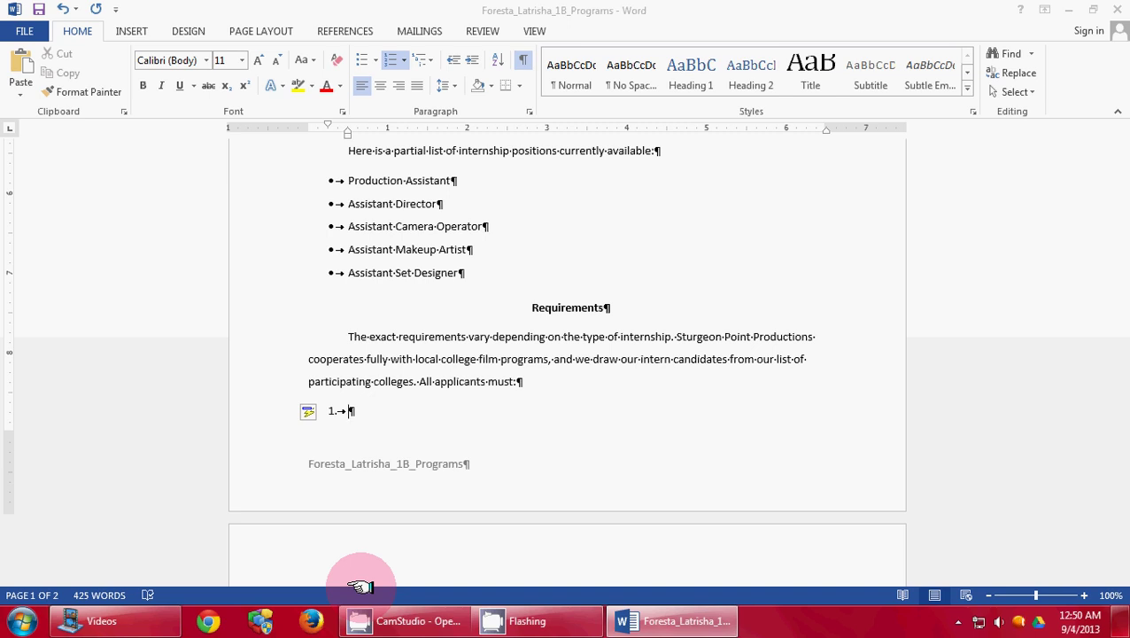
type("Be enrolled in ")
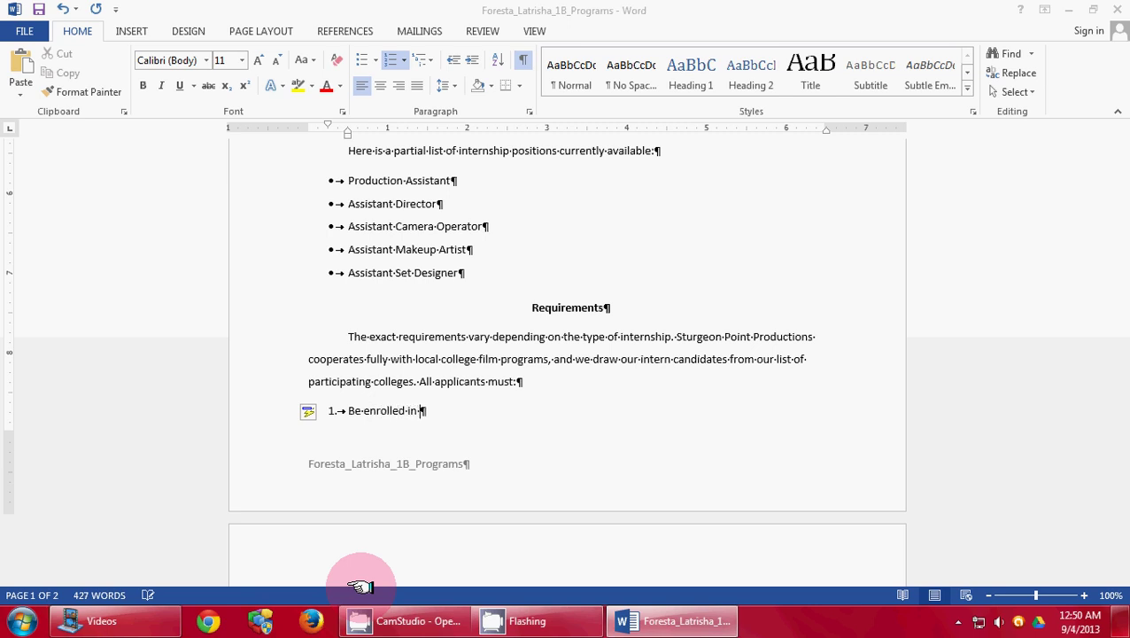
type("an accredited ")
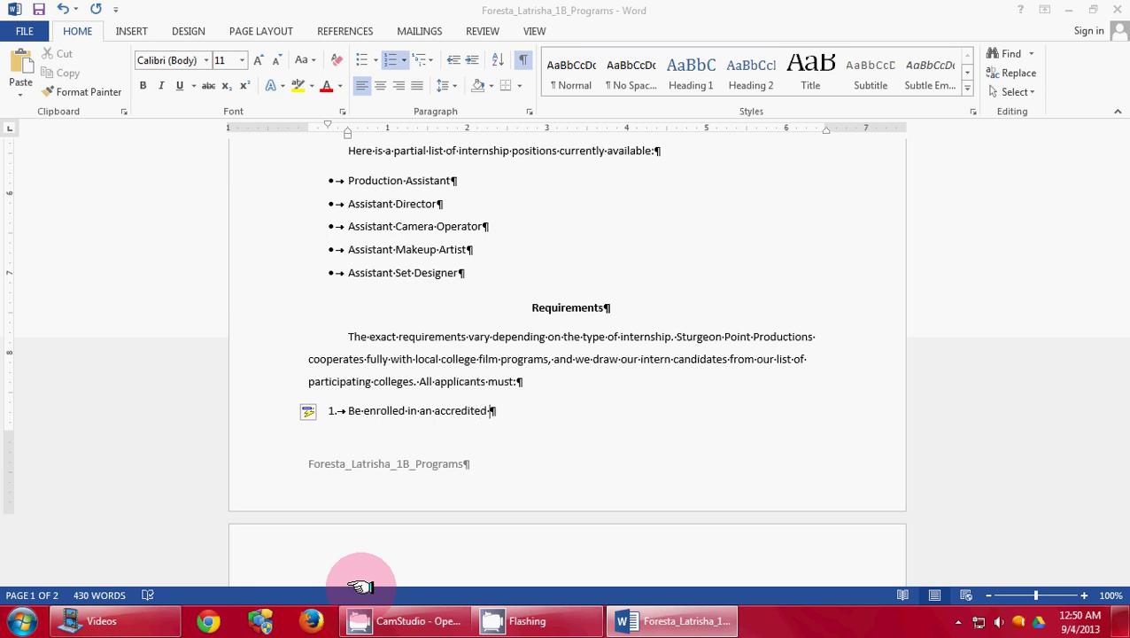
type("film program")
key("Return")
Add "Be available during the entire production schedule" as the second item of the numbered list and start a third item
type("Be")
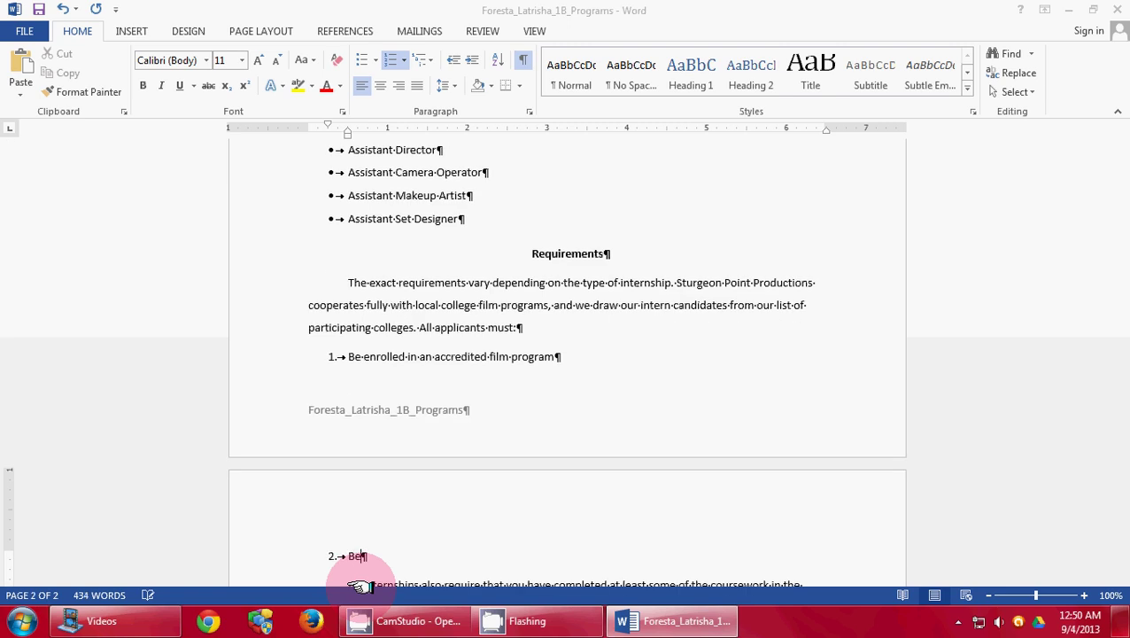
type(" available during the ")
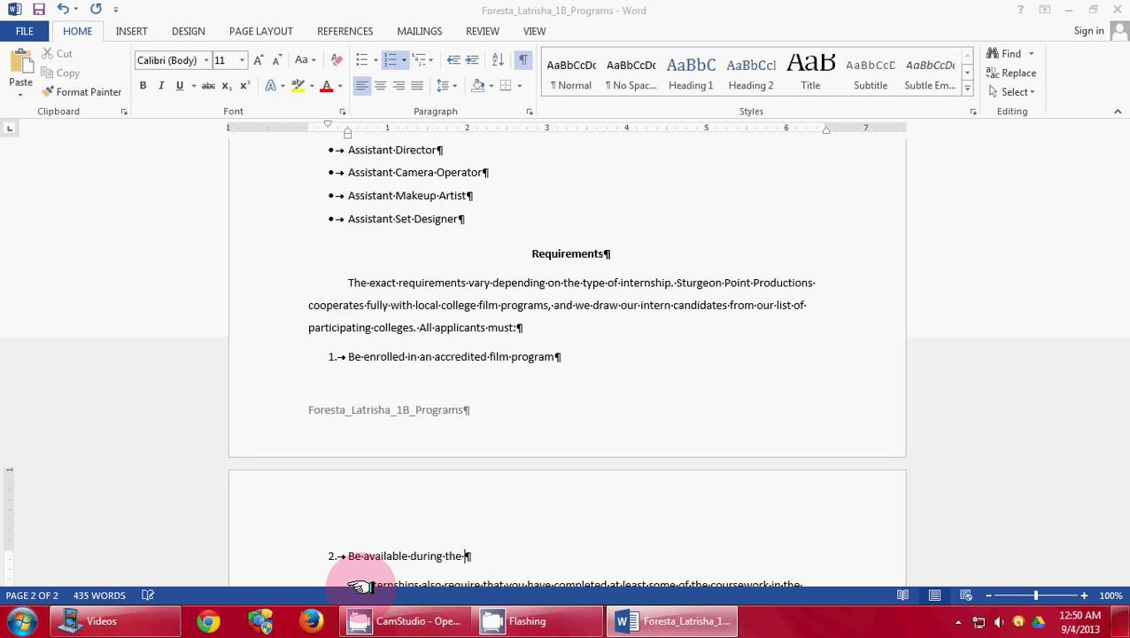
type("entire production schedule")
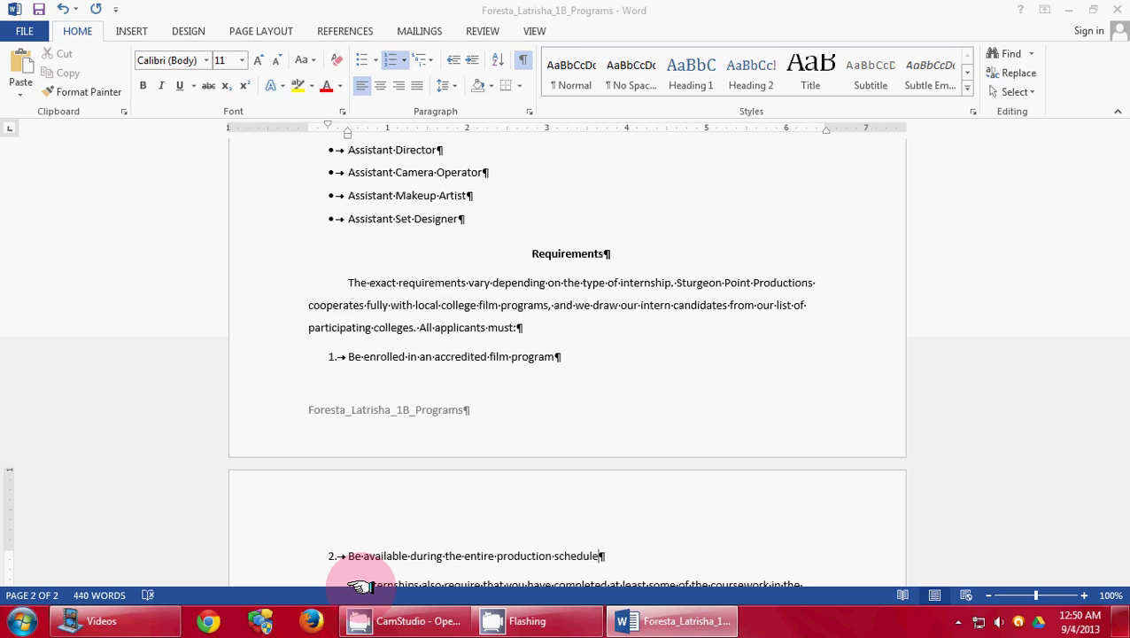
key("Return")
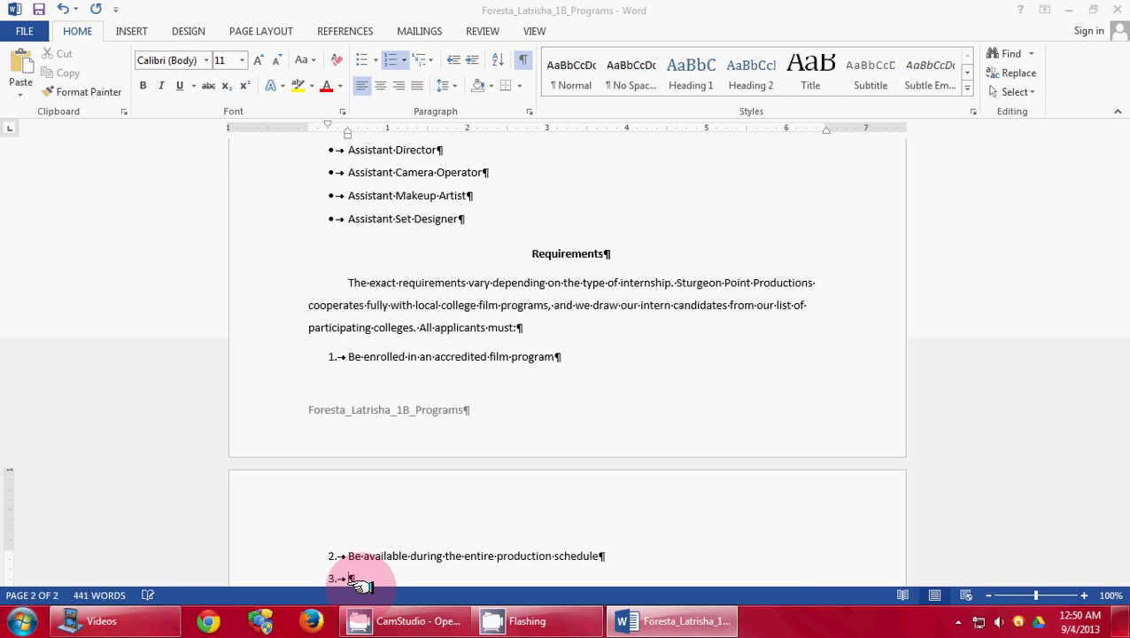
Enter "Submit two faculty recommendation letters" as the third numbered item, and close the Firefox window to return to the document
type("Submit two faculty")
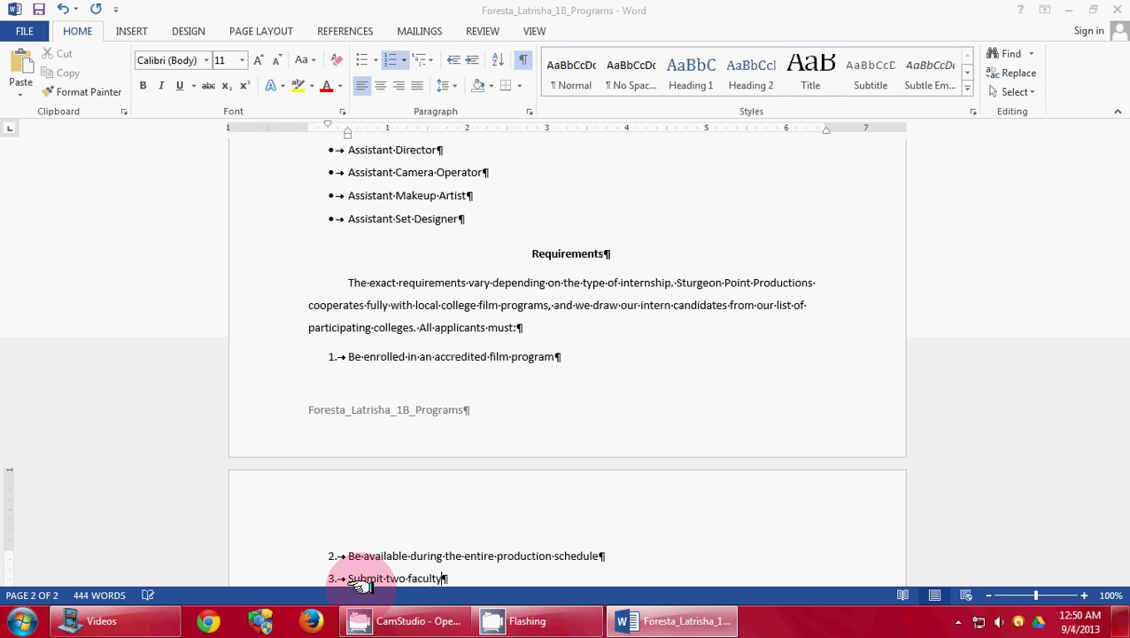
type(" recommendatio")
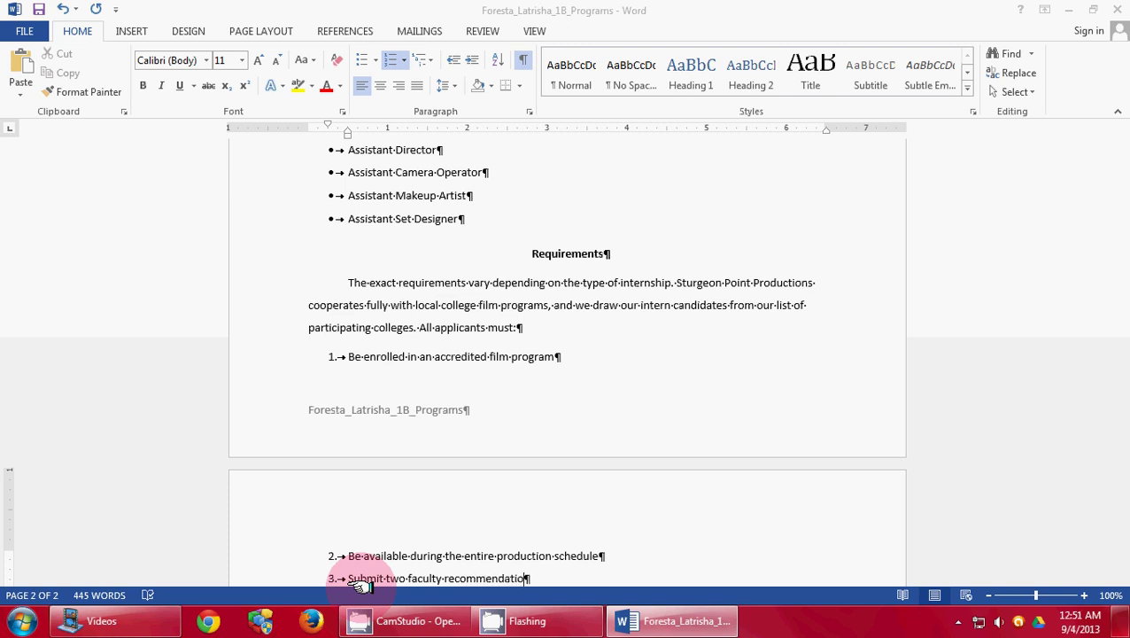
type("n letters")
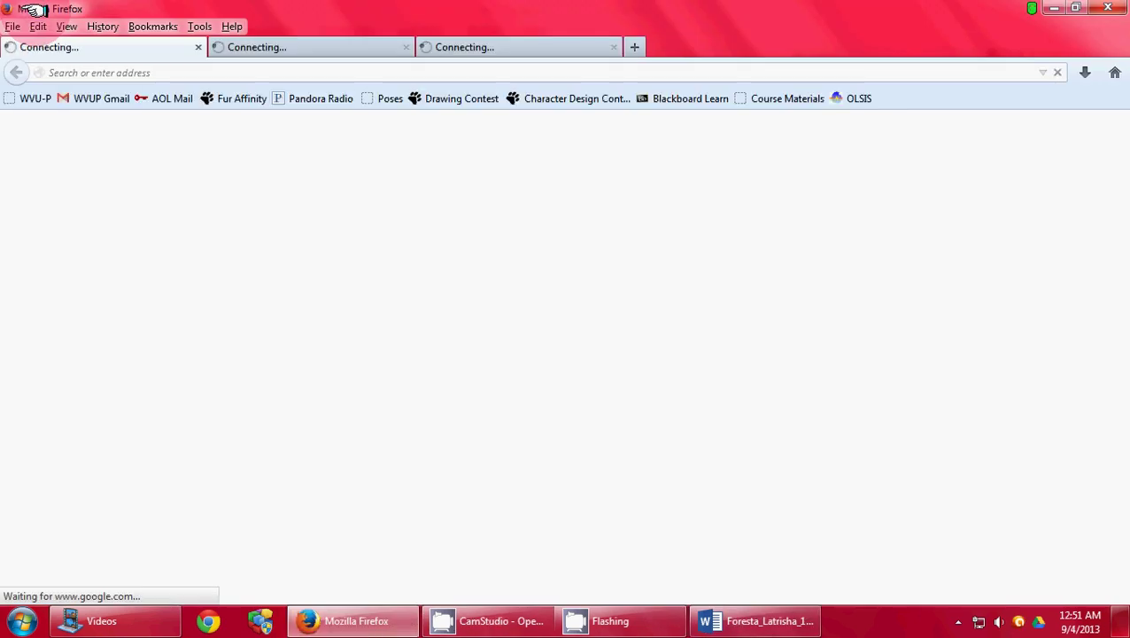
left_click(1109, 7)
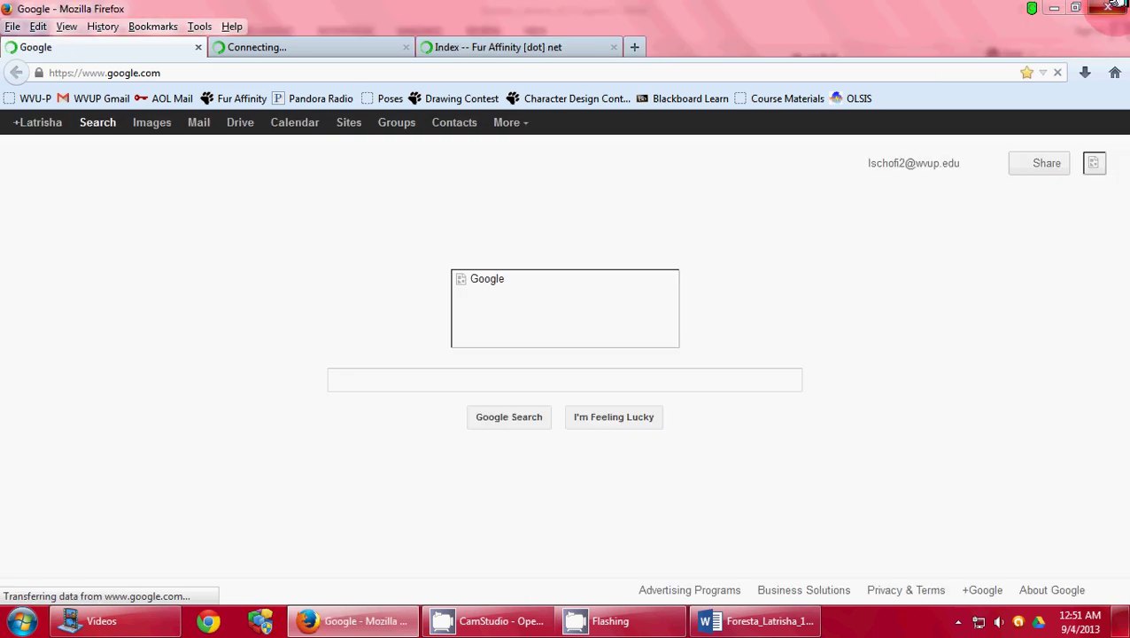
left_click(538, 340)
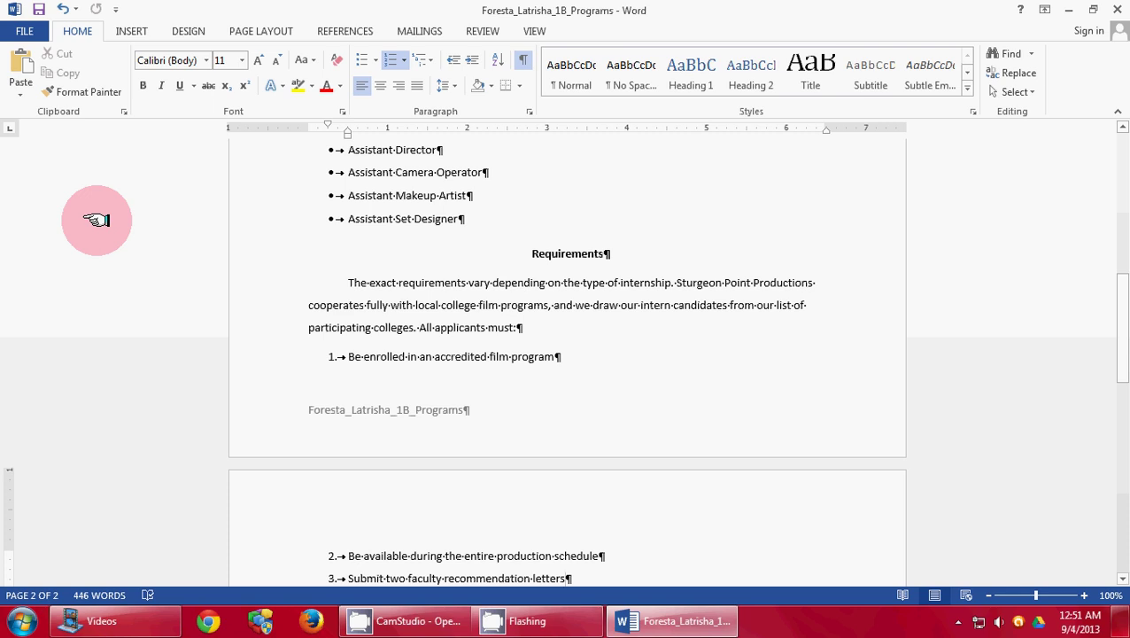
Change the bullets of the September meetings list, from "Technical (camera, lighting, sound)" to "Music", to check marks
key("ctrl+End")
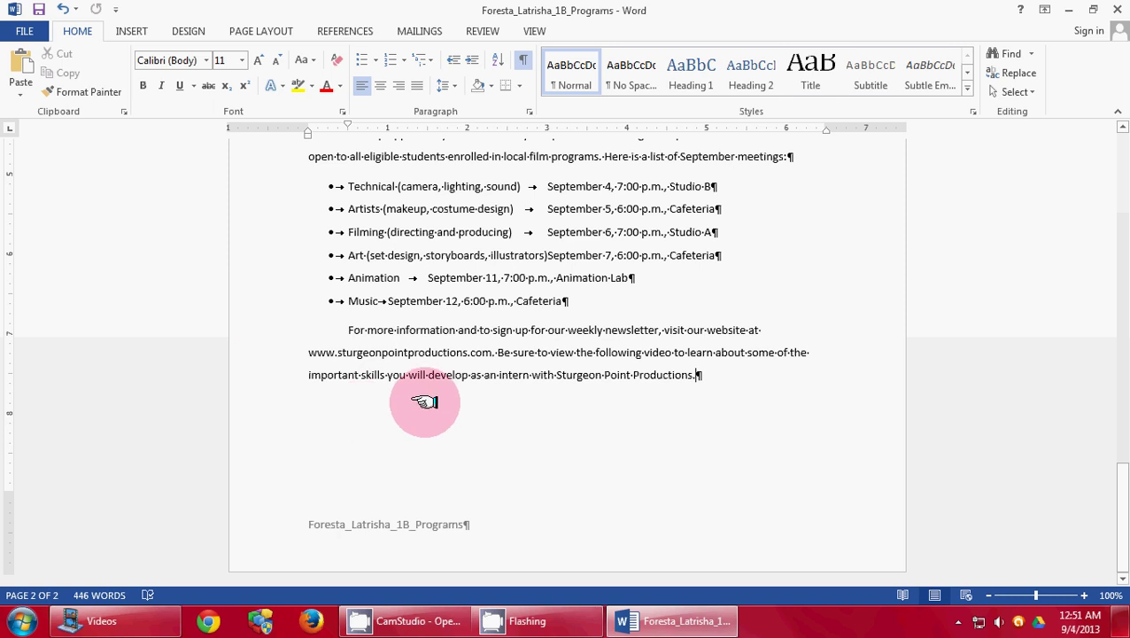
scroll(439, 376, "up", 1)
scroll(443, 375, "up", 1)
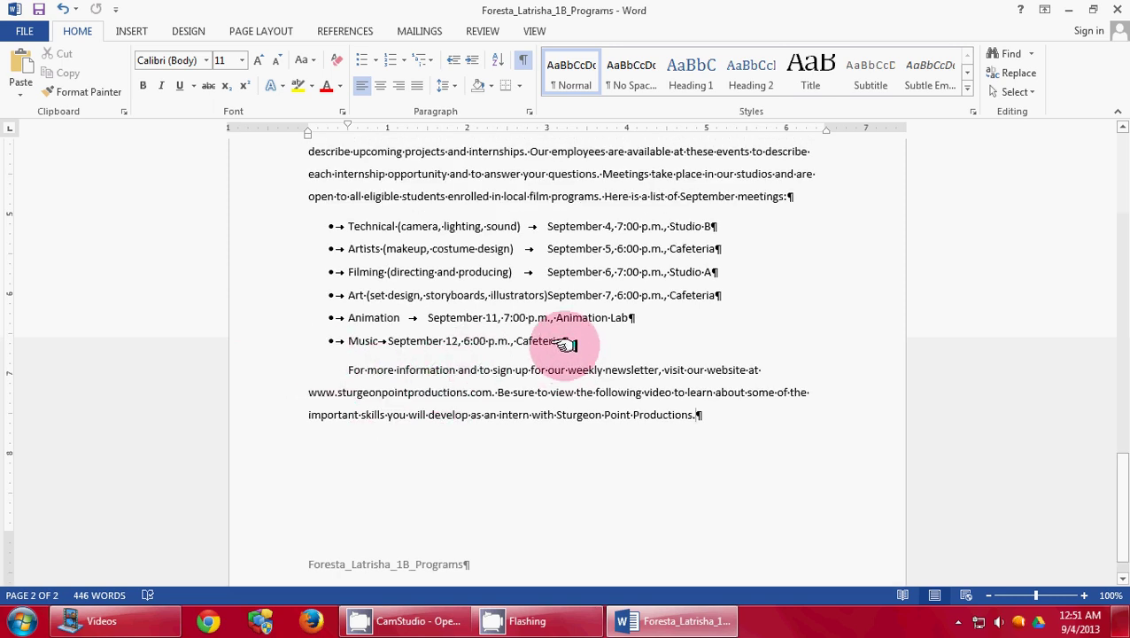
left_click_drag(572, 340, 542, 317)
left_click_drag(416, 239, 328, 223)
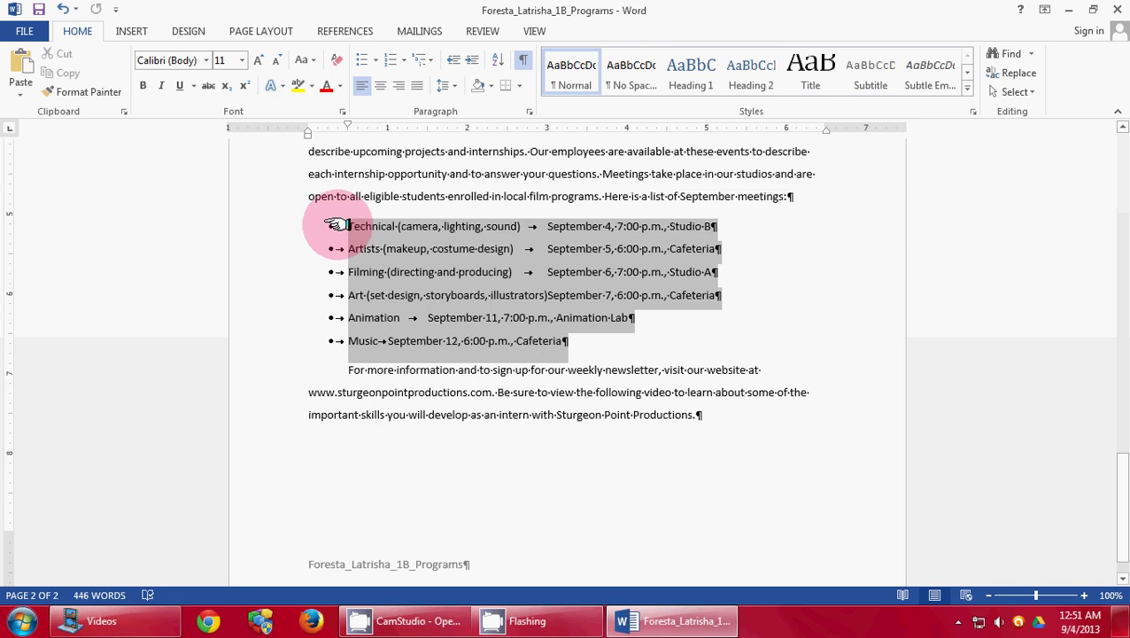
right_click(391, 244)
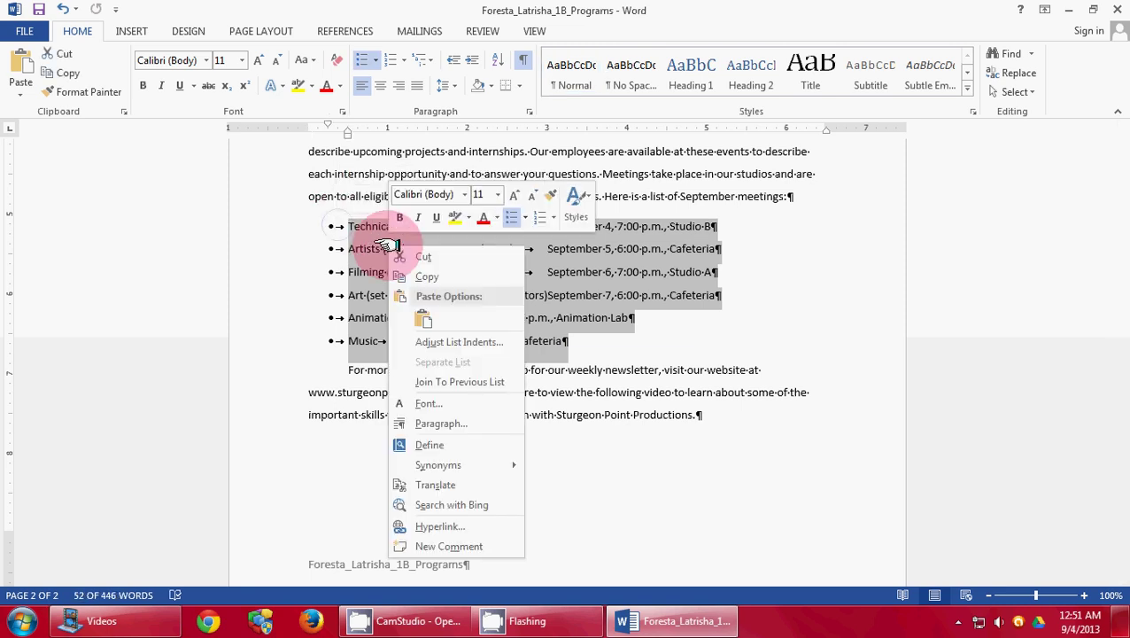
left_click(519, 217)
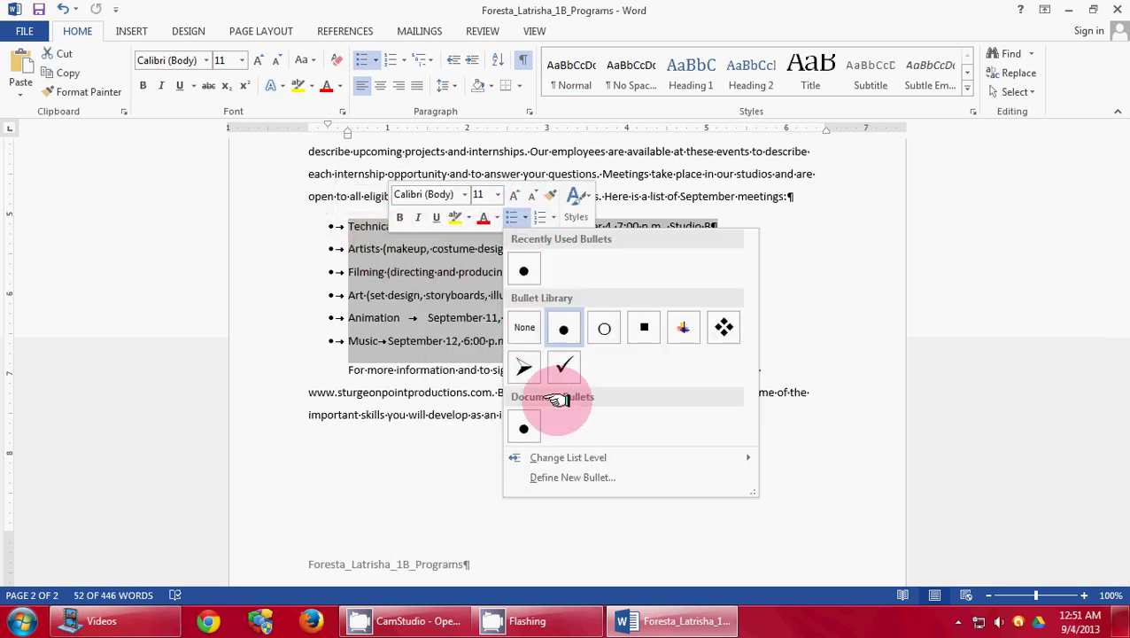
left_click(563, 367)
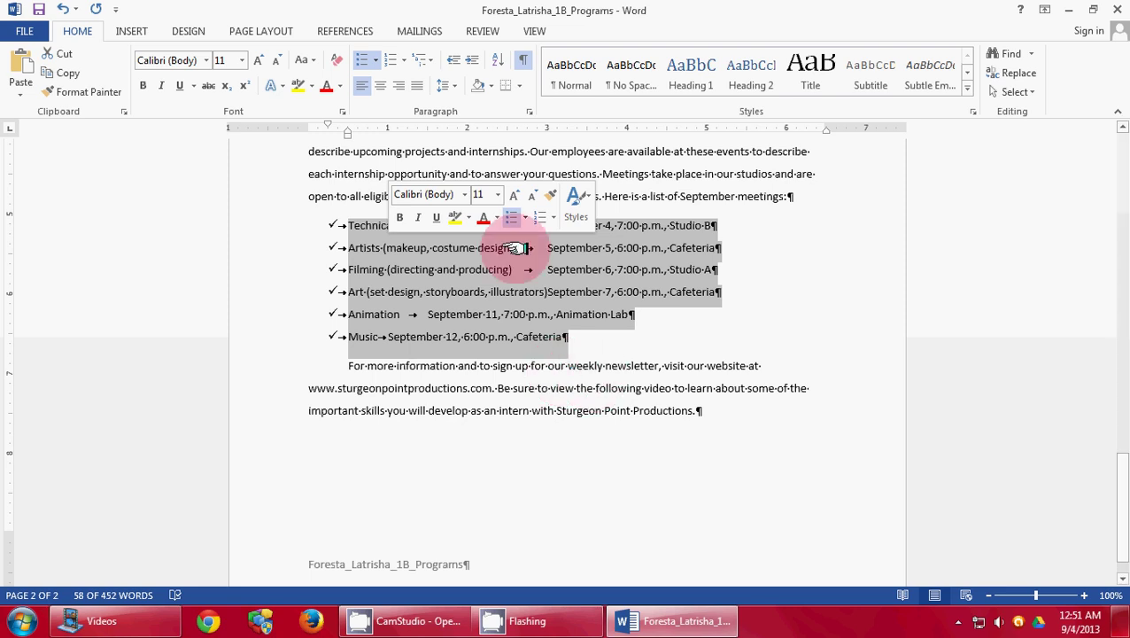
Copy the check mark list formatting onto the three numbered applicant requirements with Format Painter
left_click(551, 195)
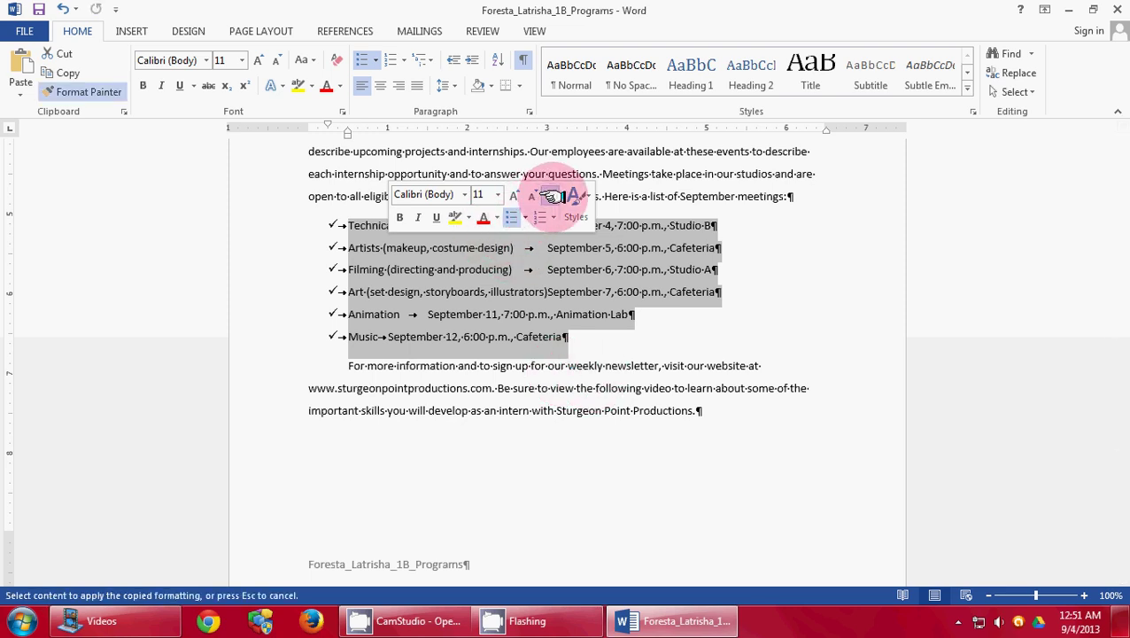
scroll(505, 265, "up", 5)
scroll(504, 274, "up", 5)
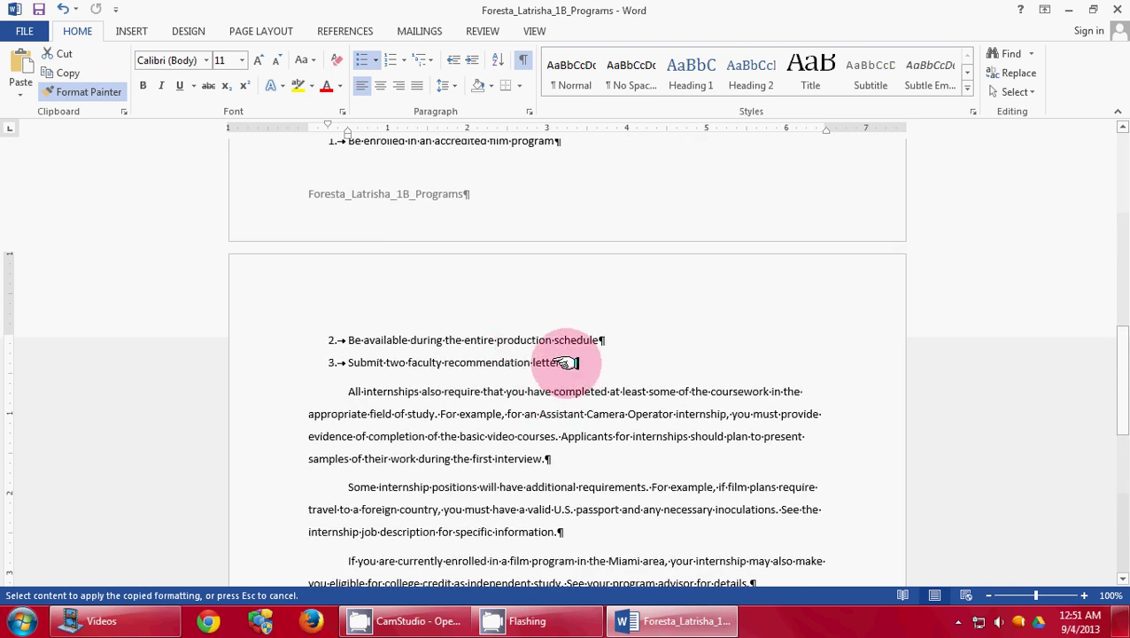
mouse_move(577, 361)
left_mouse_down()
mouse_move(328, 335)
mouse_move(323, 157)
mouse_move(321, 313)
mouse_move(360, 306)
mouse_move(345, 298)
mouse_move(363, 306)
left_mouse_up()
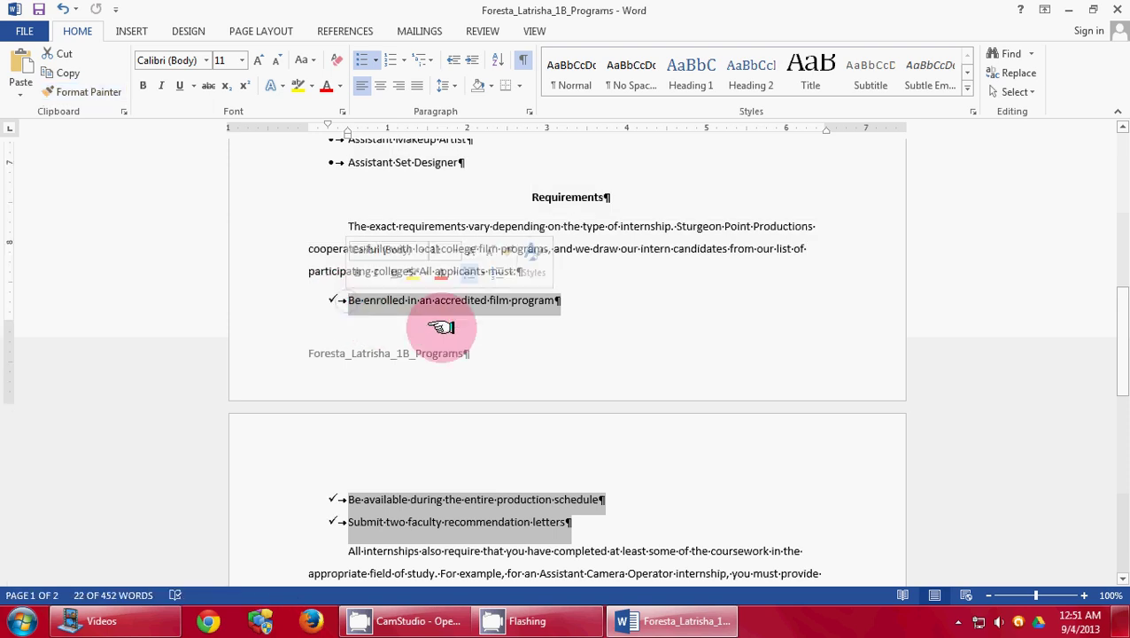
Copy the check mark formatting from the requirements onto the internship positions list, "Production Assistant" to "Assistant Set Designer", with Format Painter
scroll(441, 325, "up", 3)
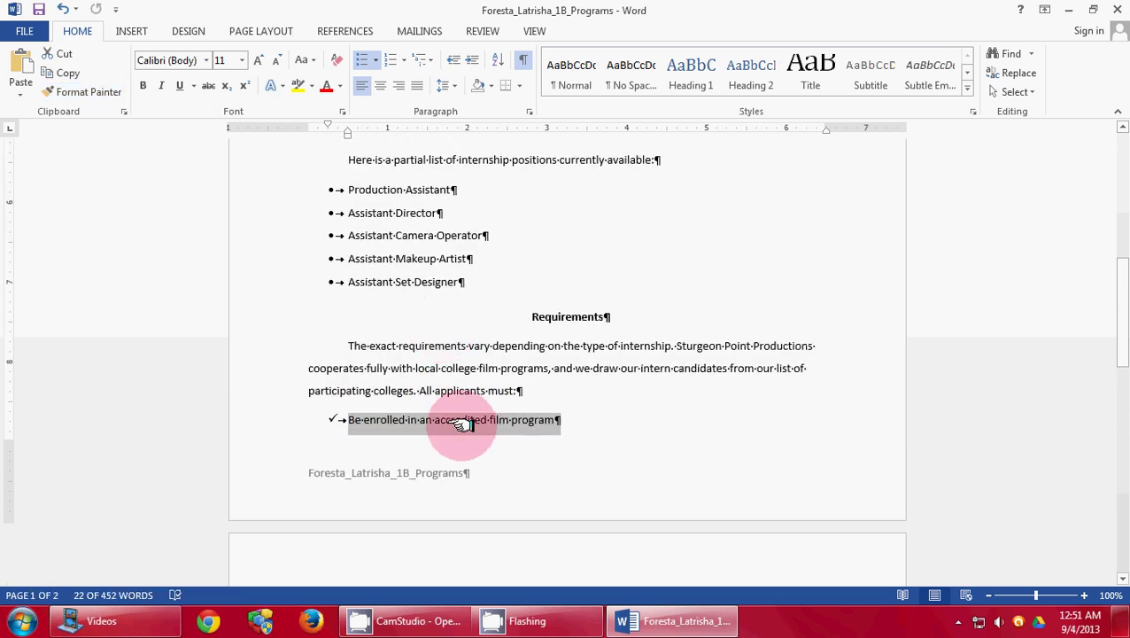
right_click(443, 421)
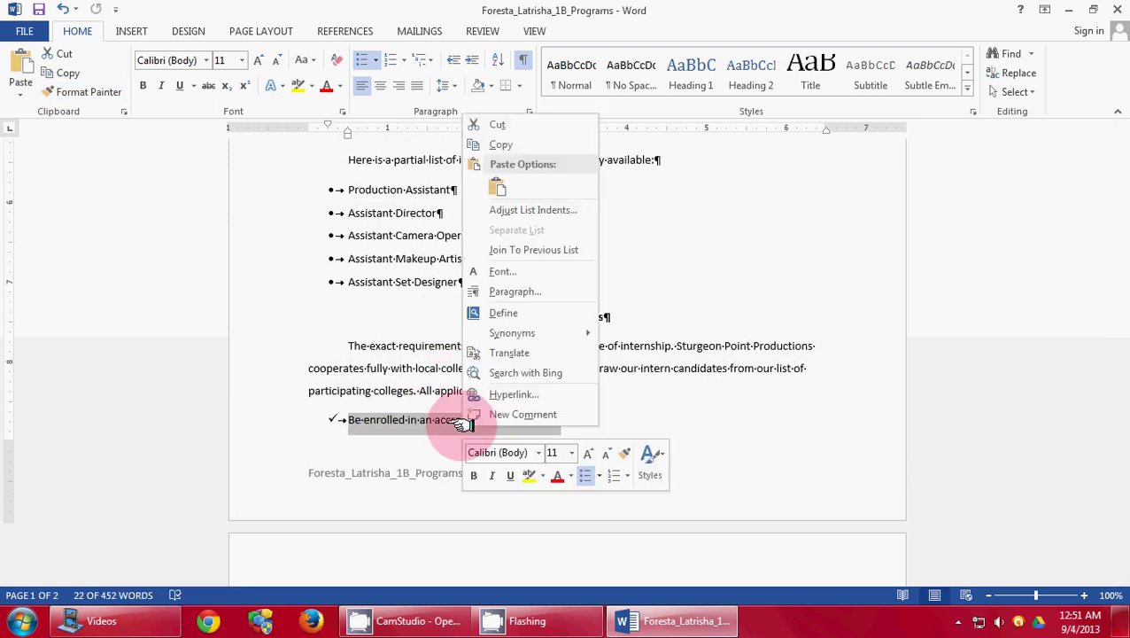
left_click(625, 453)
scroll(466, 373, "up", 2)
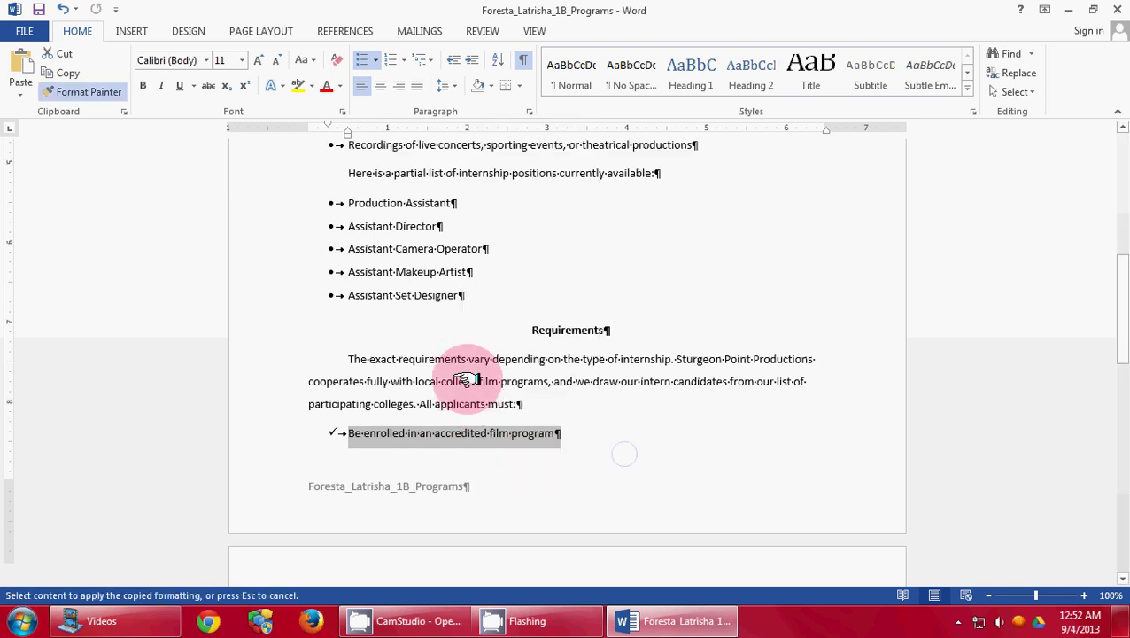
mouse_move(470, 362)
left_mouse_down()
mouse_move(369, 333)
mouse_move(340, 310)
mouse_move(347, 270)
left_mouse_up()
Copy the check mark formatting from the positions list onto the production types, from "Short feature films" to "Recordings of live concerts", with Format Painter
right_click(397, 299)
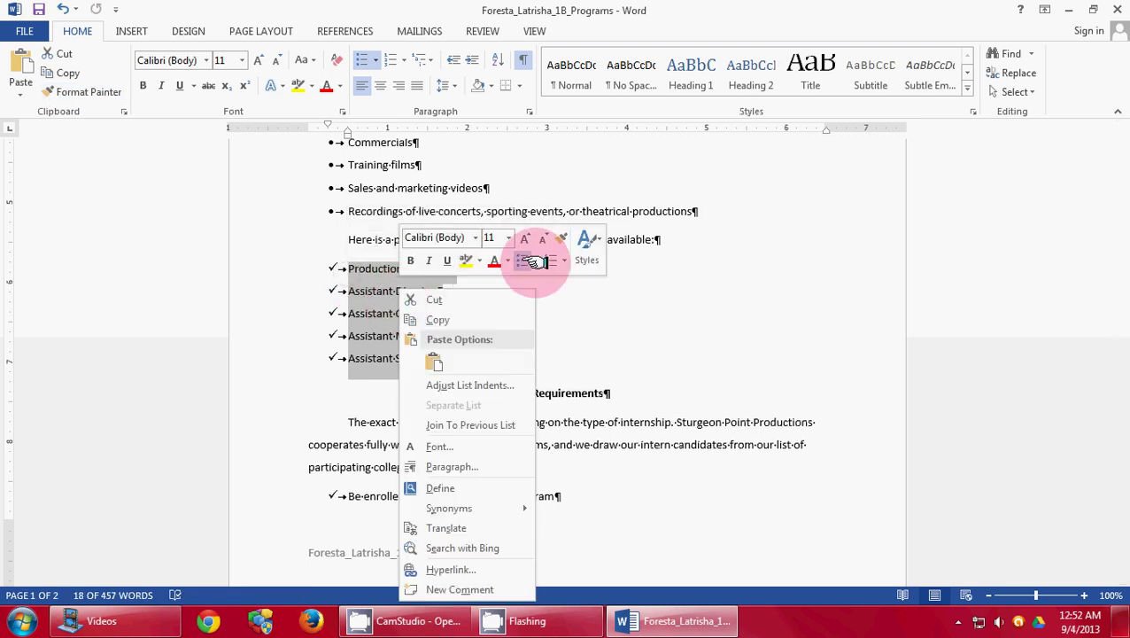
left_click(562, 237)
scroll(462, 298, "up", 3)
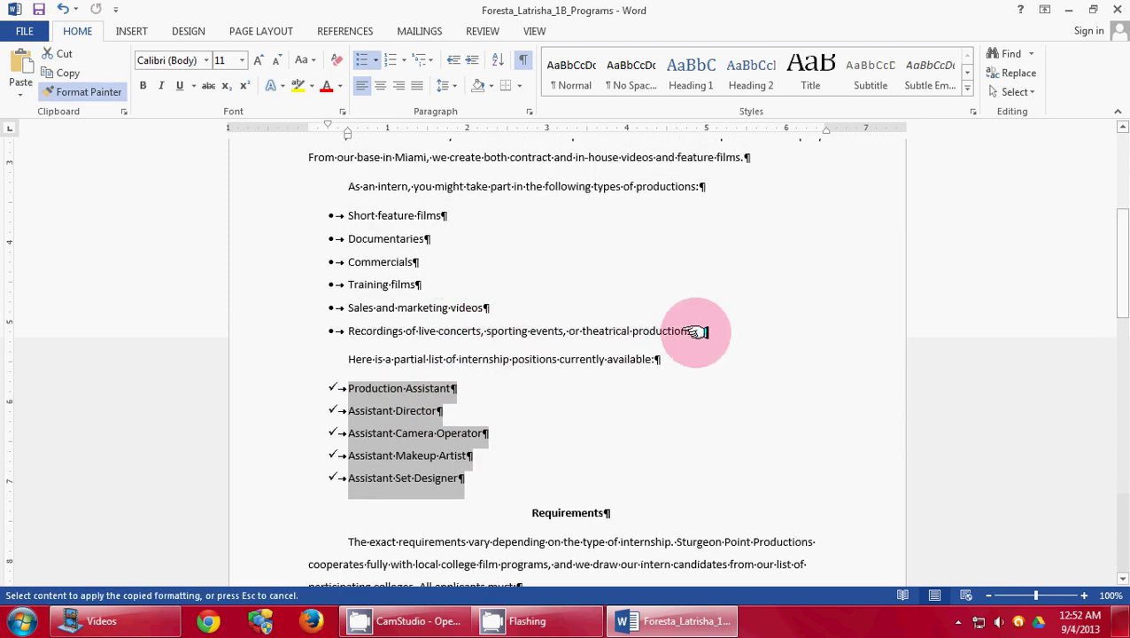
left_click_drag(694, 331, 486, 331)
left_click_drag(354, 220, 353, 218)
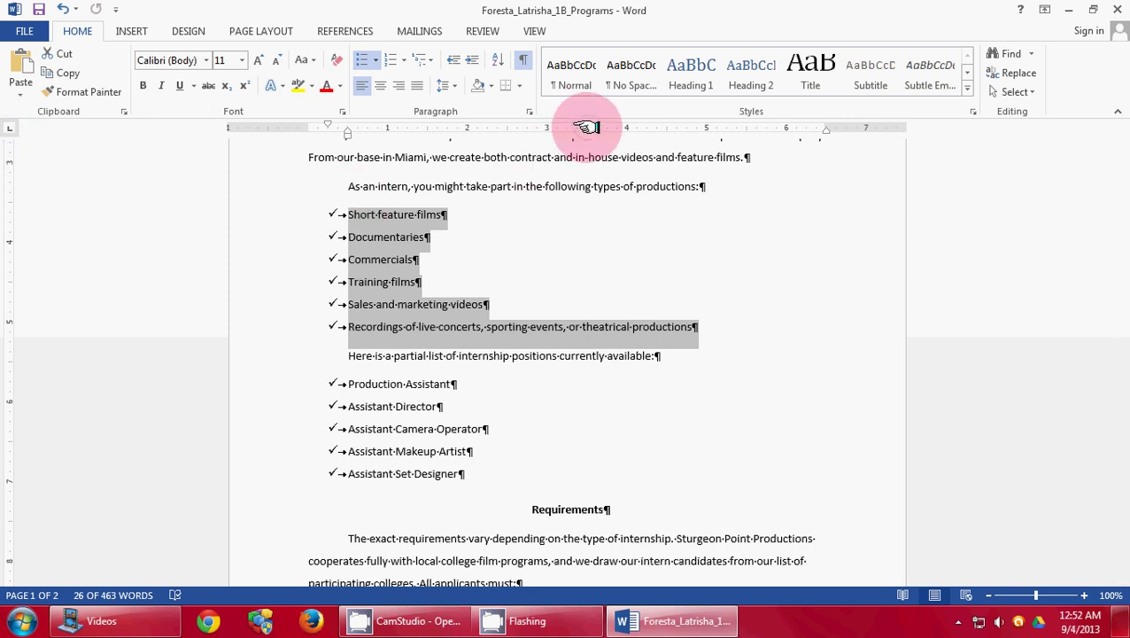
Try to set a left tab stop at 3.5 inches in the list of production types
left_click(481, 250)
left_click(588, 131)
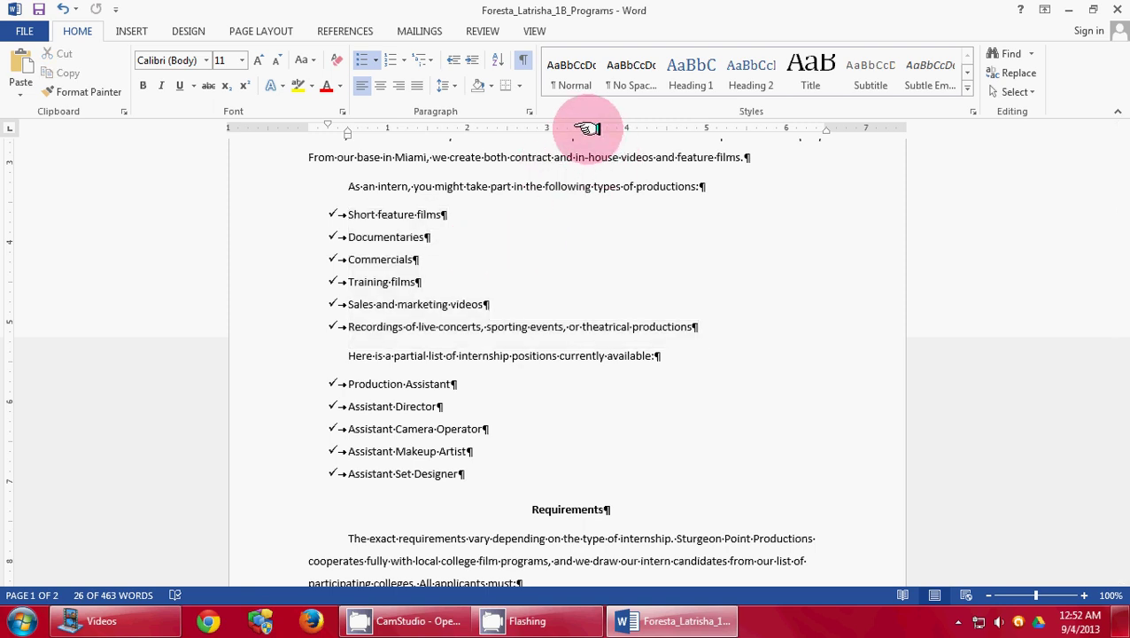
left_click(433, 223)
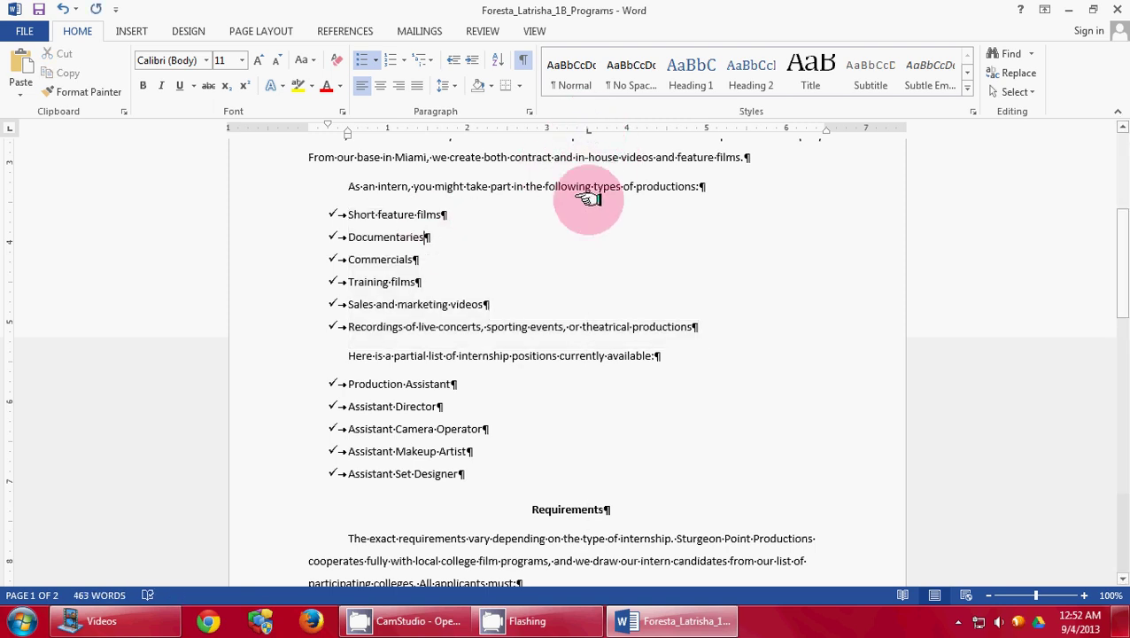
left_click_drag(589, 132, 587, 131)
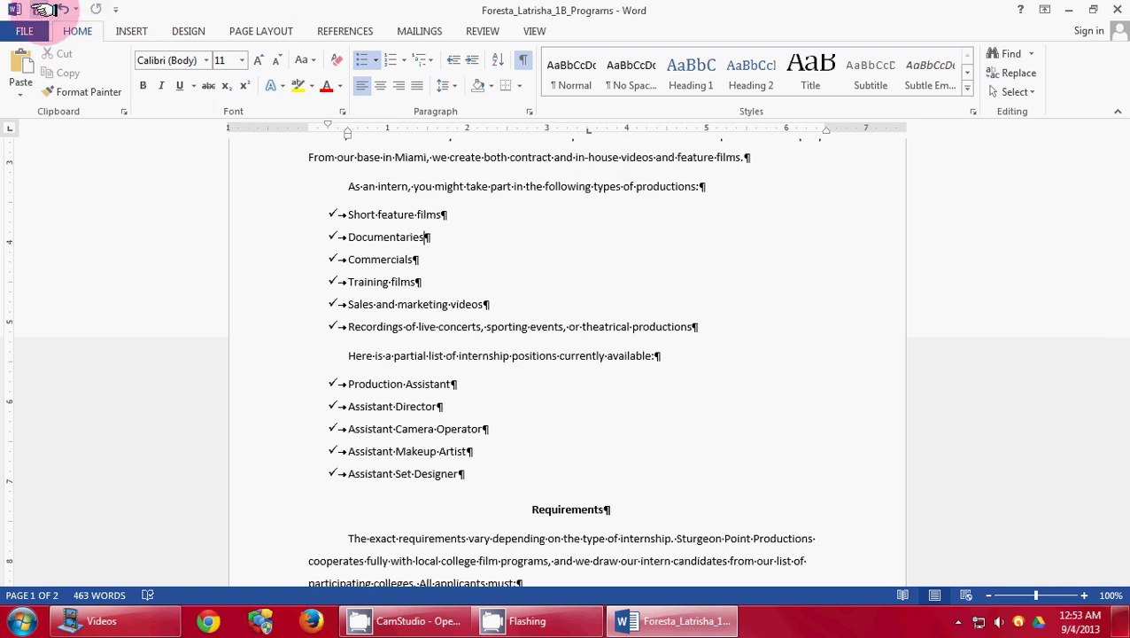
left_click(41, 10)
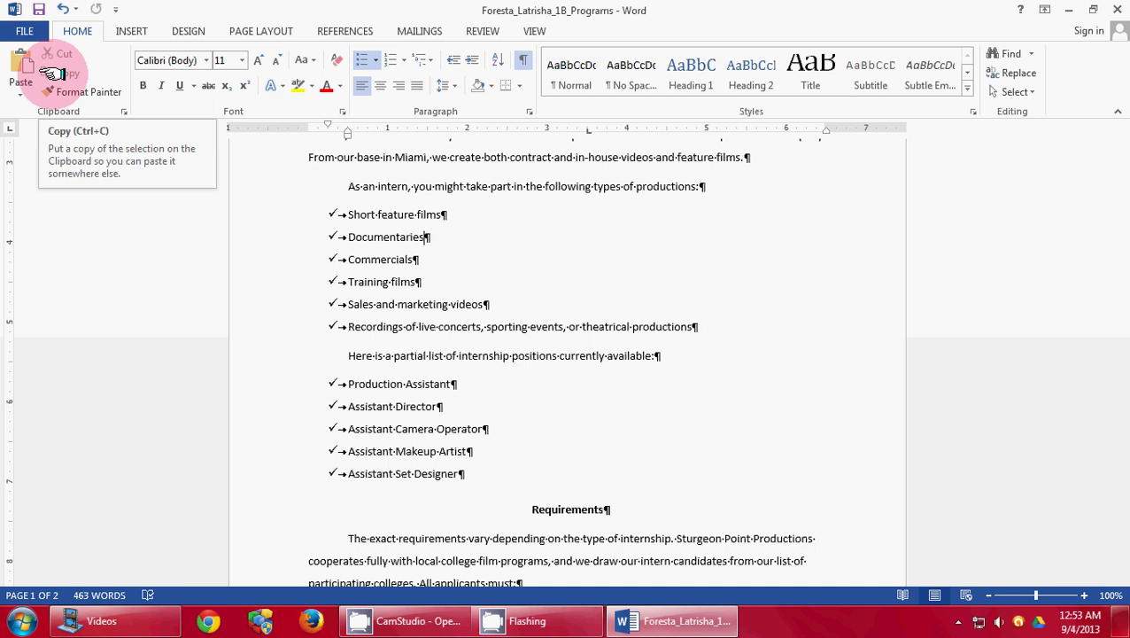
double_click(348, 214)
left_click_drag(460, 298, 700, 326)
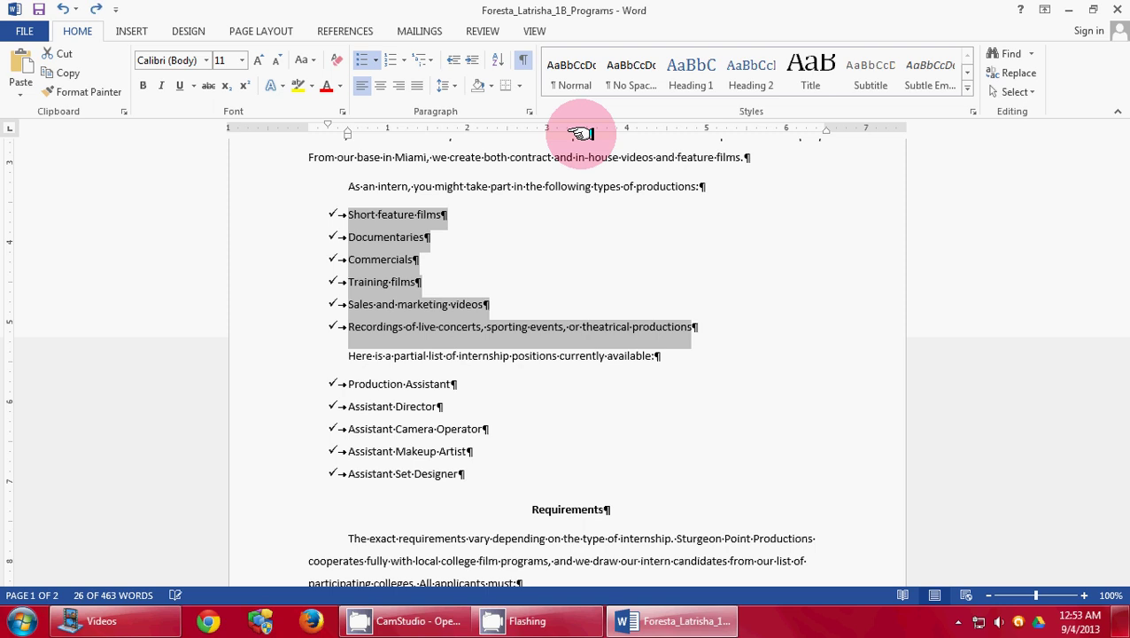
left_click(585, 328)
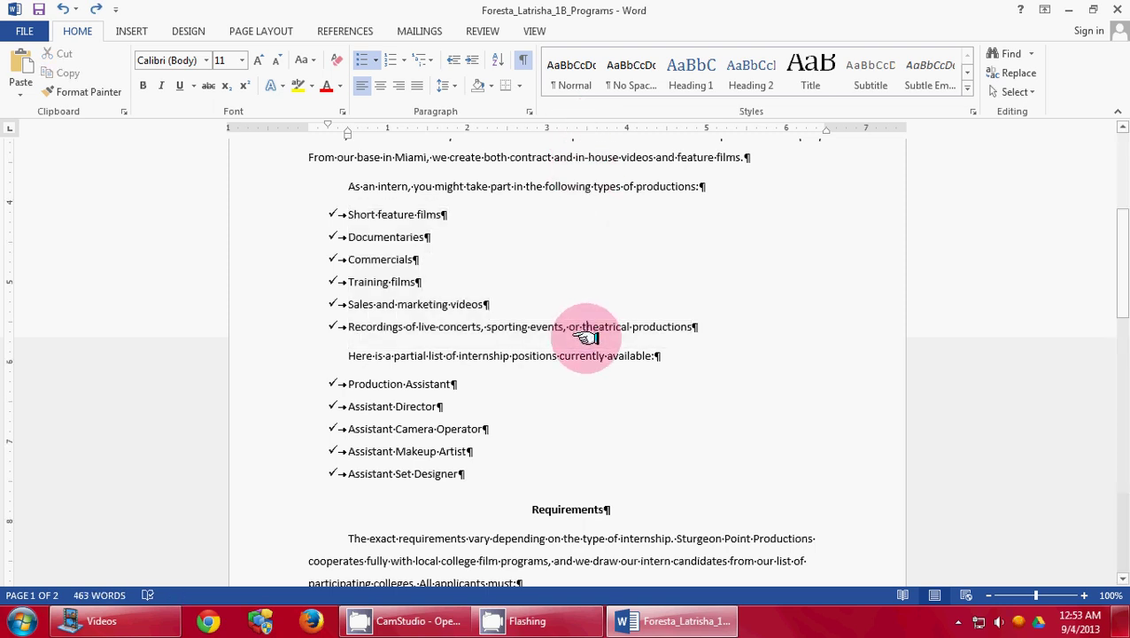
Set a left tab stop at 3.5 inches for all items of the September meetings list
scroll(588, 336, "down", 5)
scroll(587, 343, "down", 15)
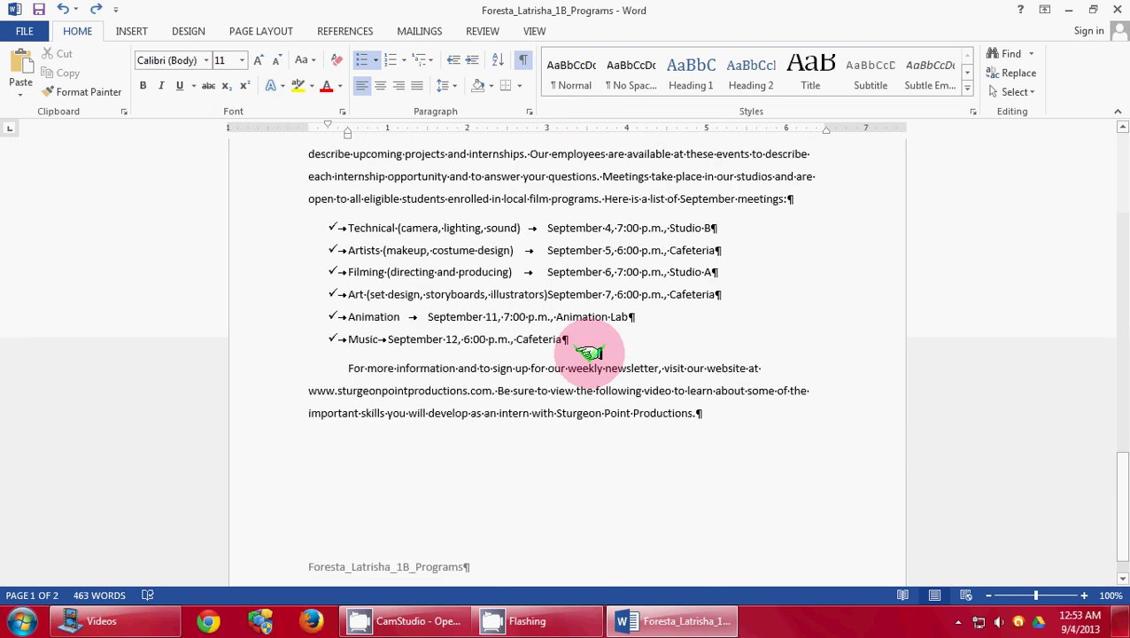
left_click_drag(349, 225, 437, 225)
left_click_drag(574, 328, 572, 336)
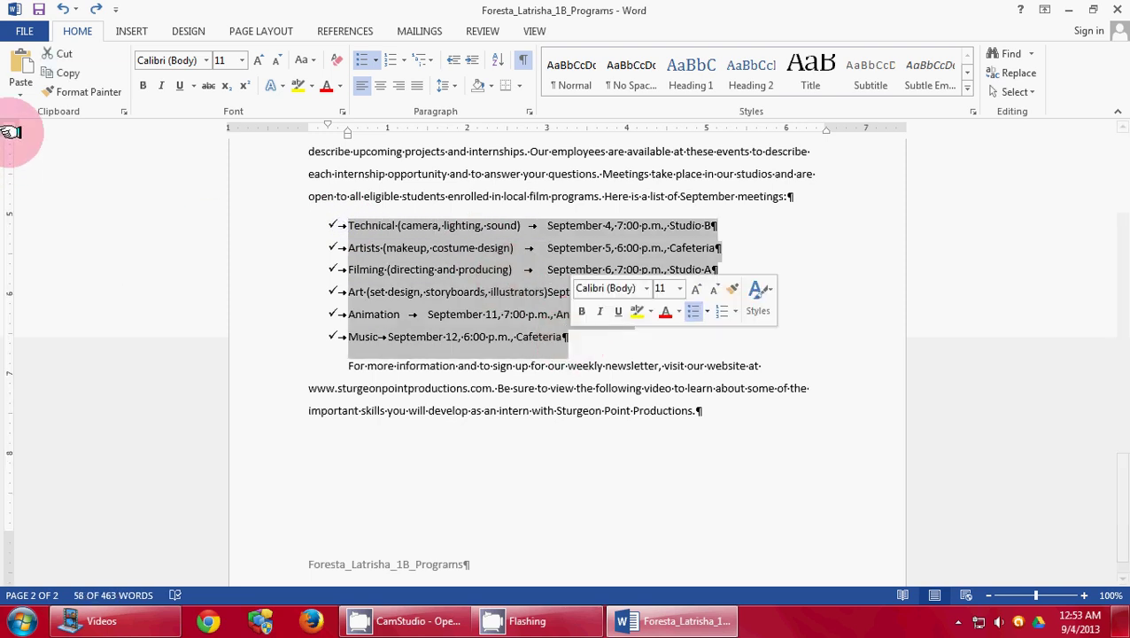
left_click(587, 128)
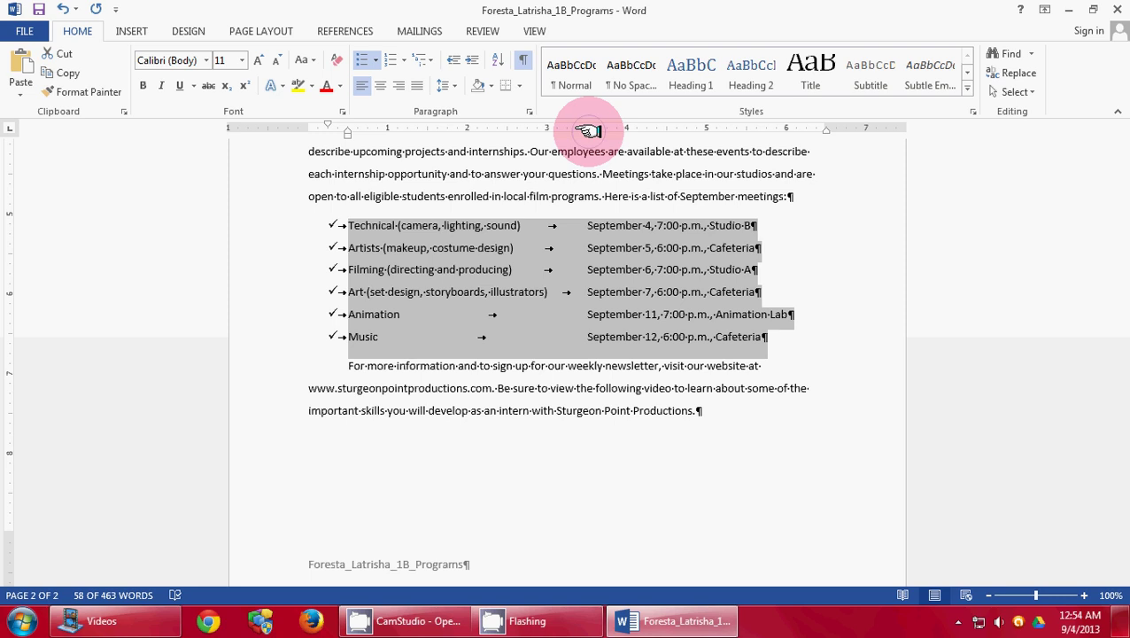
Replace the September meetings list's tab stop with a left-aligned one at 6 inches with a dot leader
left_click_drag(588, 130, 626, 130)
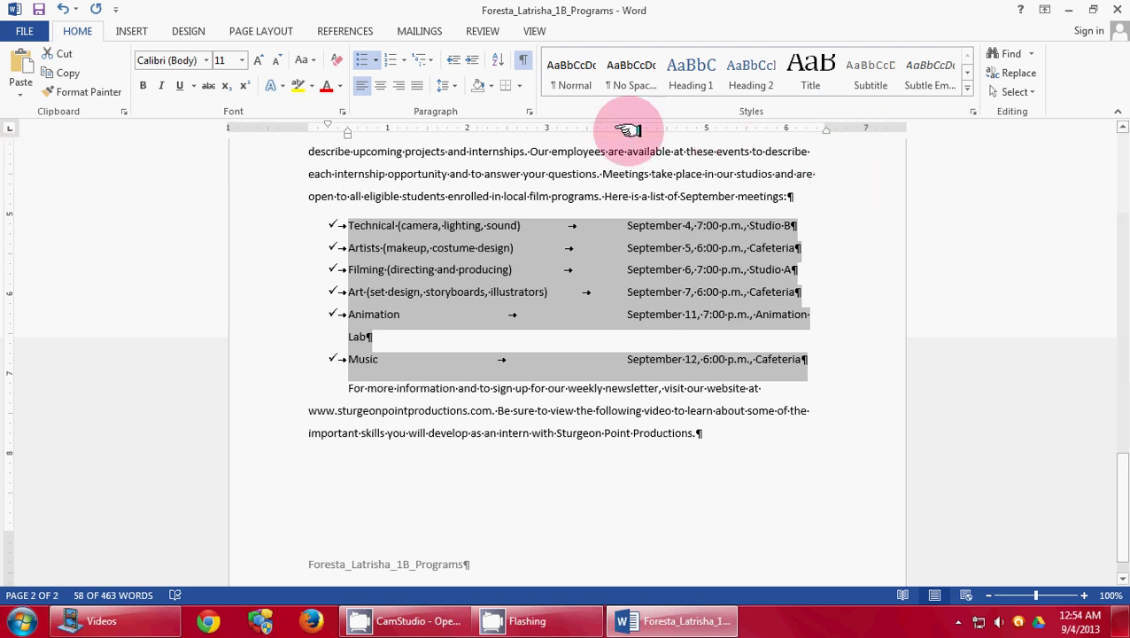
double_click(628, 130)
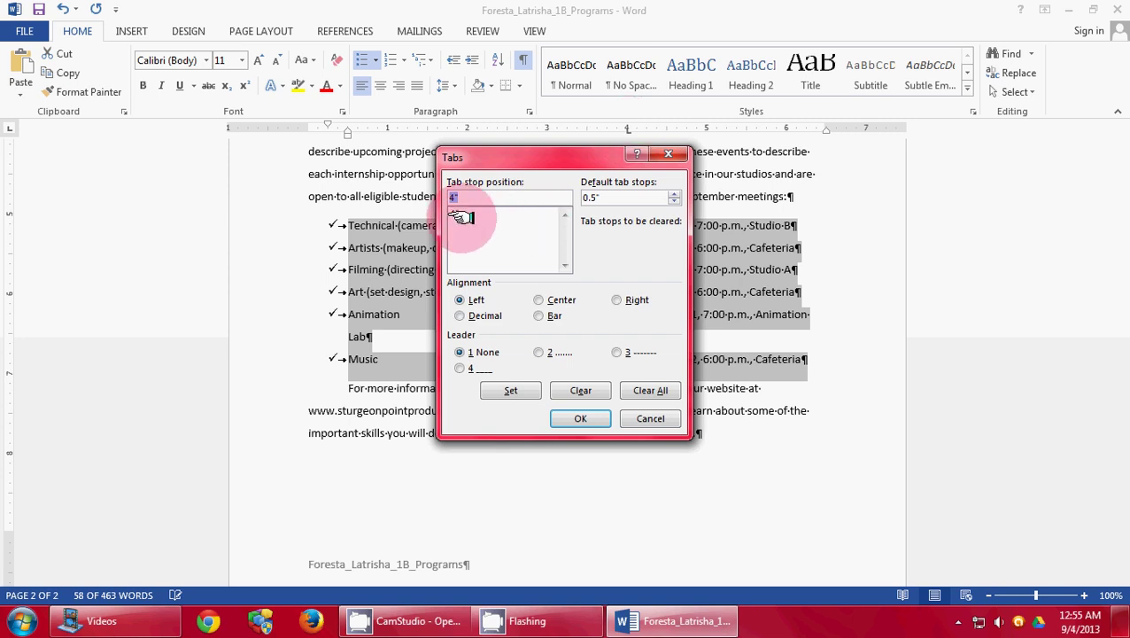
type("6")
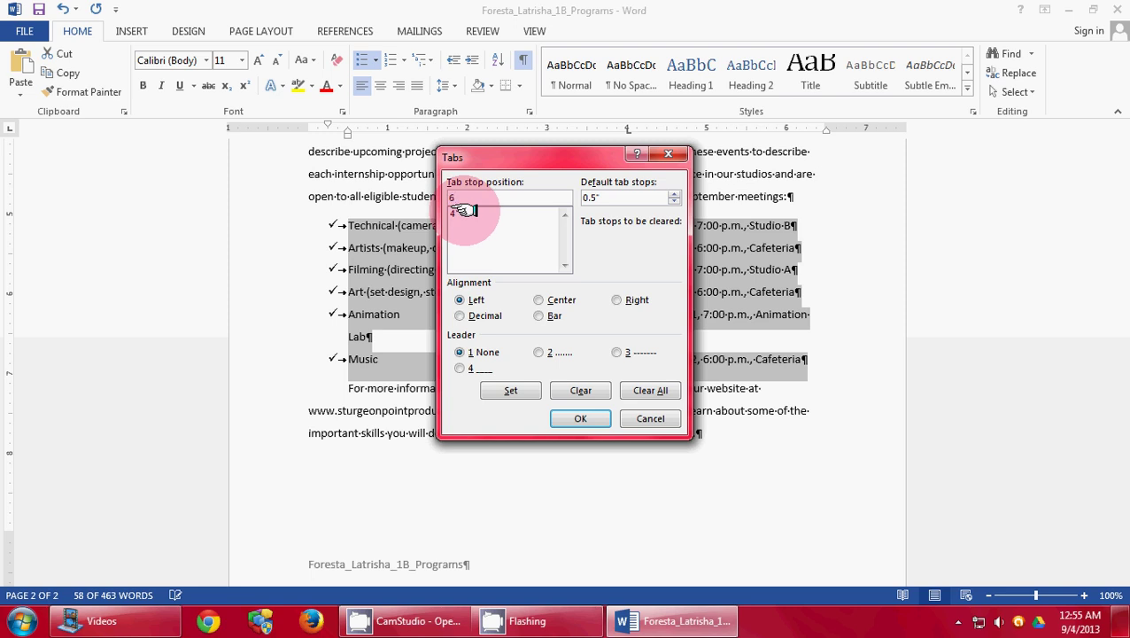
left_click(538, 352)
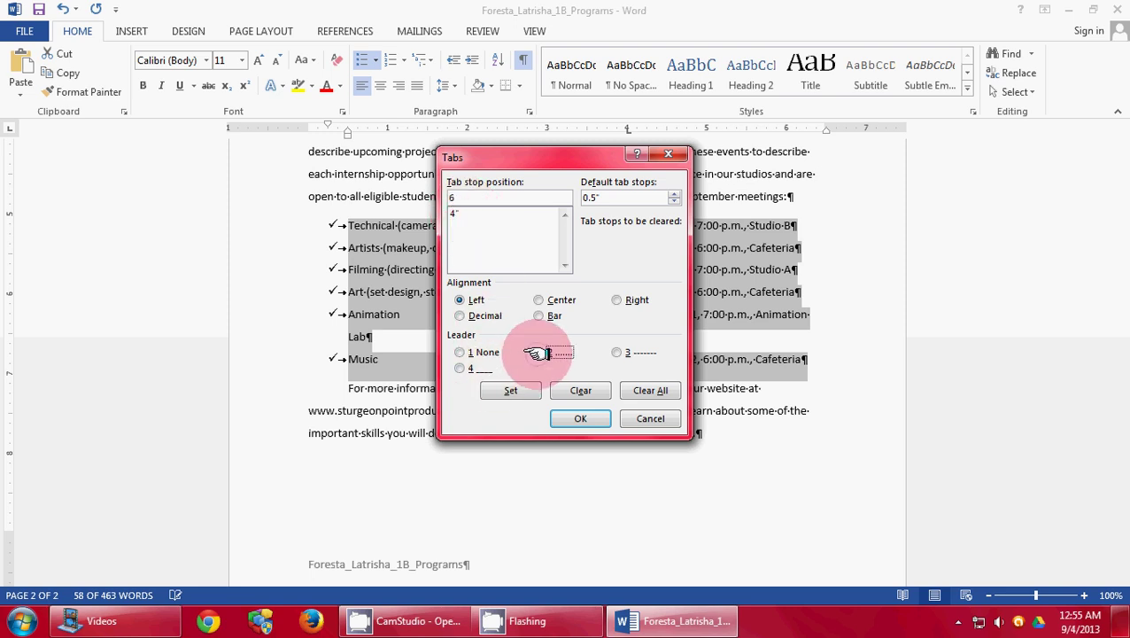
left_click(518, 391)
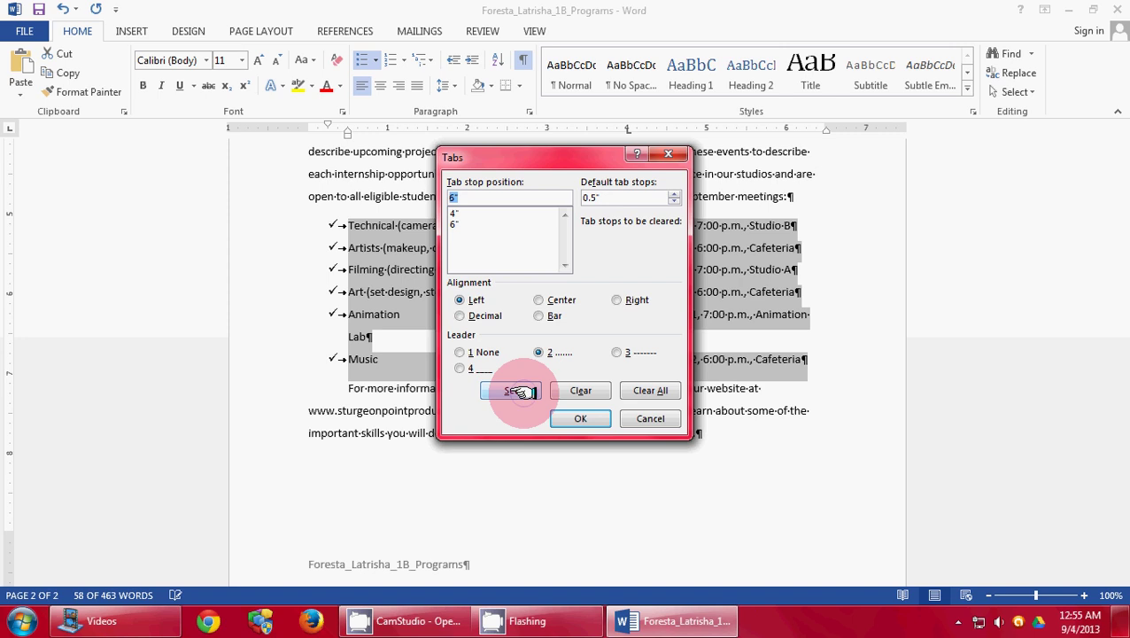
left_click(454, 213)
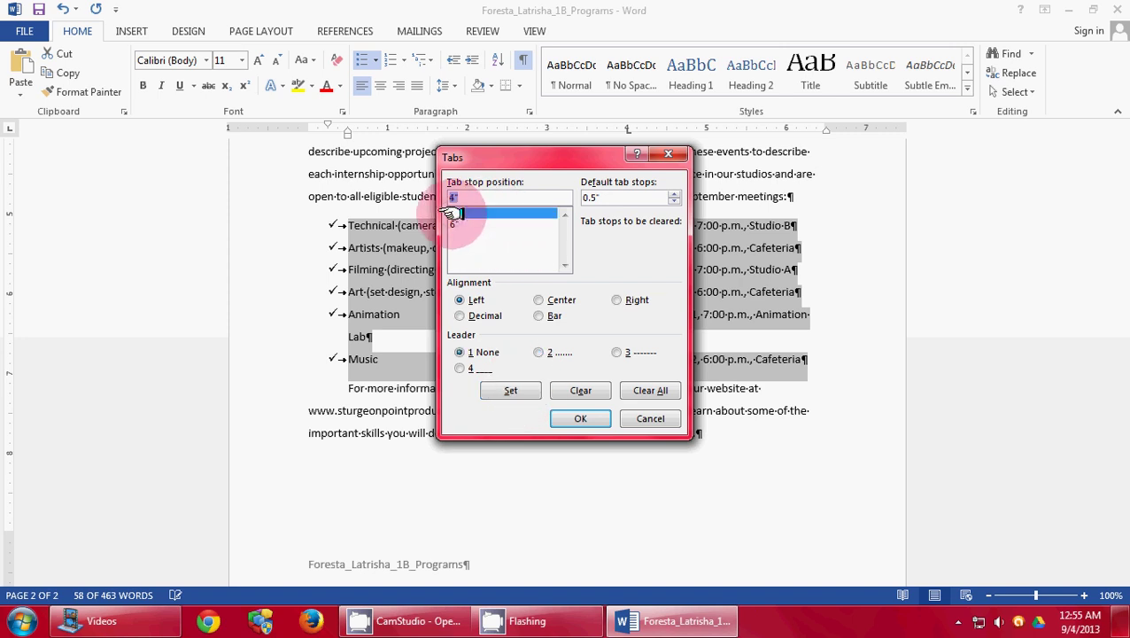
left_click(583, 392)
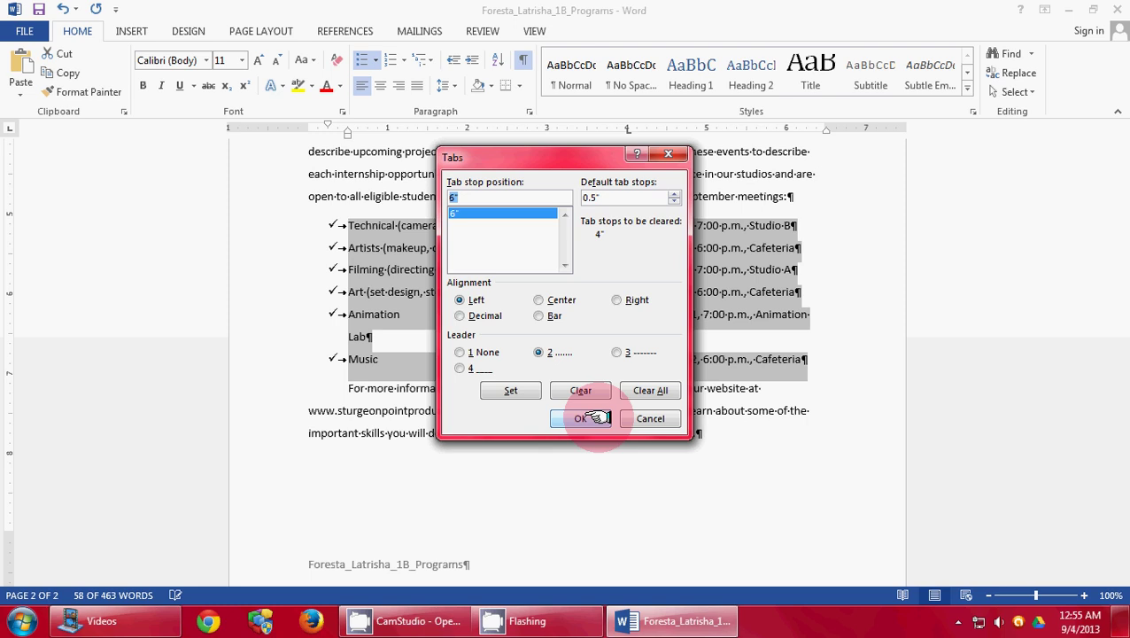
left_click(587, 419)
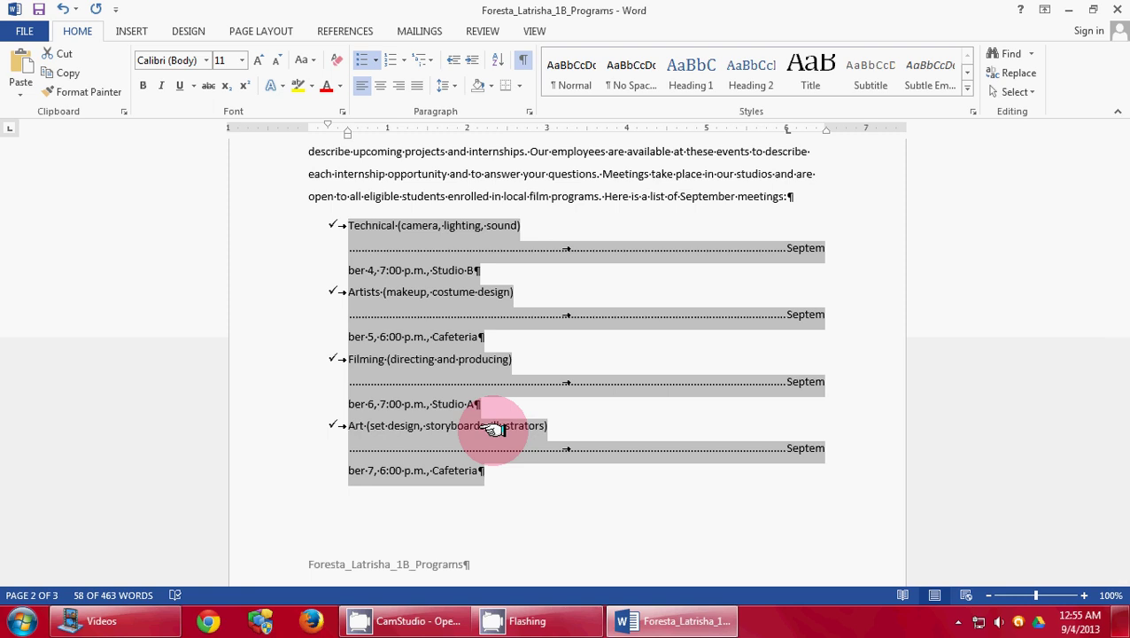
Change the alignment of the meetings list's 6-inch tab stop to Right, with the dot leader
left_click(786, 132)
double_click(786, 131)
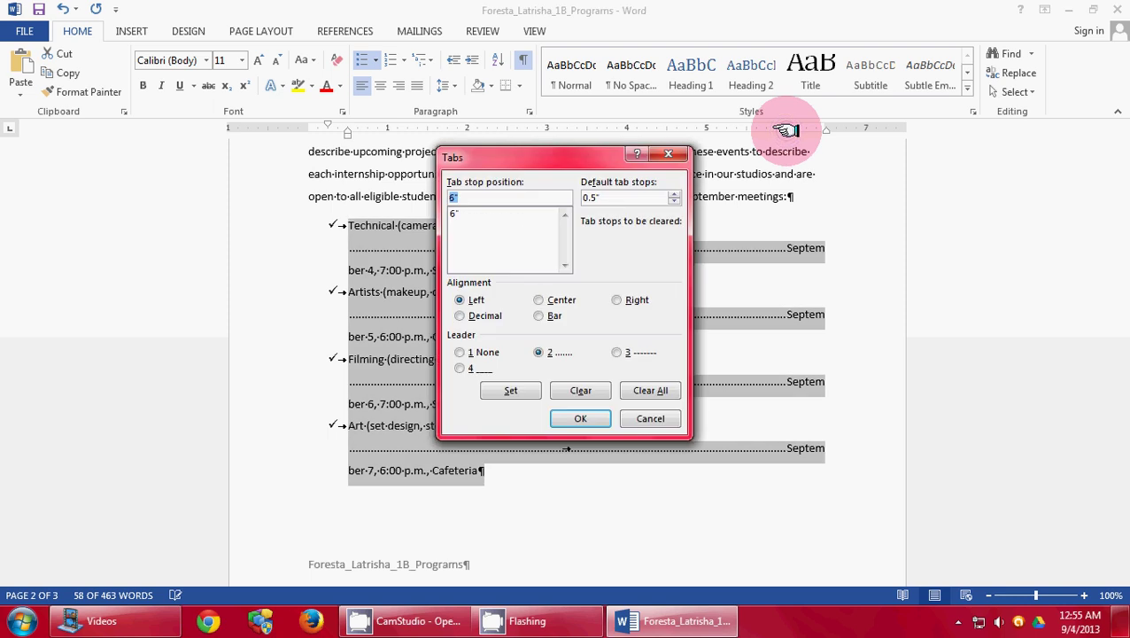
left_click(614, 300)
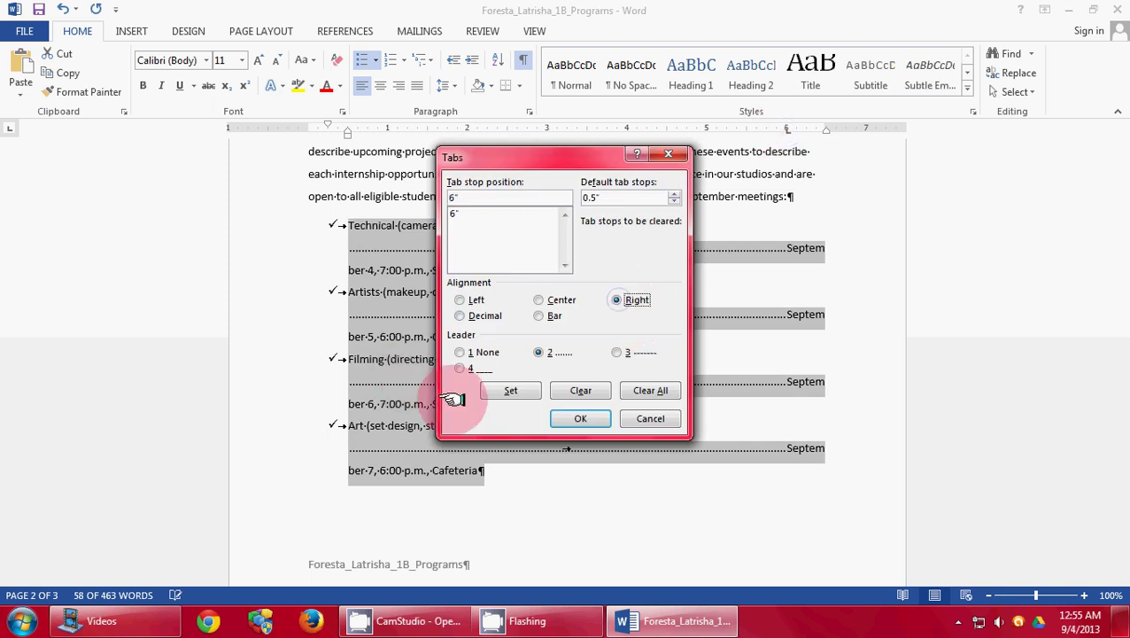
left_click(511, 390)
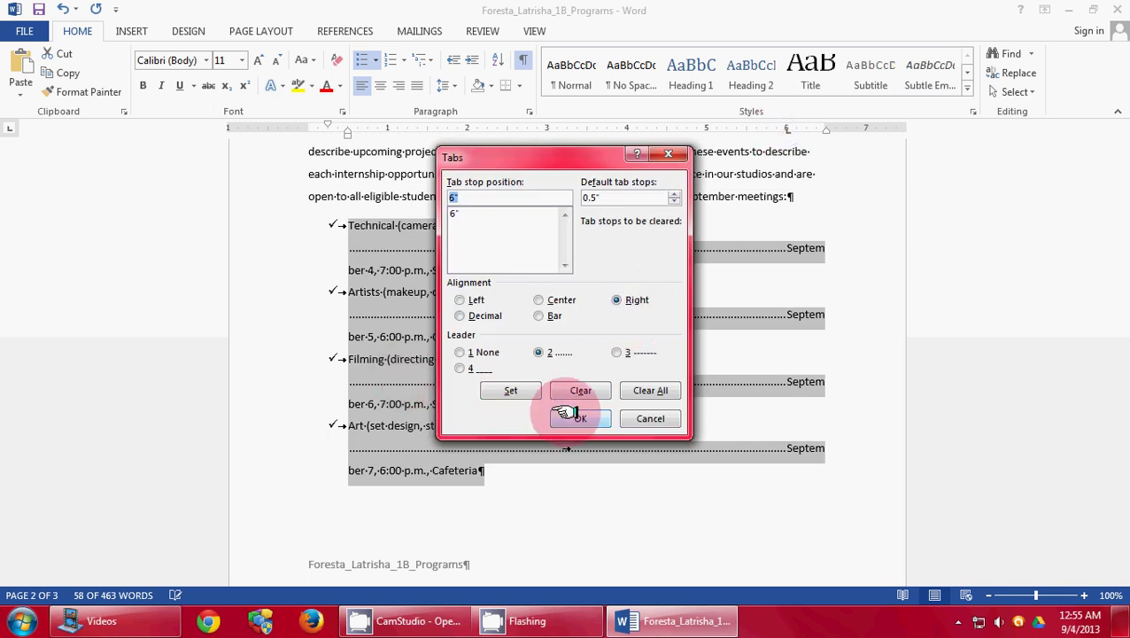
left_click(580, 418)
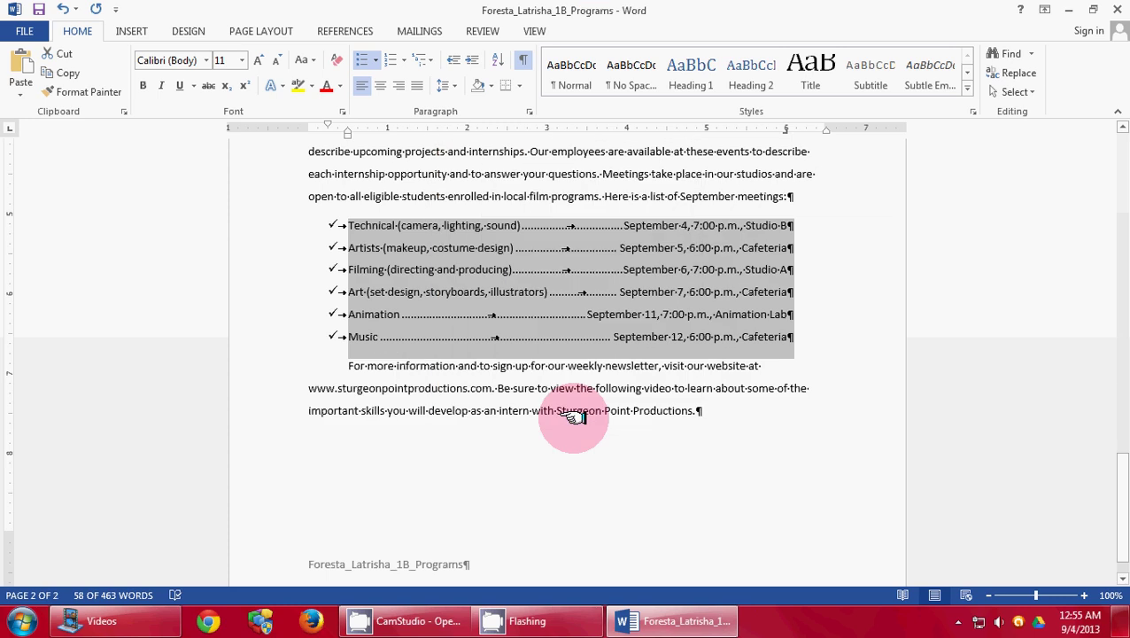
Add the item "Video Editing", tabbed to "September 10, 7:00p.m., Cafeteria", below the Art meeting and save the document
left_click(791, 294)
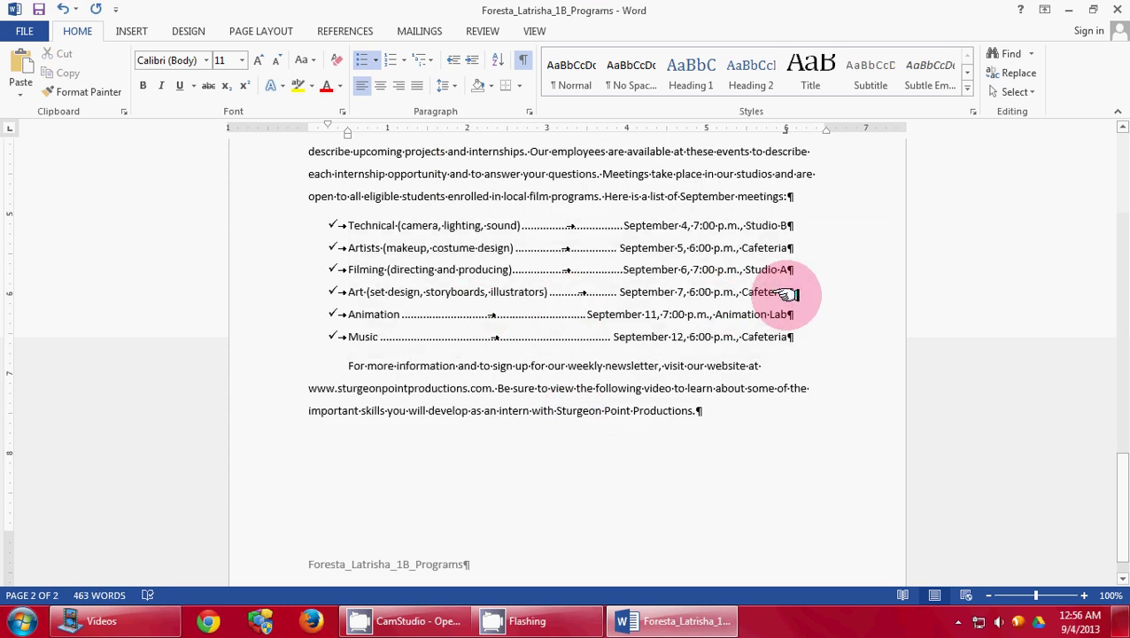
key("Return")
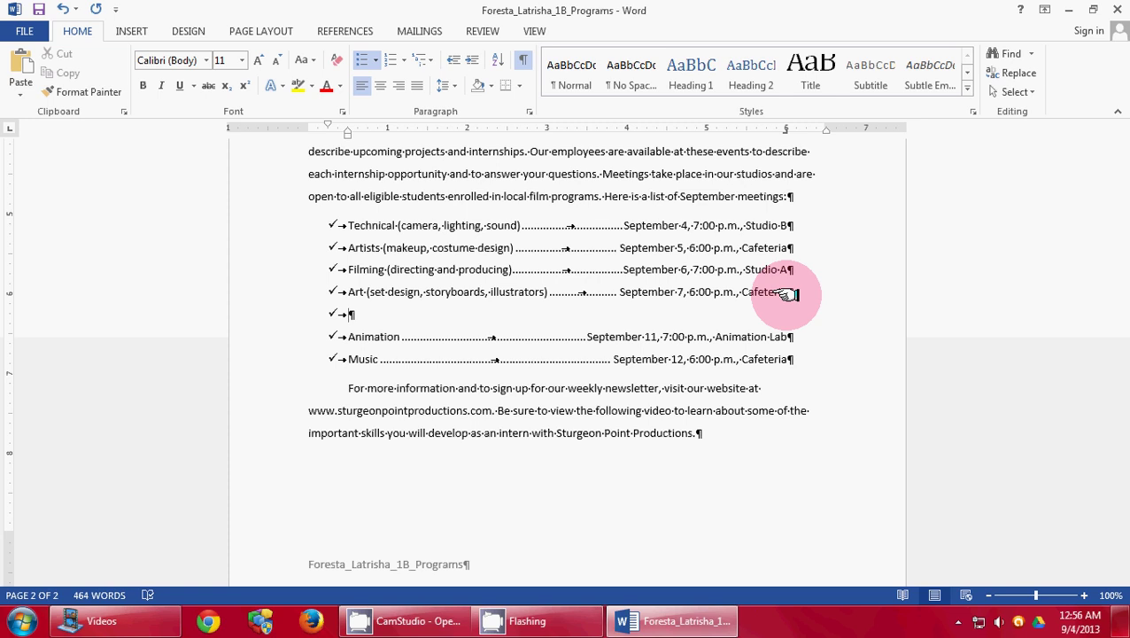
type("Video B")
type("diti")
type("ng")
key("Tab")
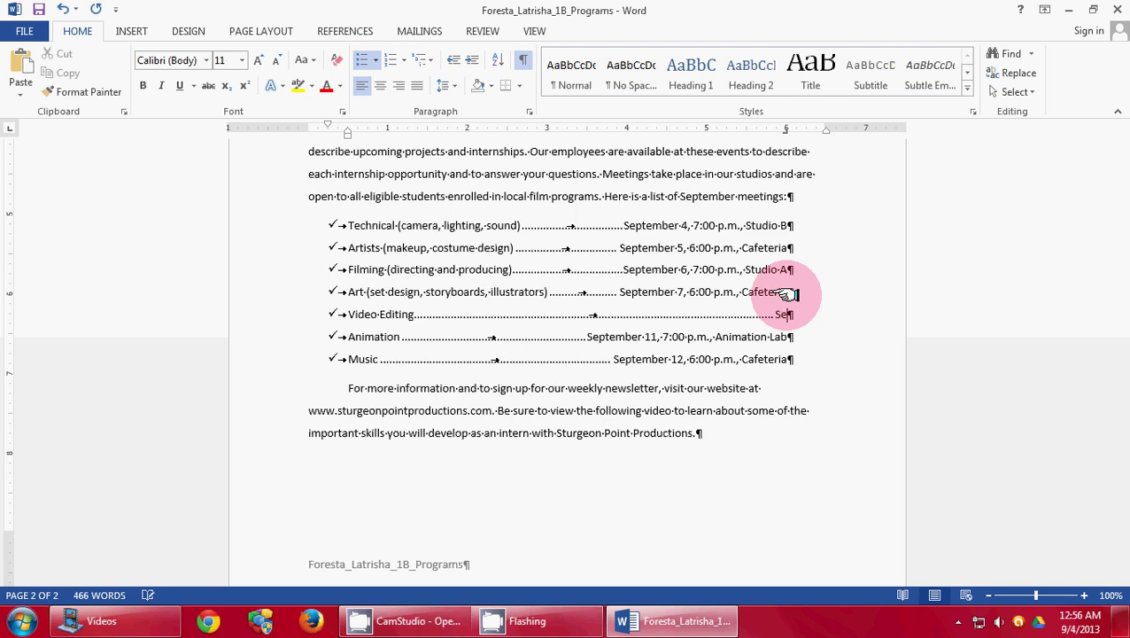
type("September 10, 7:00 p.")
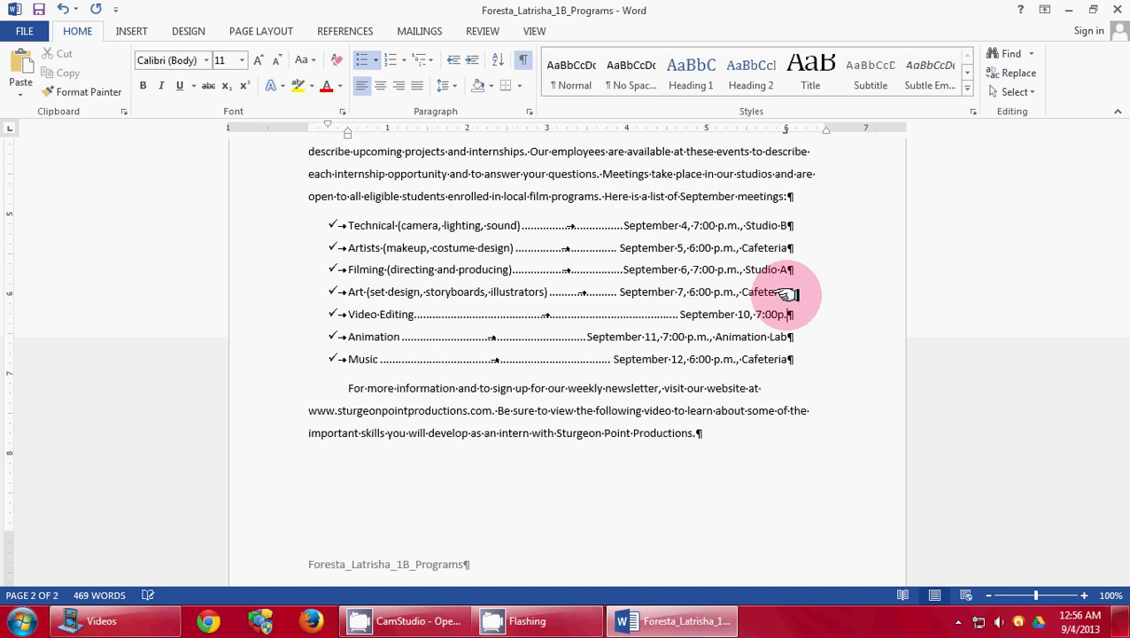
type("m.,")
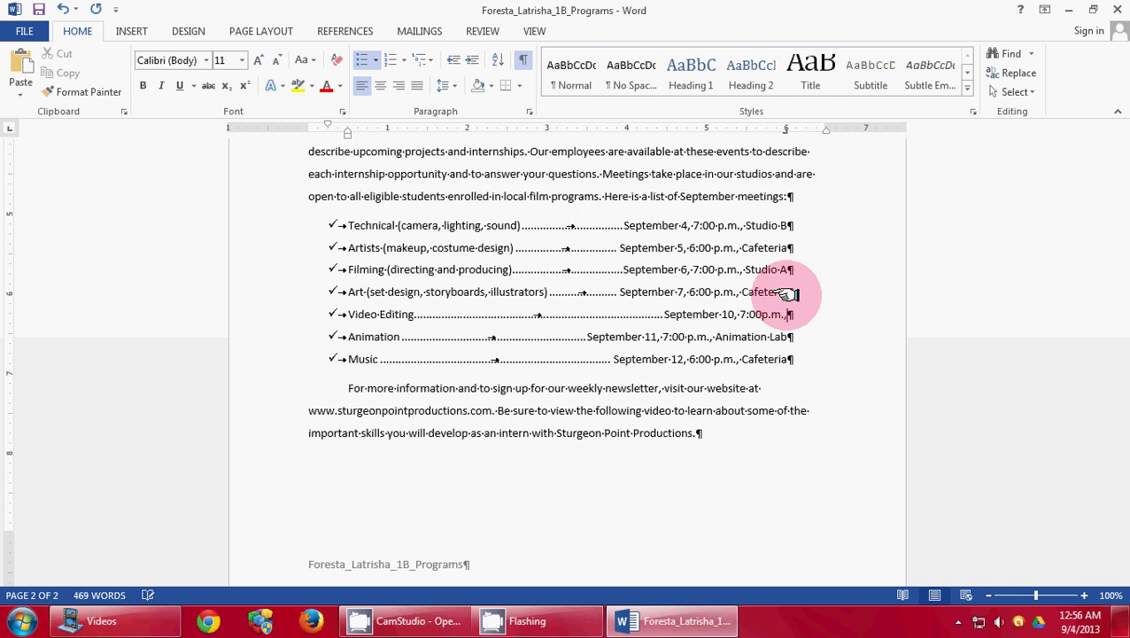
type(" Ca")
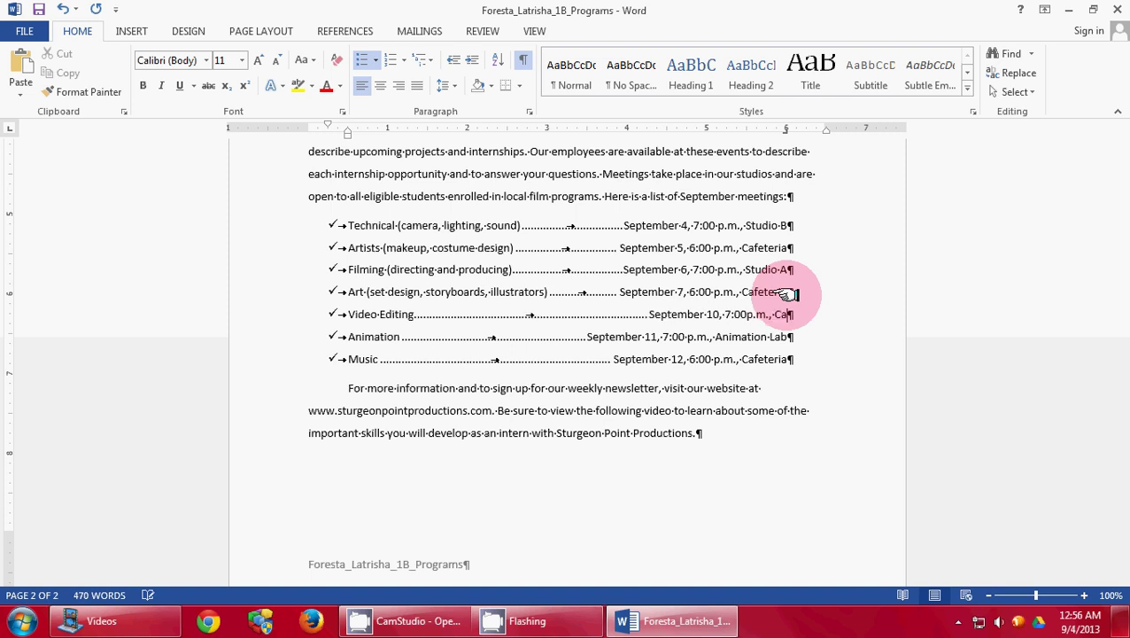
type("feteria")
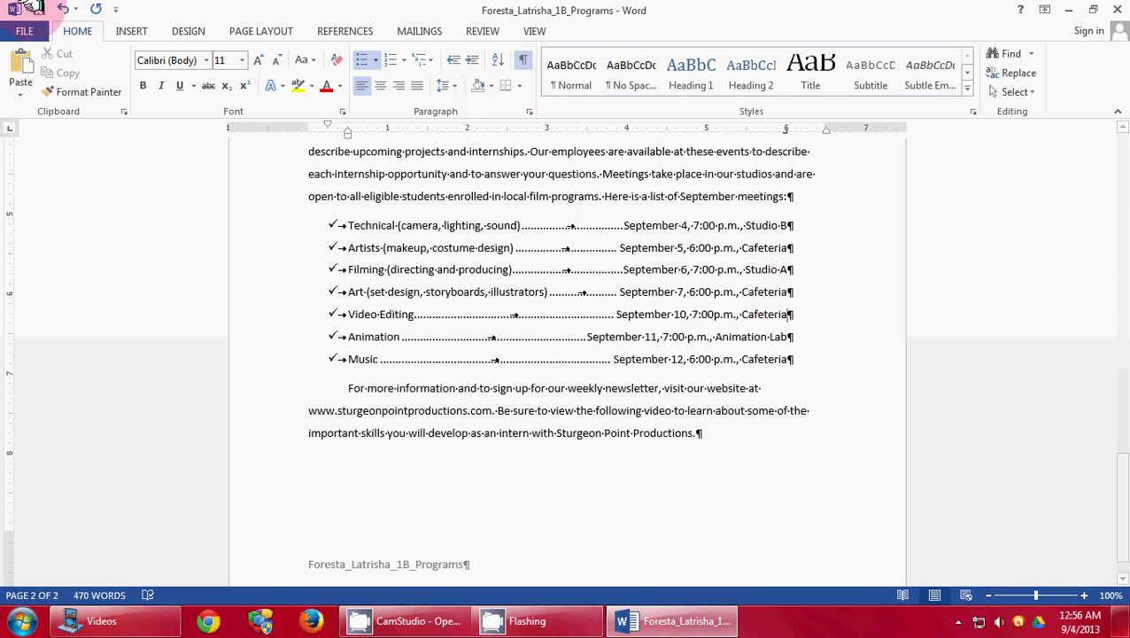
left_click(38, 9)
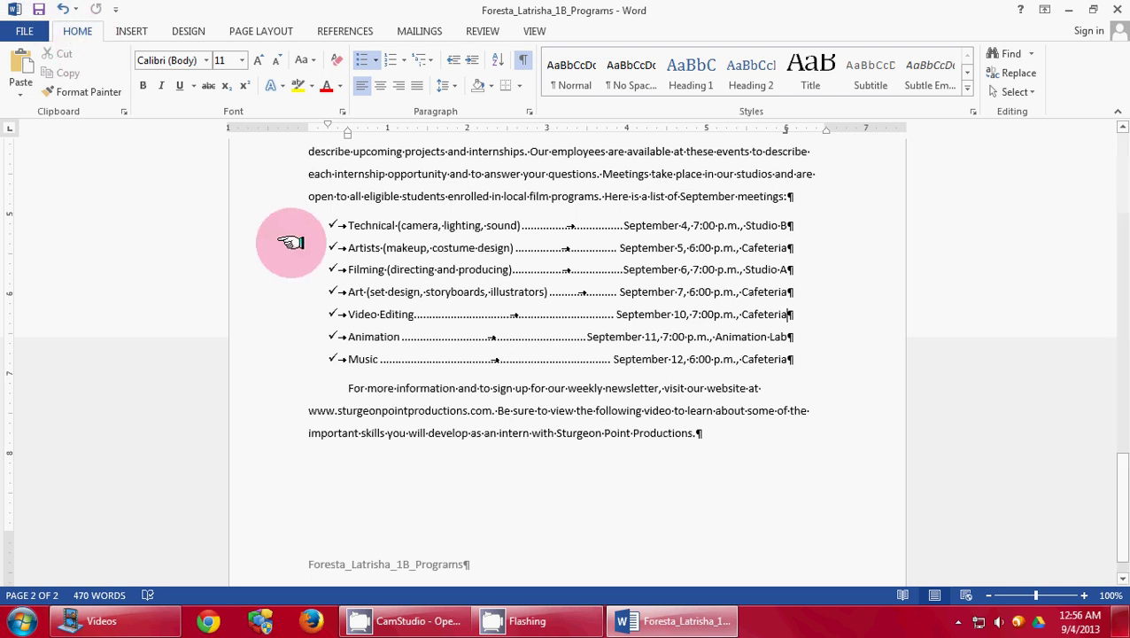
Insert a Basic Chevron Process SmartArt graphic from the Process category at the start of the document, before the title
key("ctrl+Home")
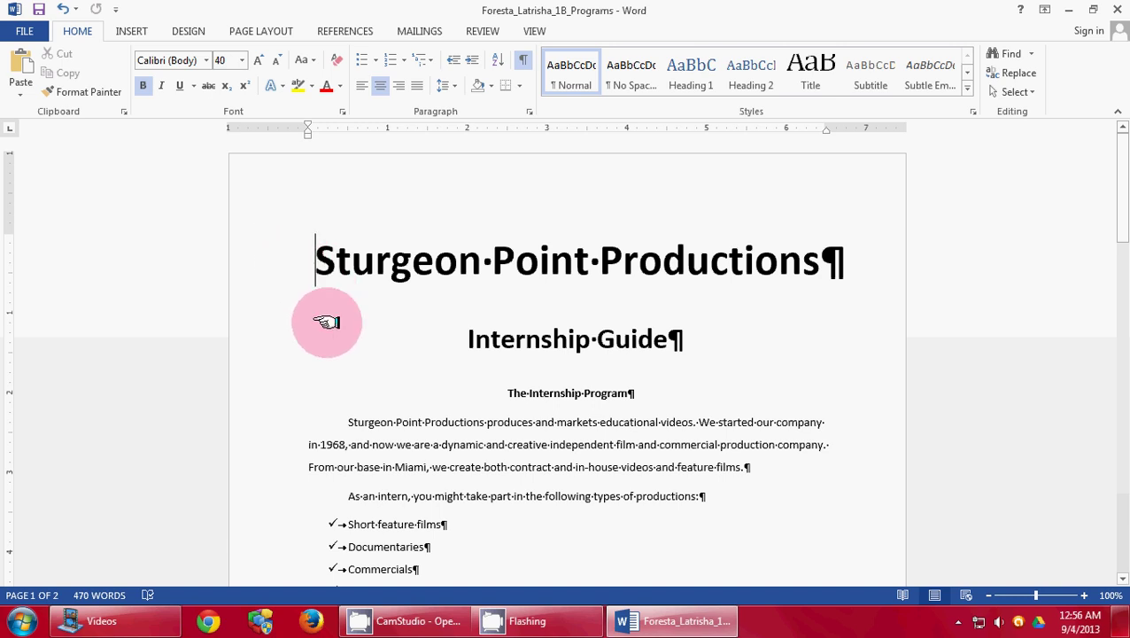
left_click(131, 29)
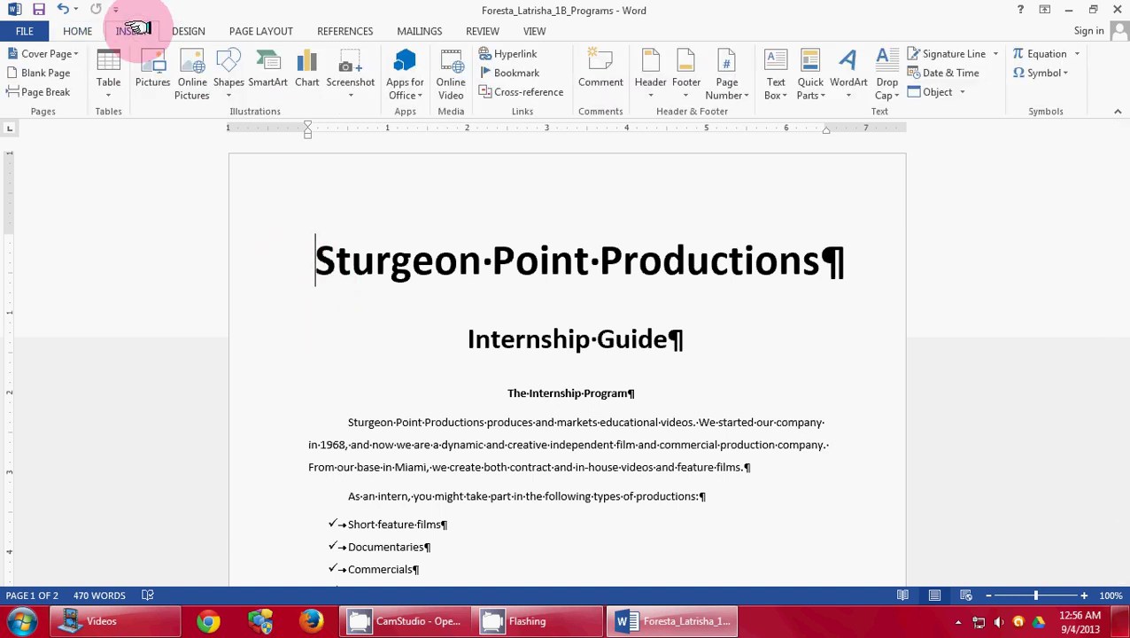
left_click(266, 64)
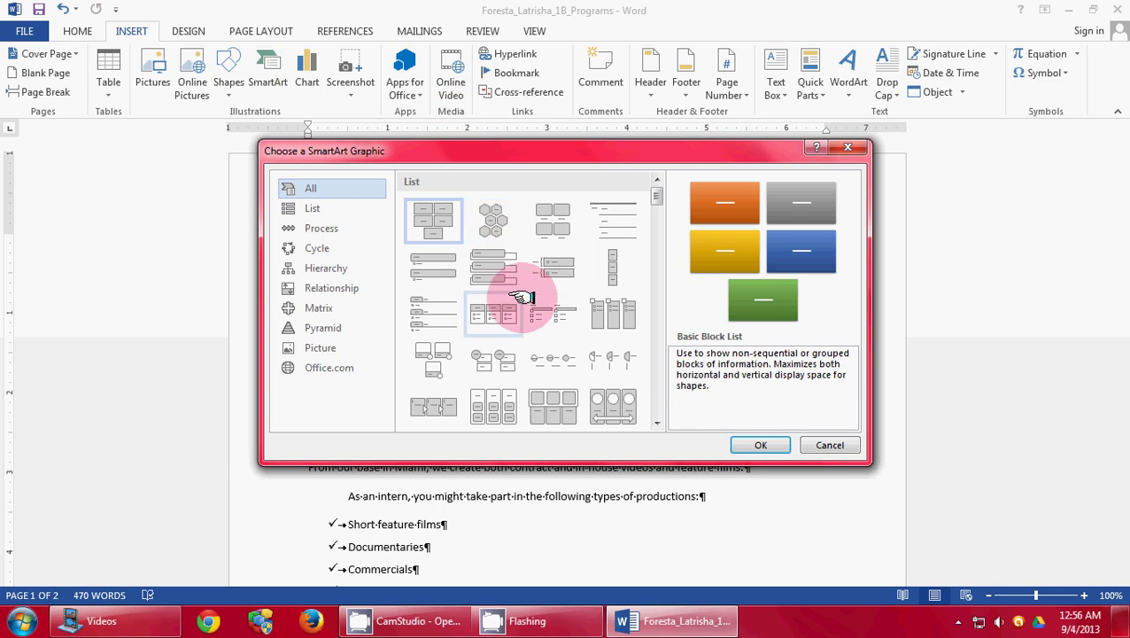
scroll(522, 298, "down", 3)
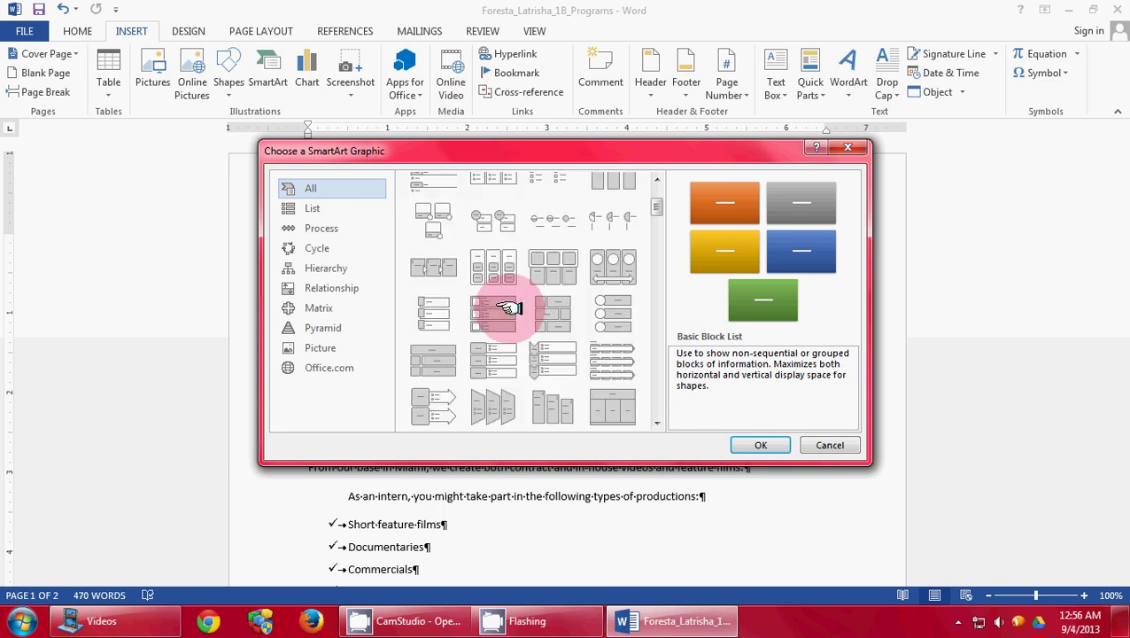
left_click(317, 228)
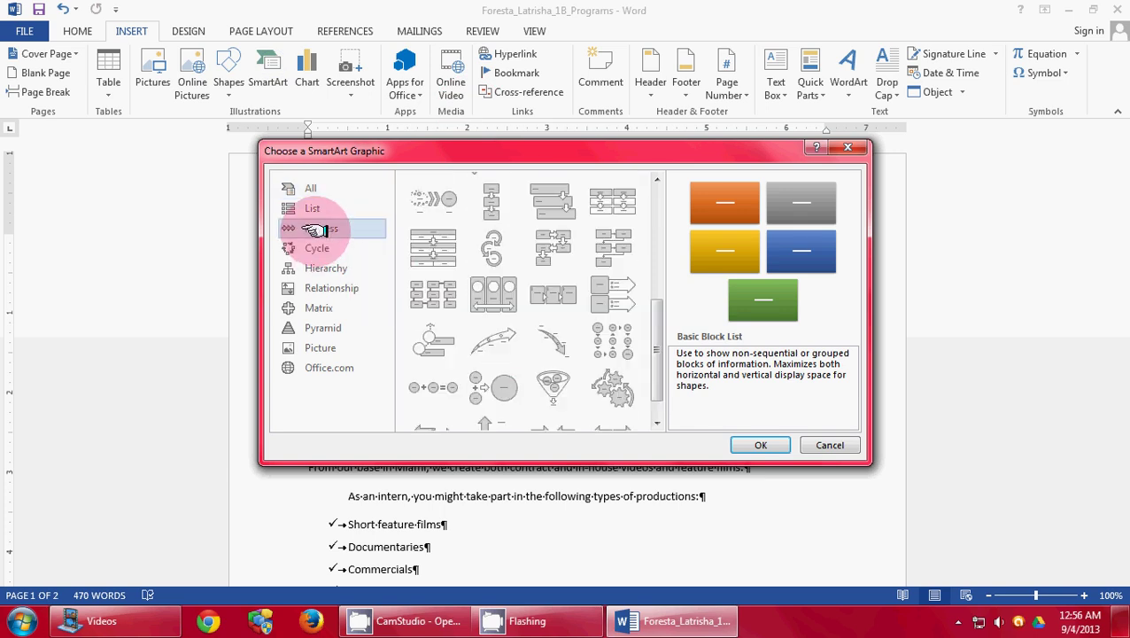
scroll(577, 292, "down", 2)
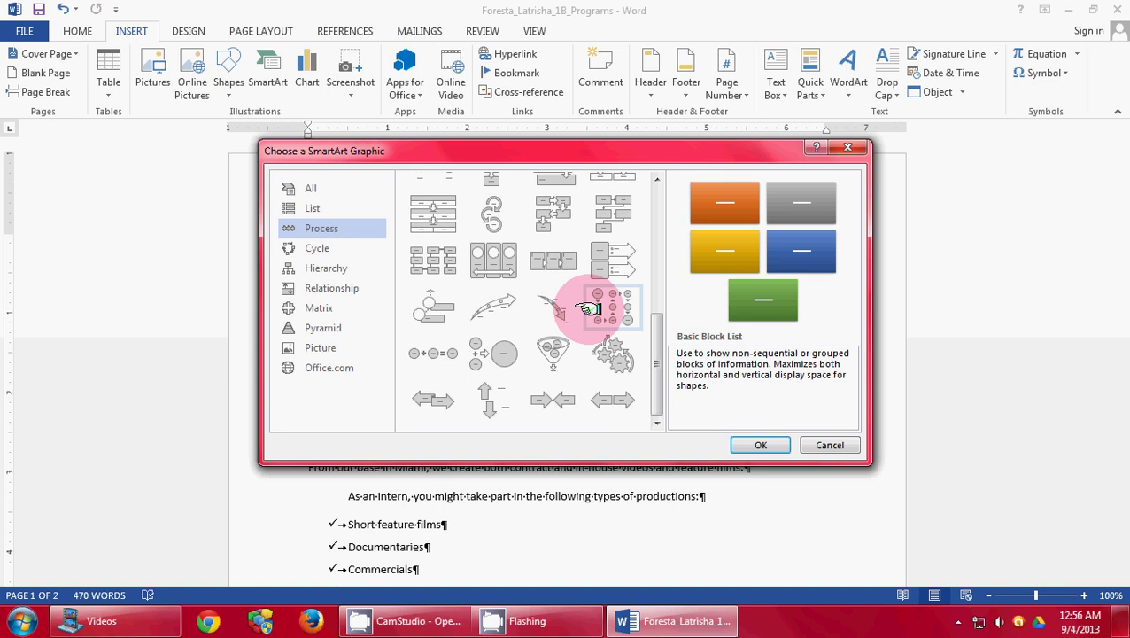
scroll(576, 301, "up", 5)
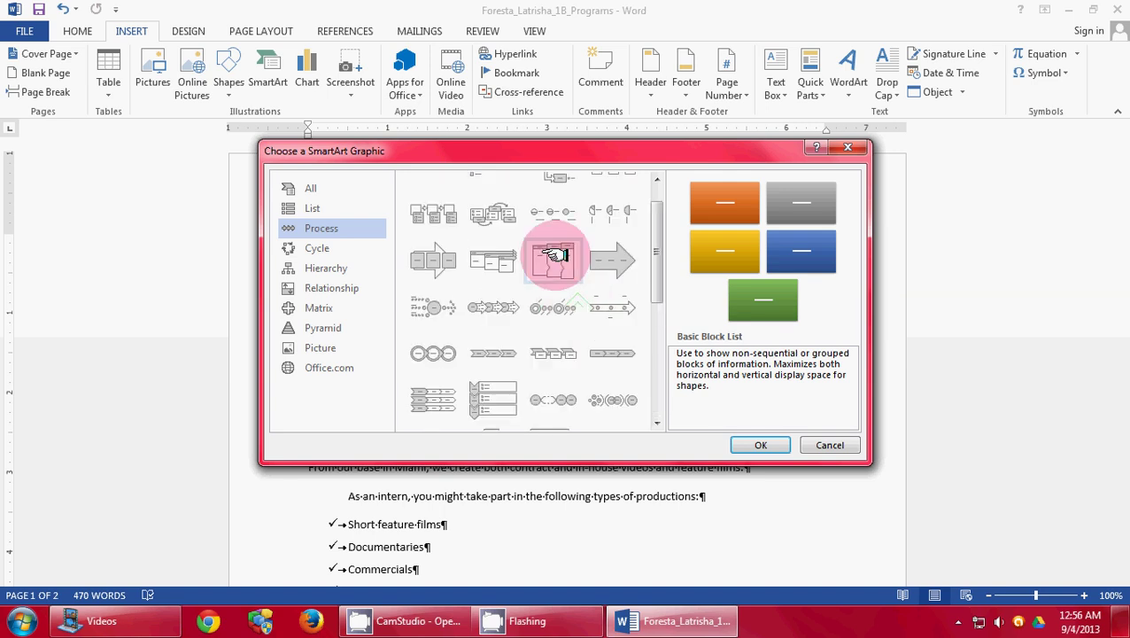
left_click(498, 351)
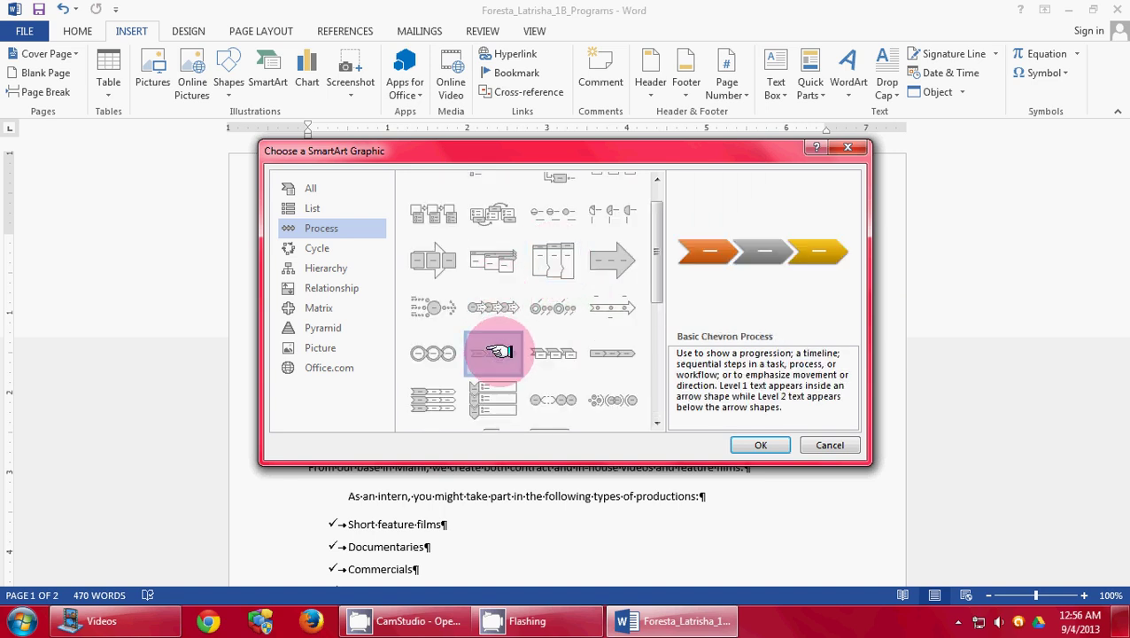
left_click(754, 445)
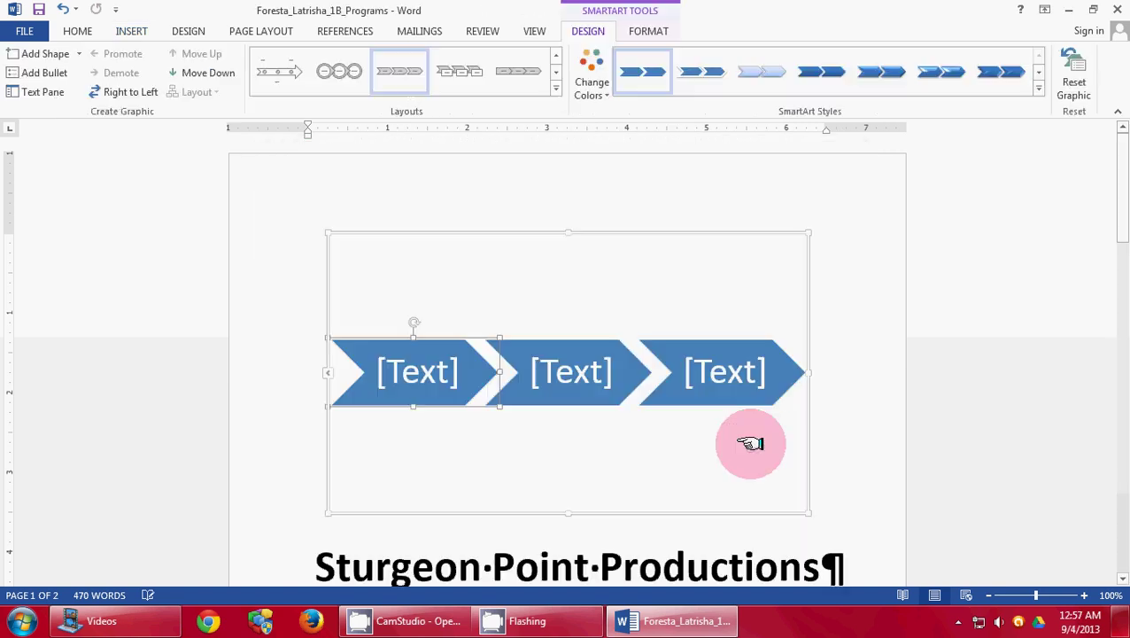
Open the first chevron's text placeholder for editing
left_click(380, 372)
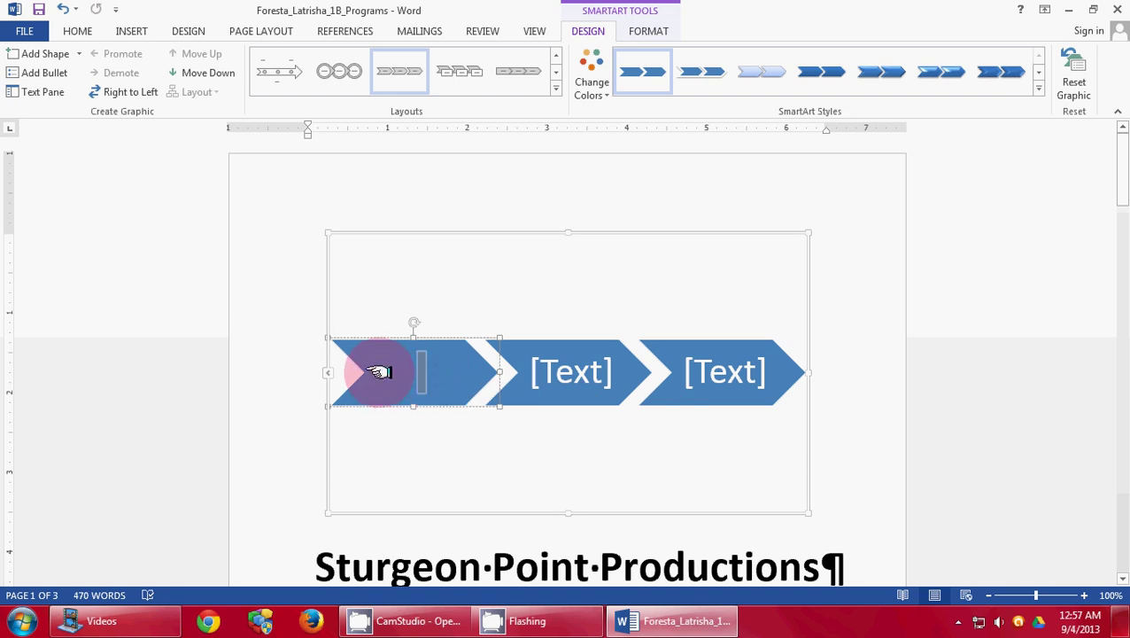